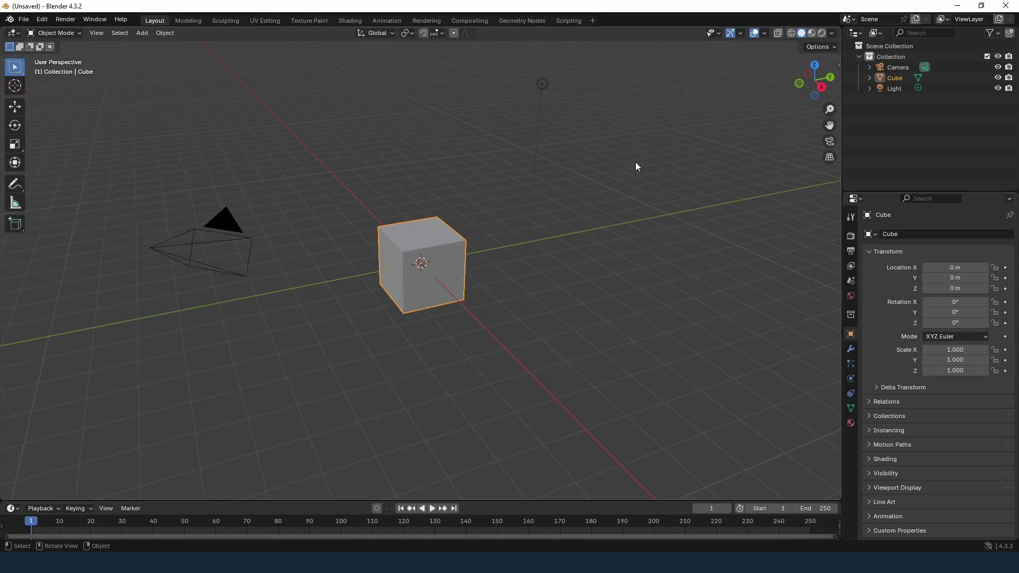
# Delete all default objects from the scene and open the MetaReForge import settings.
pyautogui.press('a')
pyautogui.press('Delete')
pyautogui.click(840, 65)
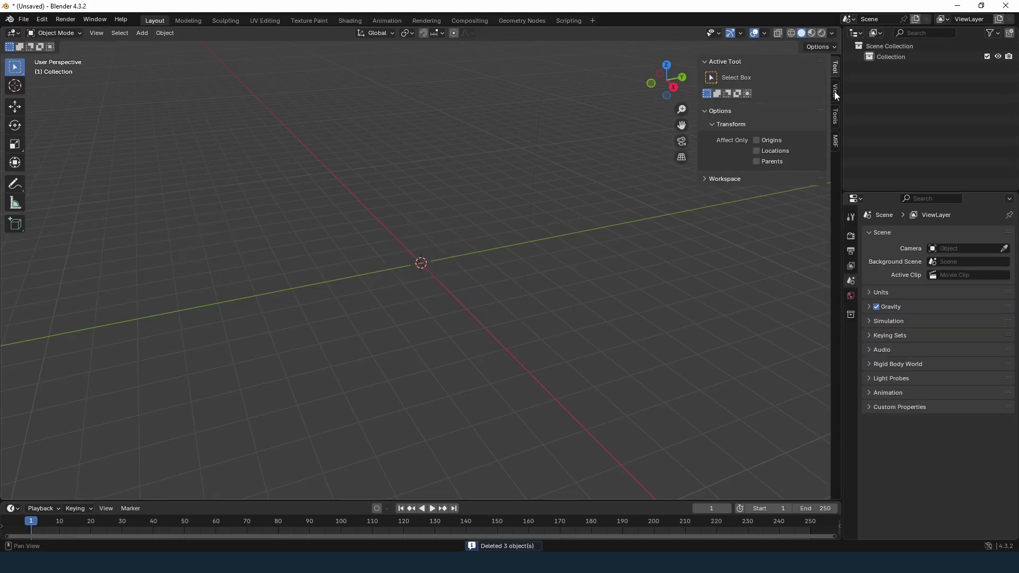
pyautogui.click(835, 141)
pyautogui.click(789, 78)
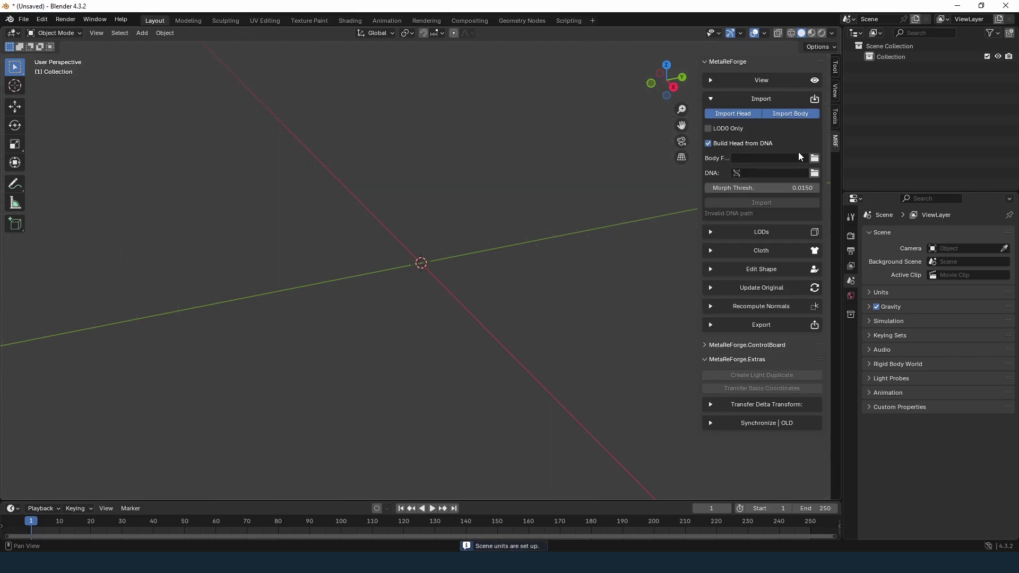
# Set f_tal_nrw_body.FBX from the Succubus folder as the body file for the import.
pyautogui.click(814, 159)
pyautogui.click(265, 175)
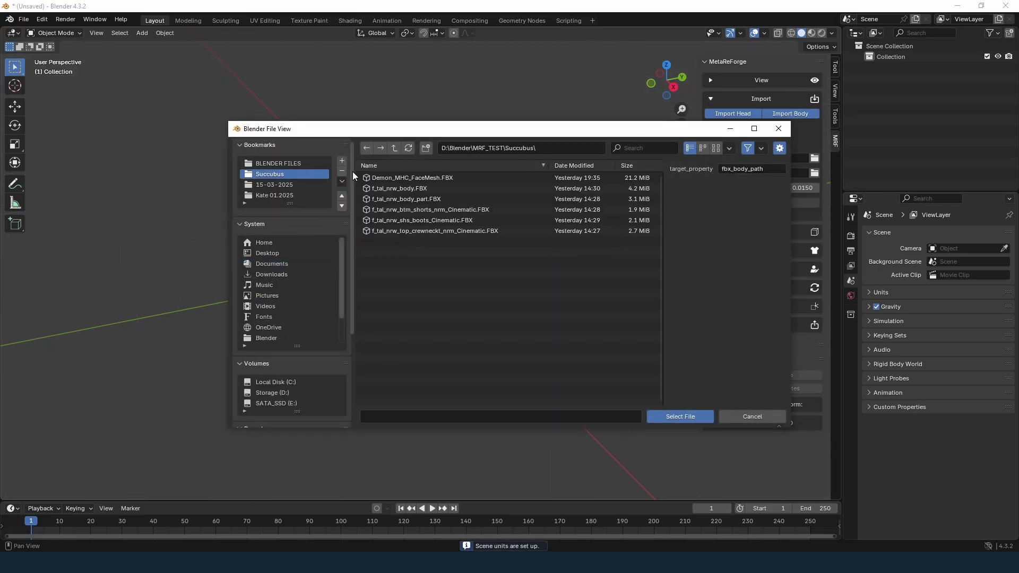
pyautogui.click(395, 188)
pyautogui.click(681, 417)
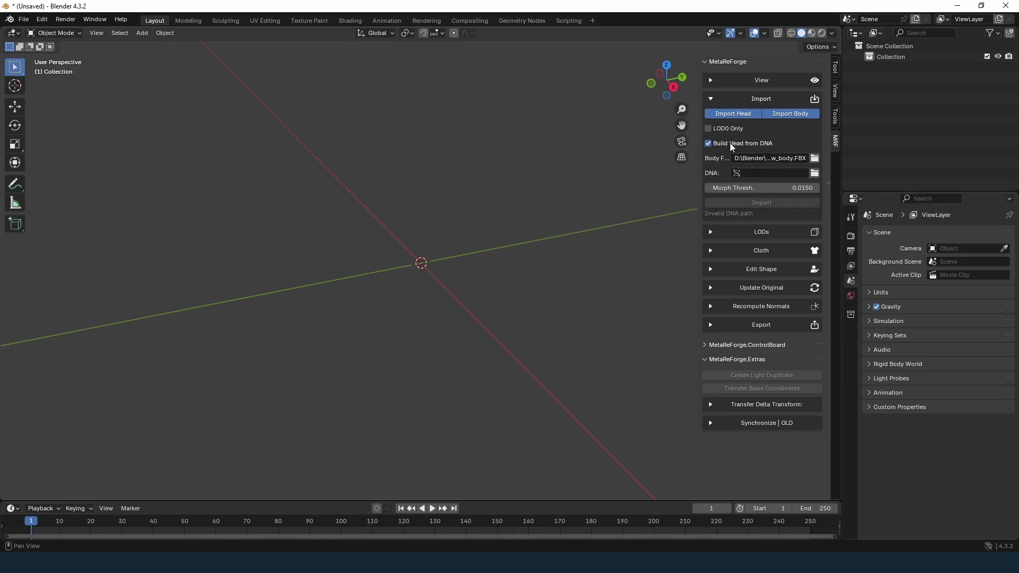
# With Build Head from DNA turned off, import the body together with Demon_MHC_FaceMesh.FBX as the default head.
pyautogui.click(710, 143)
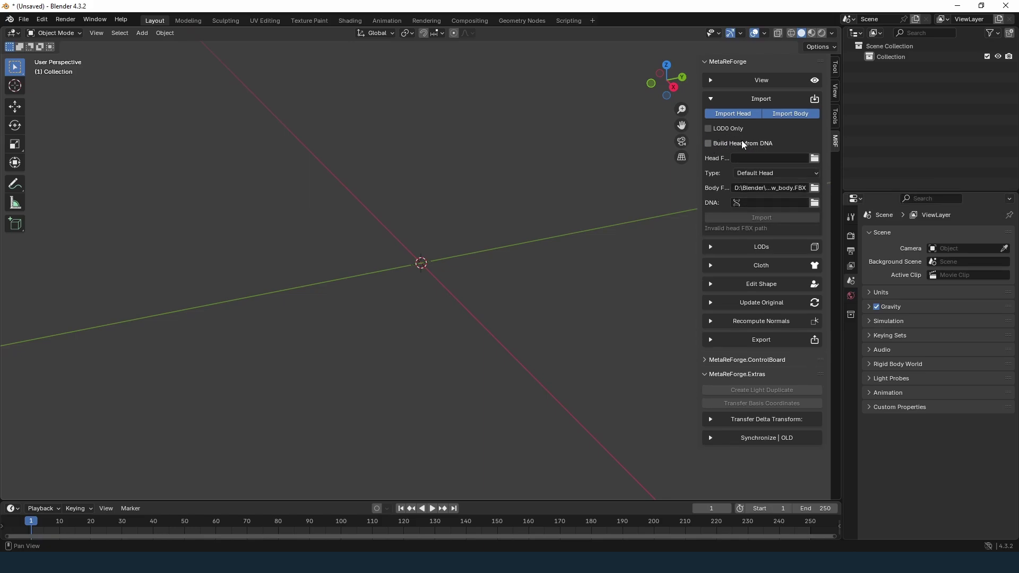
pyautogui.click(815, 159)
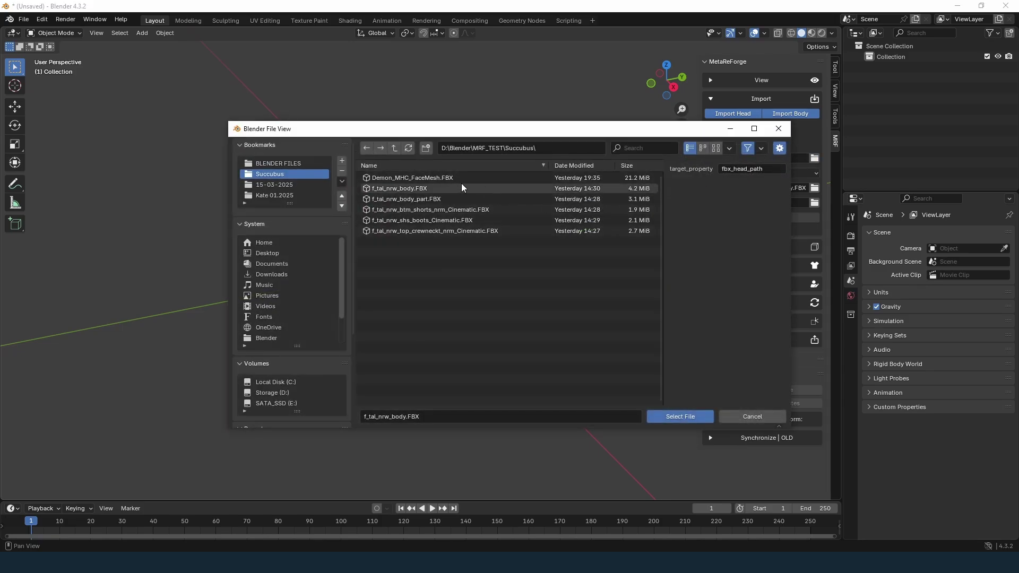
pyautogui.click(422, 180)
pyautogui.doubleClick(423, 180)
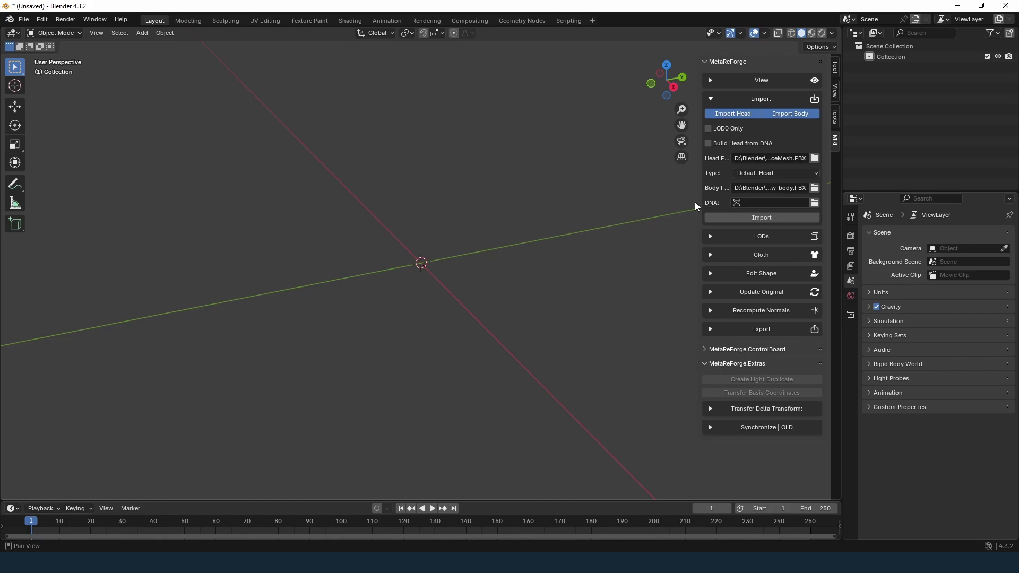
pyautogui.click(723, 217)
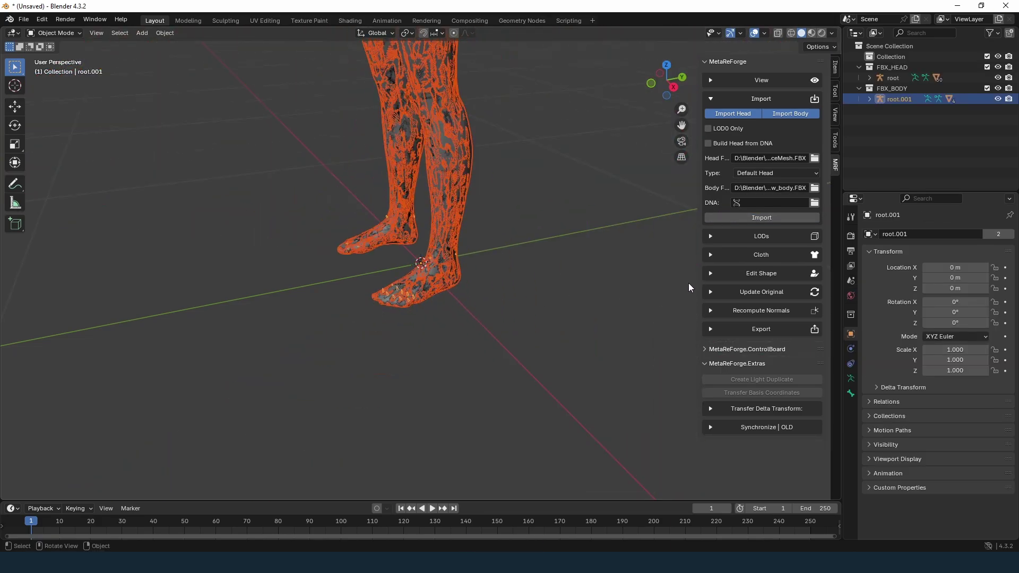
# Initialize the character's edit shape with Keep ShapeKeys for Edit Objects off and Tris2Quads on.
pyautogui.click(721, 272)
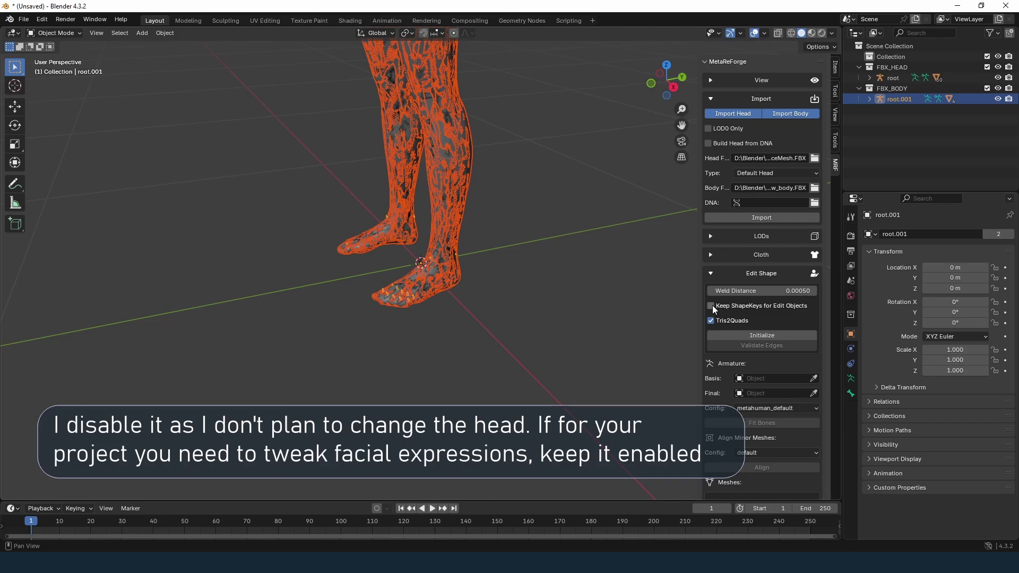
pyautogui.keyDown('shift'); pyautogui.moveTo(420, 189); pyautogui.dragTo(476, 426, button='middle'); pyautogui.keyUp('shift')
pyautogui.scroll(-2, 475, 425)
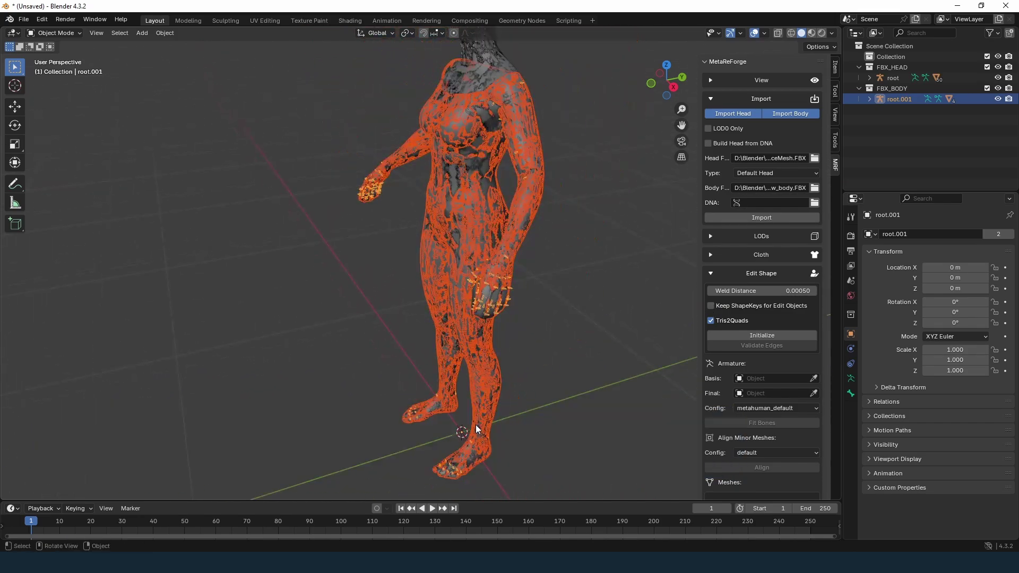
pyautogui.keyDown('shift'); pyautogui.moveTo(376, 298); pyautogui.dragTo(373, 363, button='middle'); pyautogui.keyUp('shift')
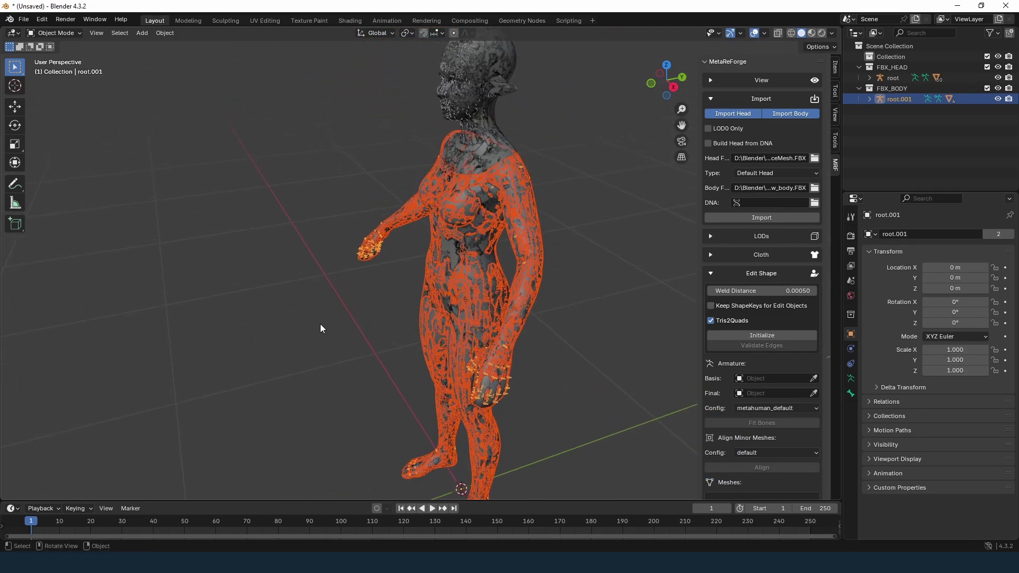
pyautogui.rightClick(320, 324)
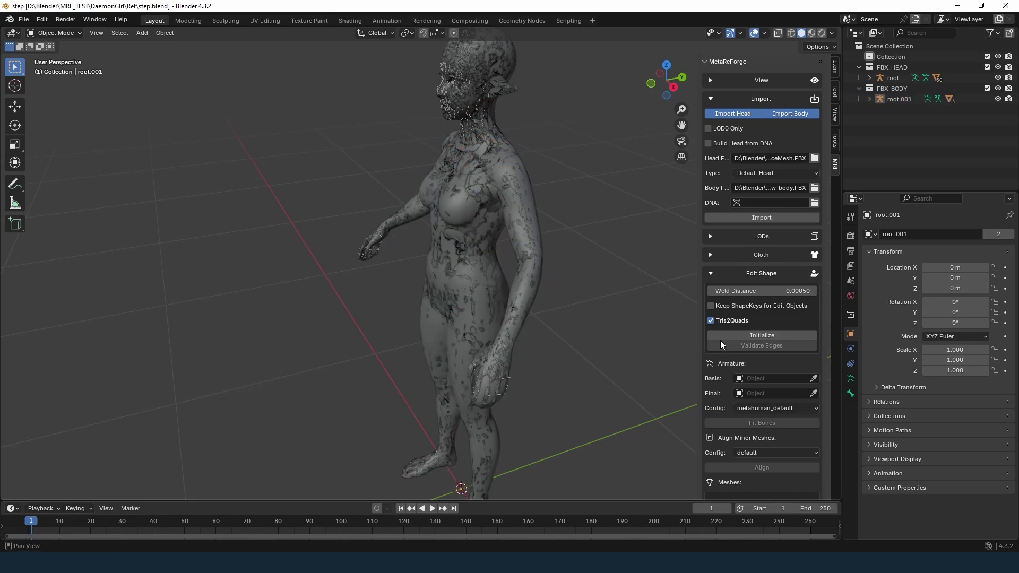
pyautogui.click(731, 334)
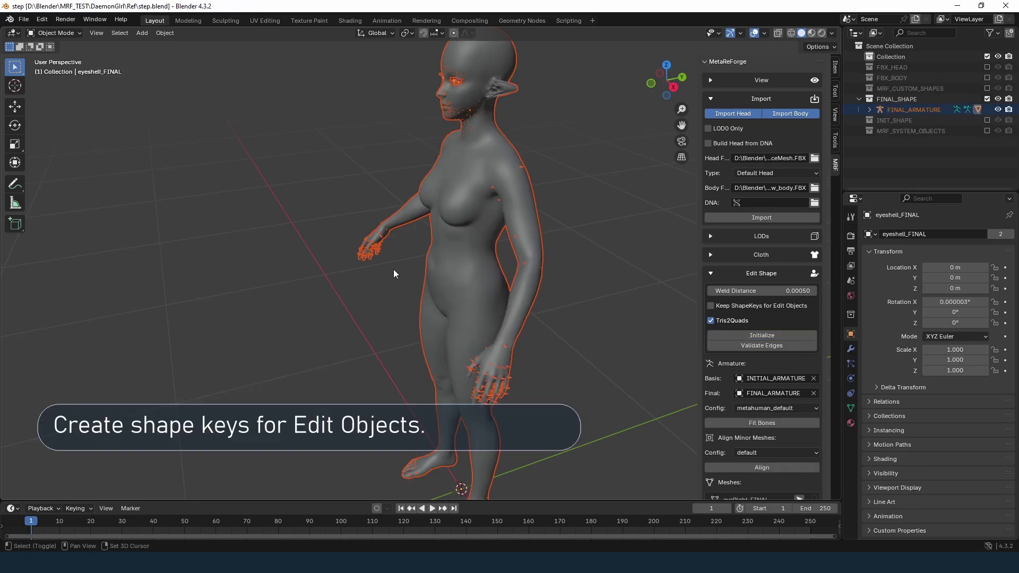
# Add a Basis and a second shape key named Flat to the skin_FINAL mesh.
pyautogui.moveTo(310, 312); pyautogui.dragTo(397, 244, button='middle')
pyautogui.click(395, 243)
pyautogui.click(870, 110)
pyautogui.scroll(-3, 909, 142)
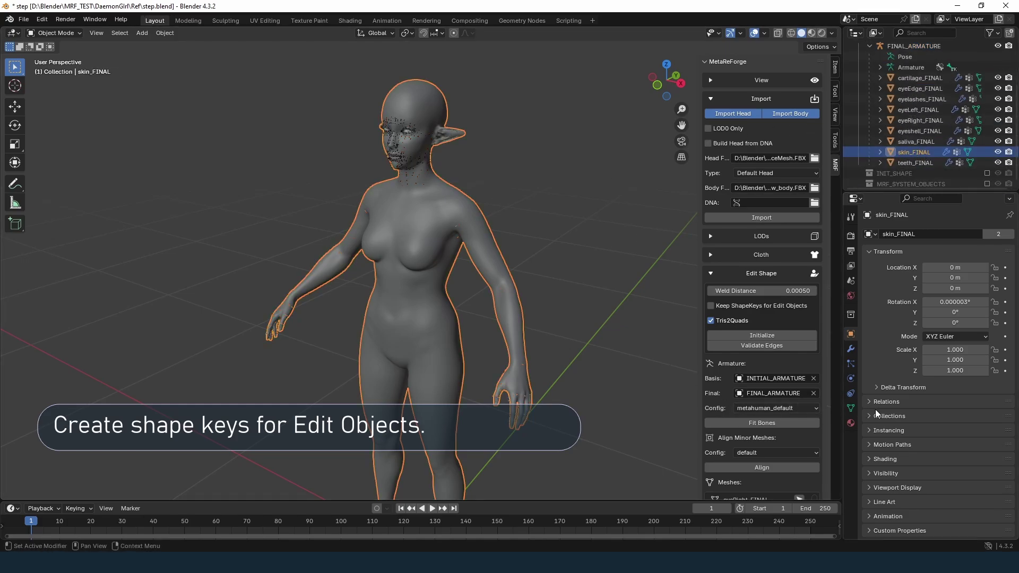
pyautogui.click(850, 409)
pyautogui.click(1005, 354)
pyautogui.click(1005, 354)
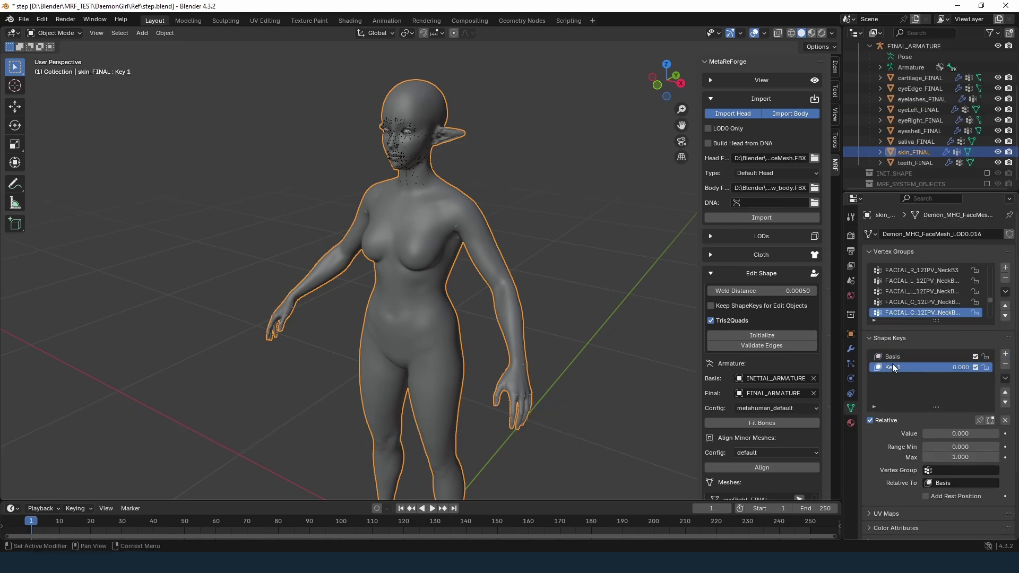
pyautogui.doubleClick(893, 367)
pyautogui.write('Flat')
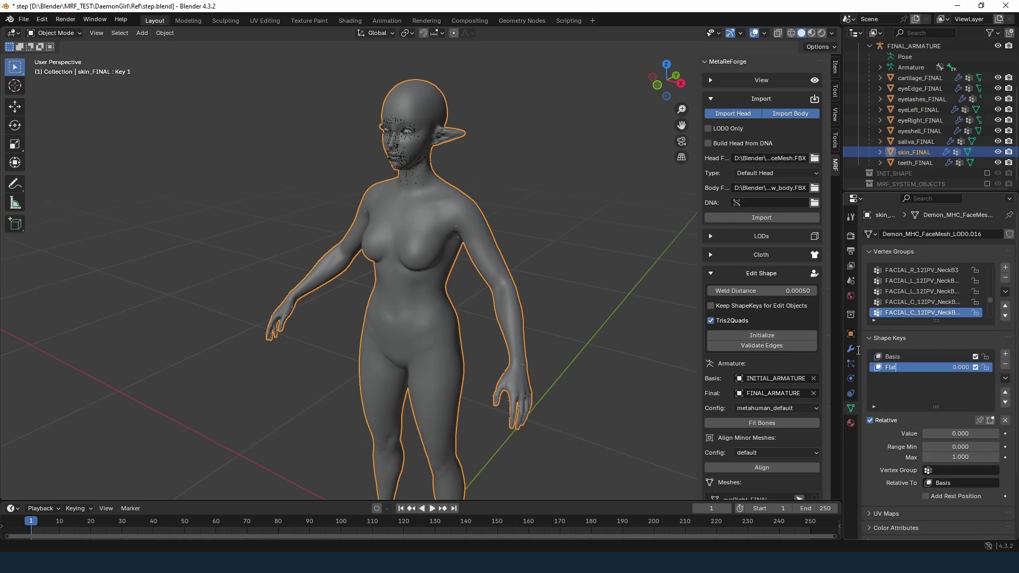
pyautogui.press('Return')
# Set the Flat shape key's value to 1.000 and sculpt the torso with the Smooth brush in Sculpt Mode.
pyautogui.click(65, 33)
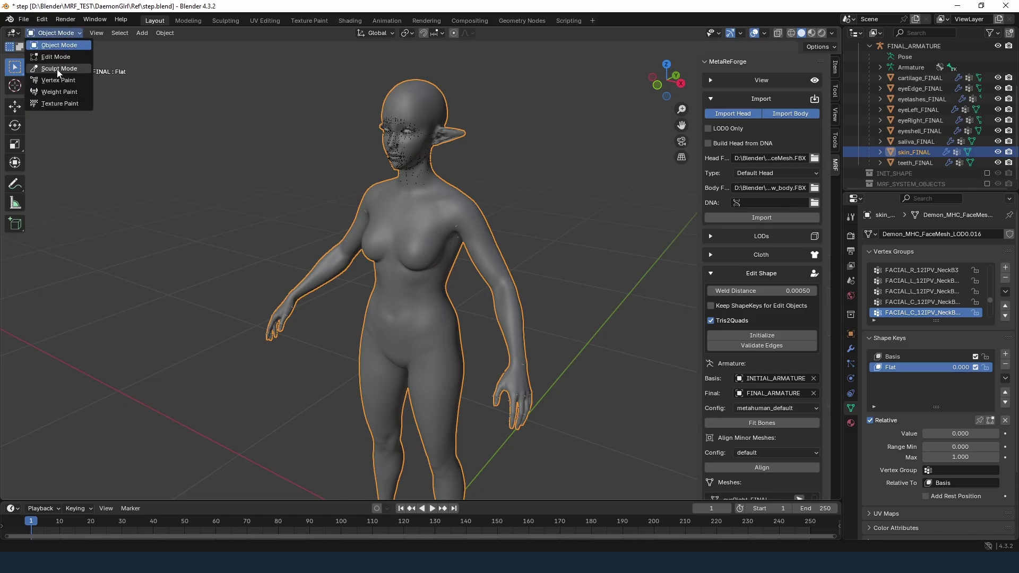
pyautogui.click(57, 69)
pyautogui.moveTo(930, 434); pyautogui.dragTo(1000, 434)
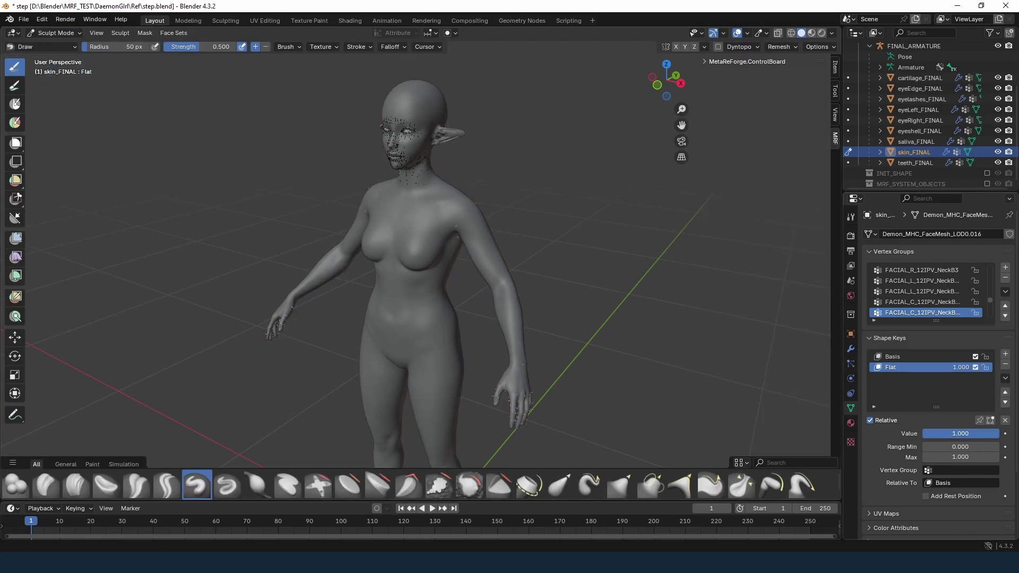
pyautogui.click(469, 485)
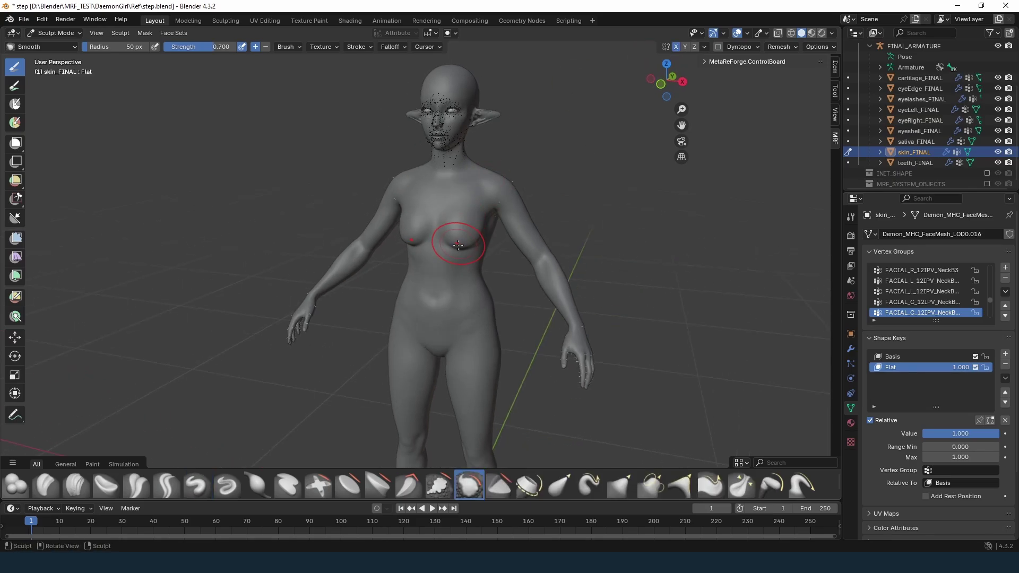
pyautogui.moveTo(460, 239); pyautogui.dragTo(450, 225)
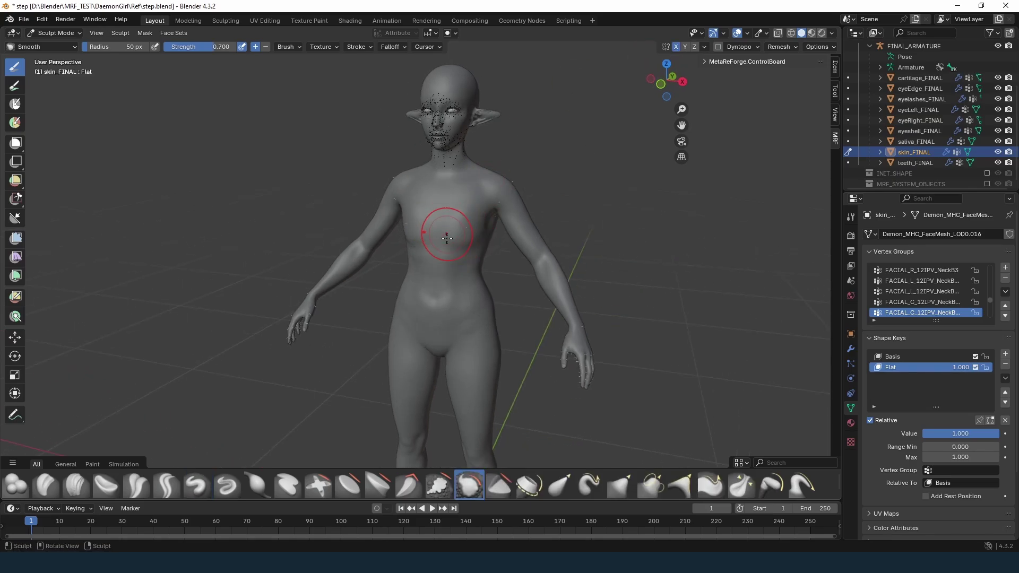
# Add another shape key named WTF to the skin mesh and return to Object Mode.
pyautogui.click(1005, 354)
pyautogui.doubleClick(875, 377)
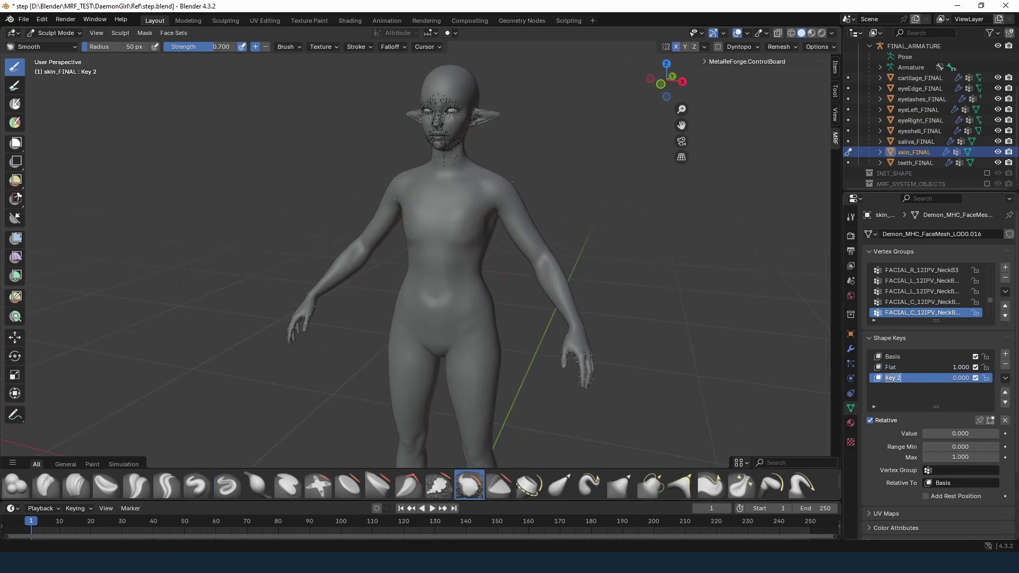
pyautogui.write('W')
pyautogui.write('TF')
pyautogui.press('Return')
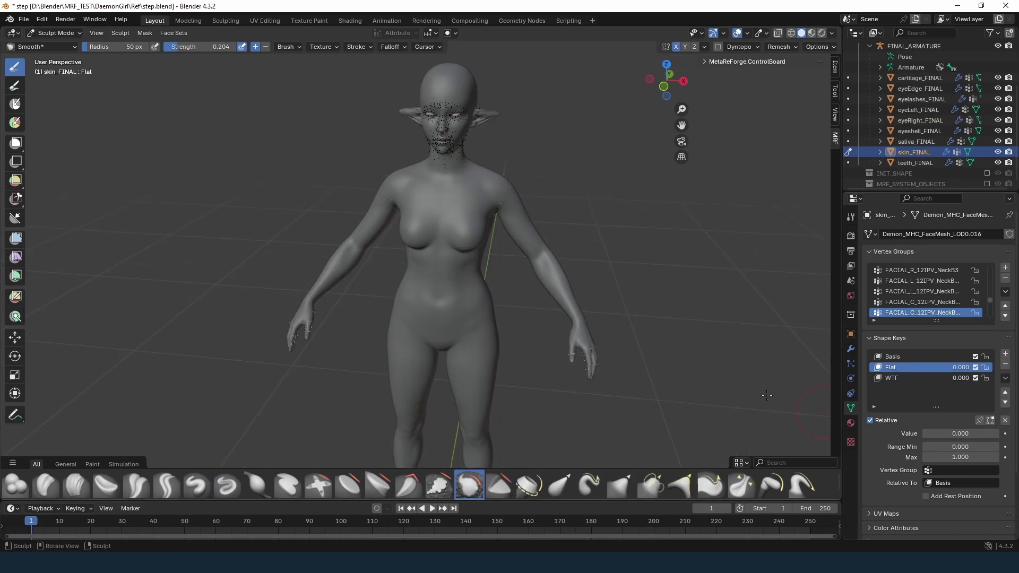
pyautogui.moveTo(472, 340); pyautogui.dragTo(481, 312, button='middle')
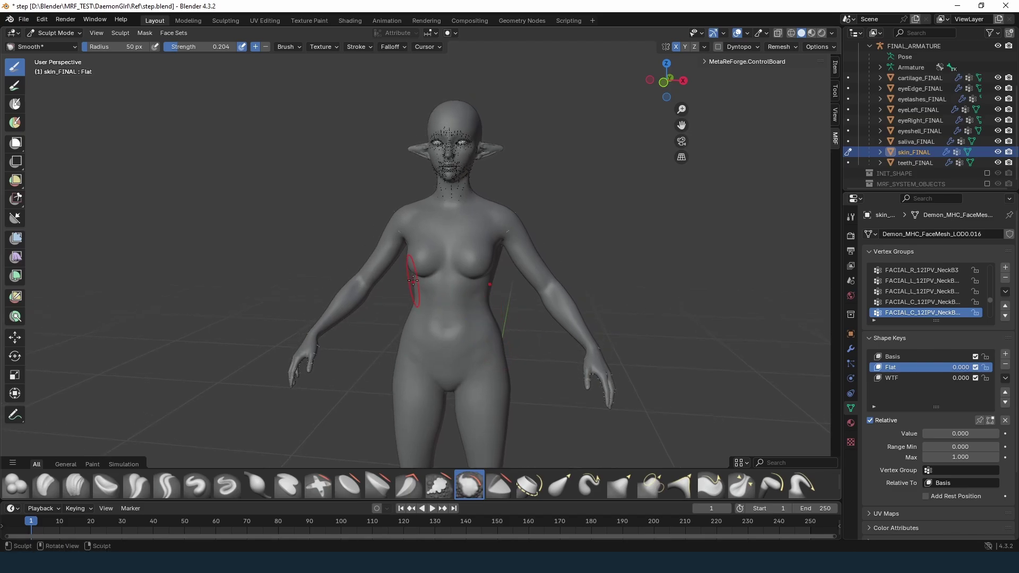
pyautogui.click(56, 33)
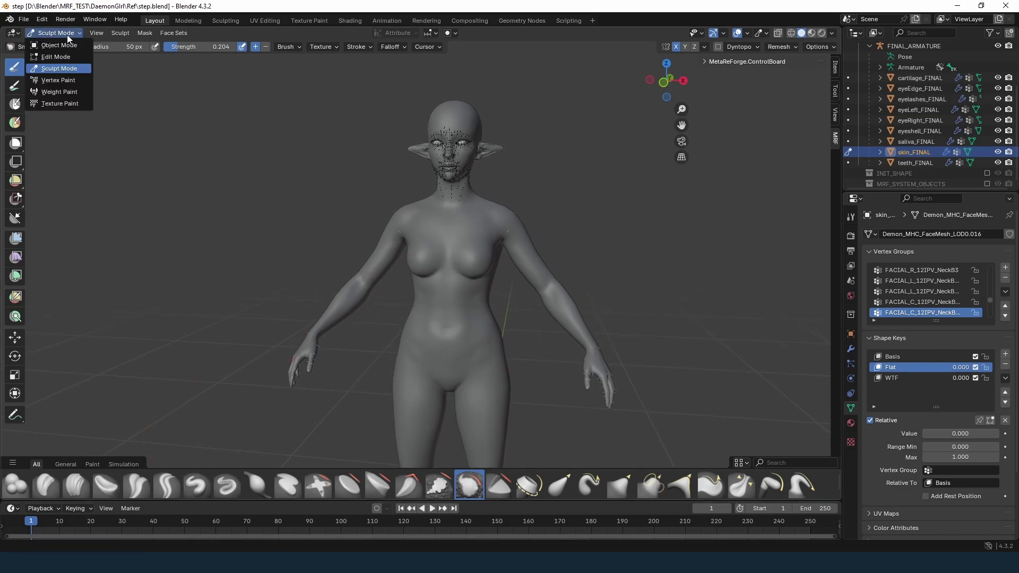
pyautogui.click(51, 44)
# Import f_tal_nrw_top_crewneckt_nrm_Cinematic.FBX from the Succubus folder as a cloth item.
pyautogui.click(714, 256)
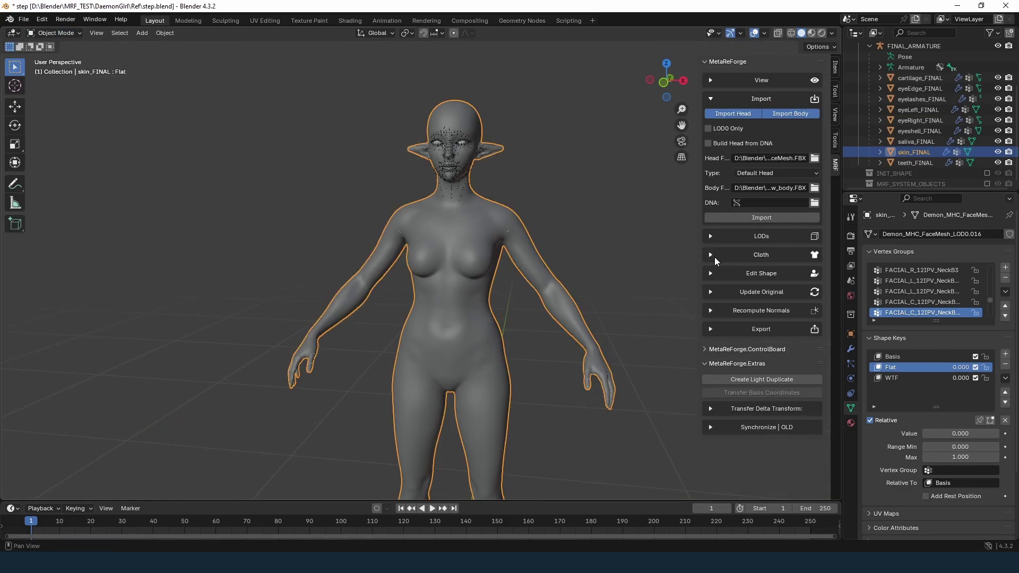
pyautogui.click(733, 266)
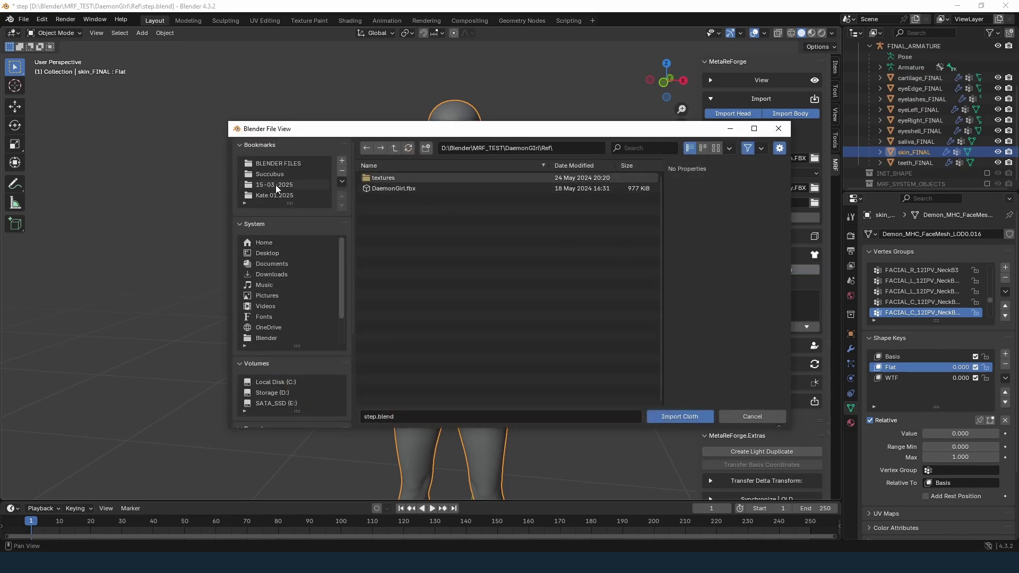
pyautogui.click(270, 174)
pyautogui.click(383, 232)
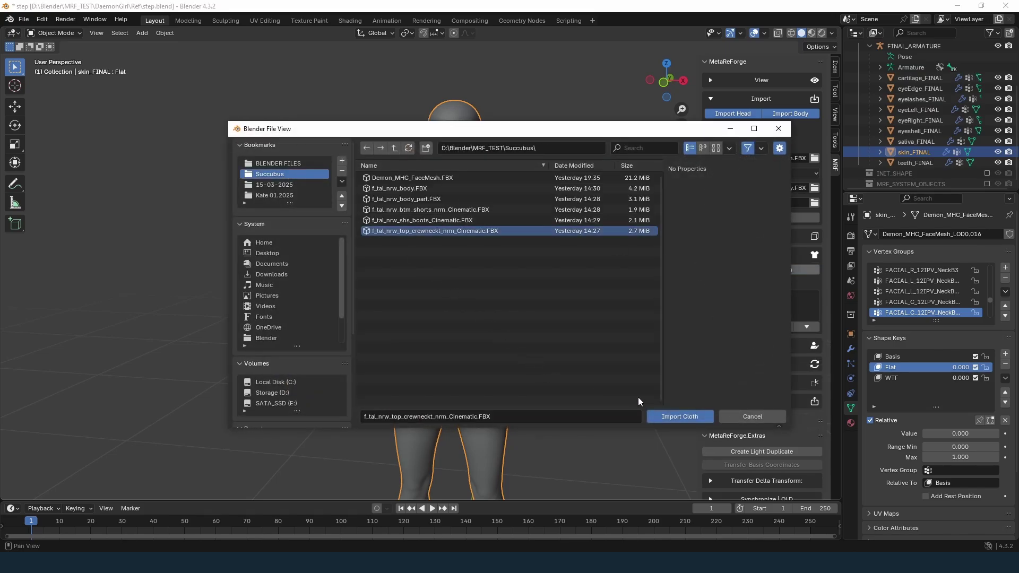
pyautogui.click(684, 415)
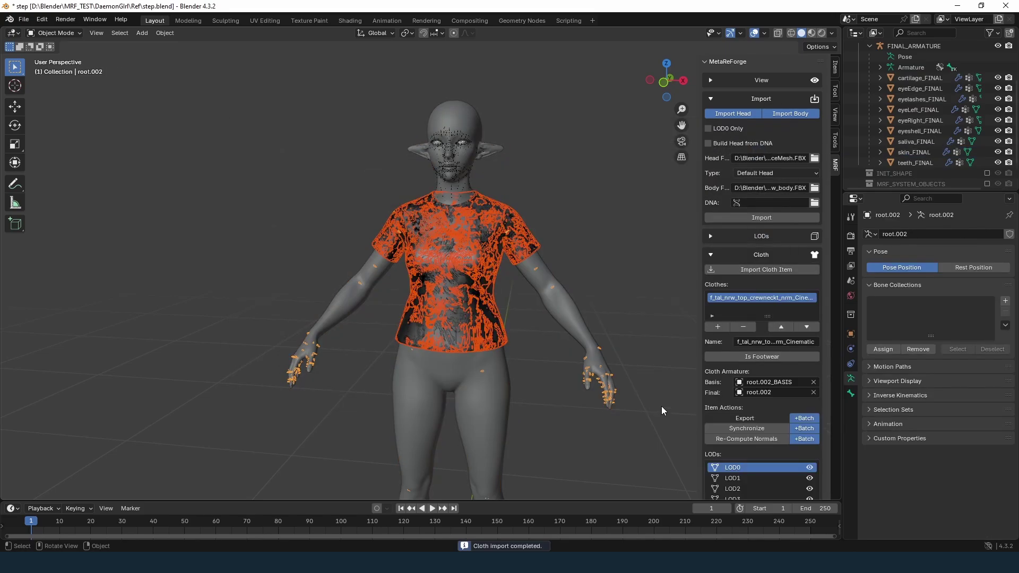
# Exclude the imported crew-neck top's collection under FBX_CLOTH from the view layer.
pyautogui.scroll(-3, 950, 145)
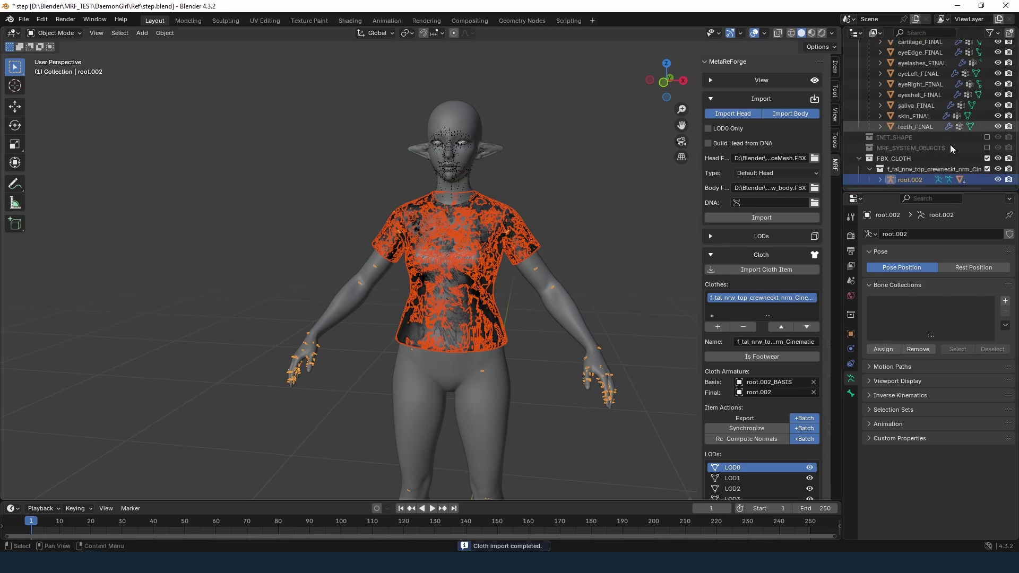
pyautogui.click(988, 169)
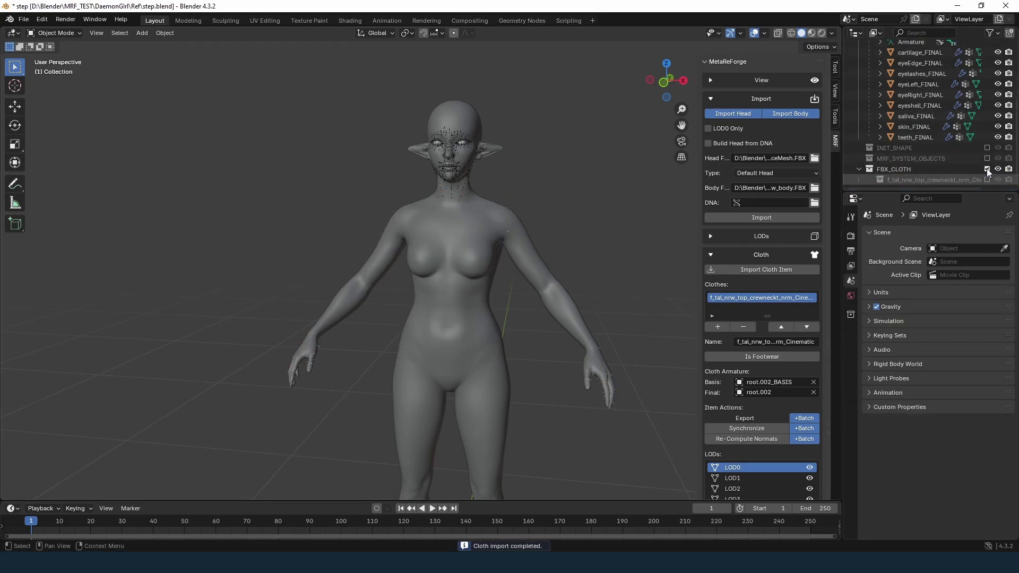
pyautogui.click(988, 180)
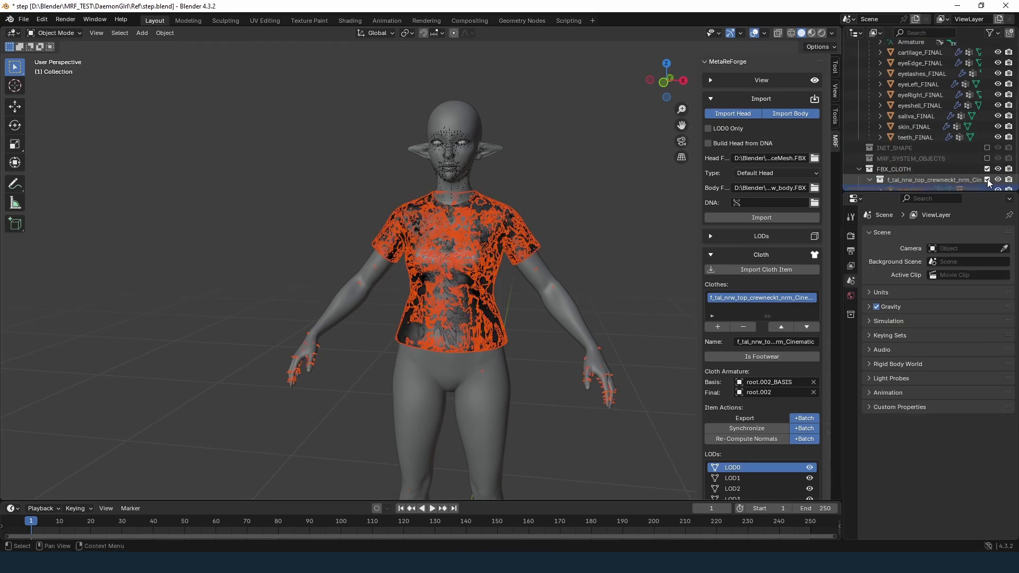
pyautogui.click(987, 179)
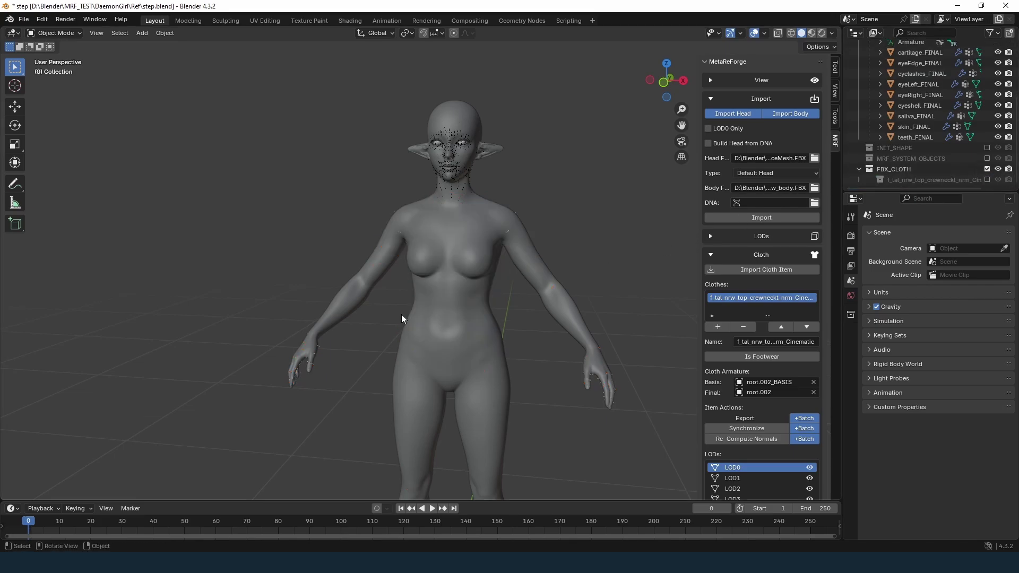
# Select the skin mesh and examine its body shape and shape key list.
pyautogui.click(454, 297)
pyautogui.click(850, 407)
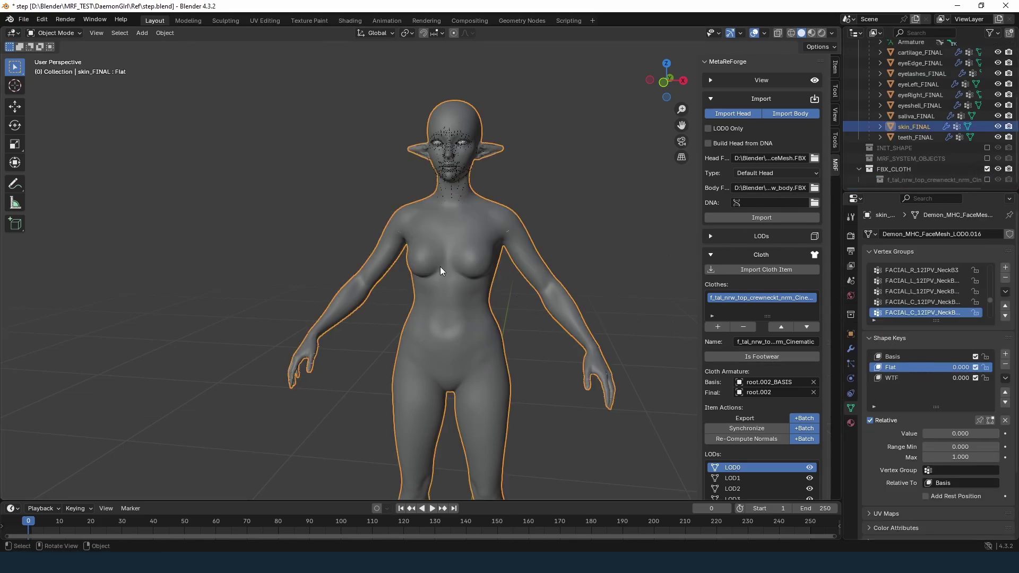
pyautogui.keyDown('shift'); pyautogui.moveTo(424, 253); pyautogui.dragTo(448, 271, button='middle'); pyautogui.keyUp('shift')
pyautogui.moveTo(447, 271)
pyautogui.keyDown('shift'); pyautogui.mouseDown(button='middle')
pyautogui.moveTo(480, 267)
pyautogui.moveTo(458, 274)
pyautogui.mouseUp(button='middle'); pyautogui.keyUp('shift')
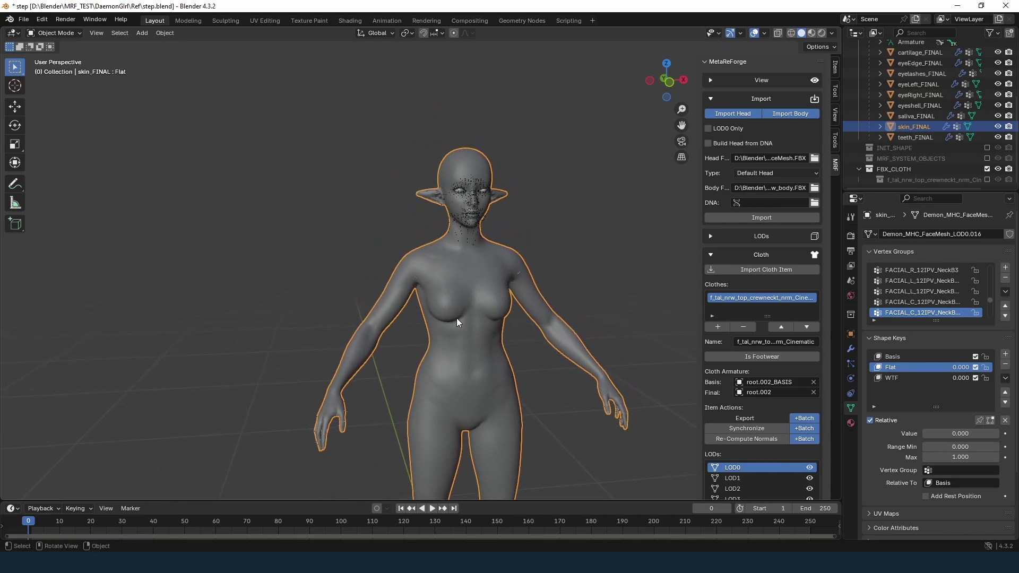
pyautogui.scroll(2, 450, 324)
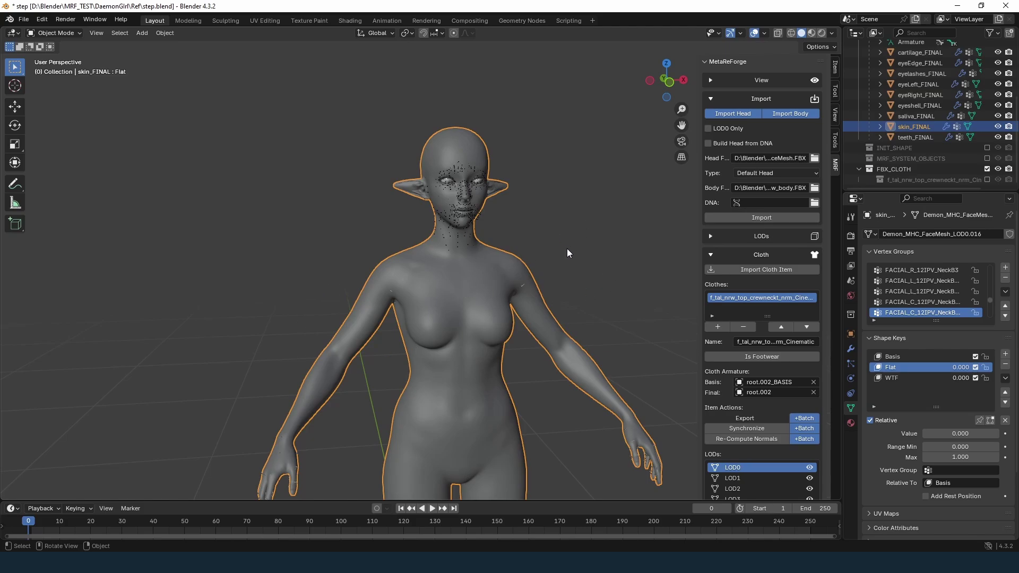
# Collapse the Import and Cloth settings and display the imported LOD meshes in place of the edit shape.
pyautogui.click(710, 82)
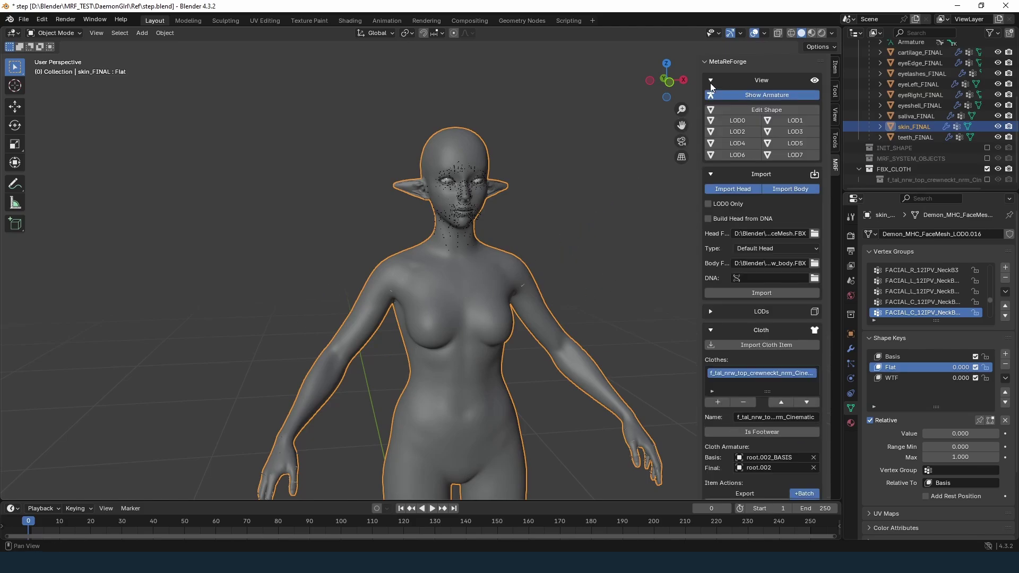
pyautogui.click(709, 180)
pyautogui.click(710, 211)
pyautogui.click(728, 130)
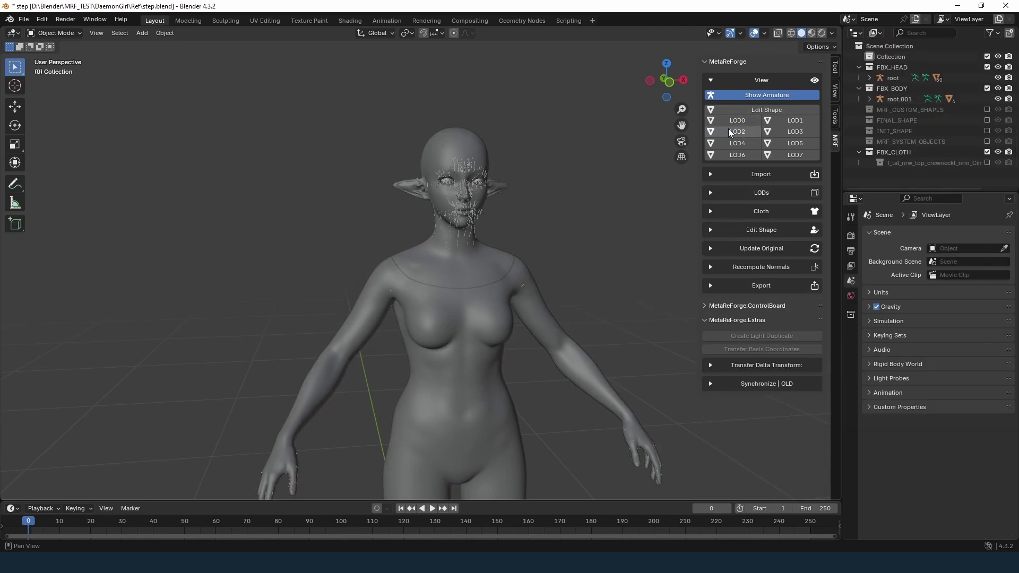
# Include the crew-neck top's collection in the view layer and select the top's LOD0 mesh.
pyautogui.click(442, 314)
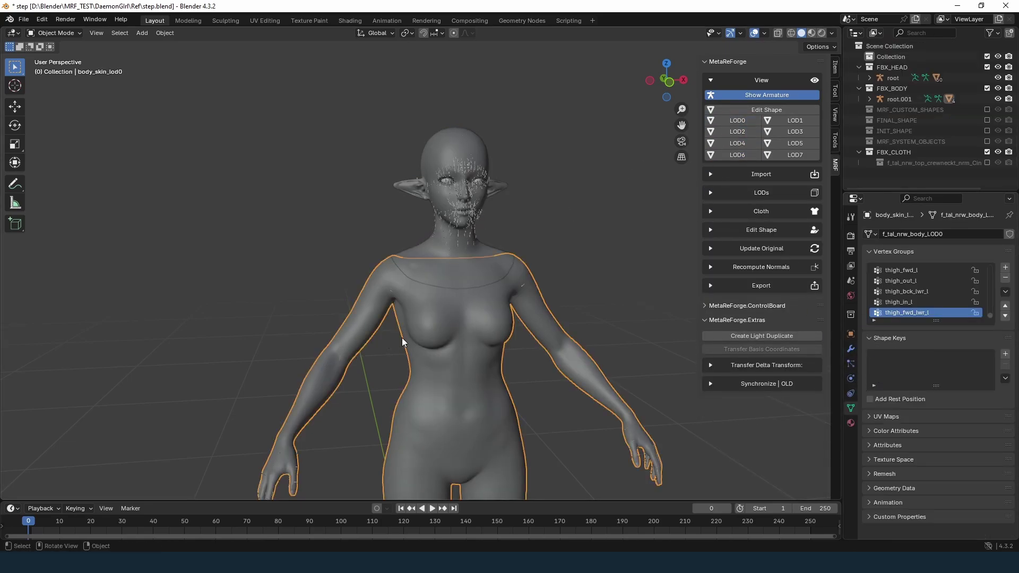
pyautogui.click(987, 162)
pyautogui.scroll(-2, 937, 170)
pyautogui.scroll(-2, 945, 183)
pyautogui.click(944, 149)
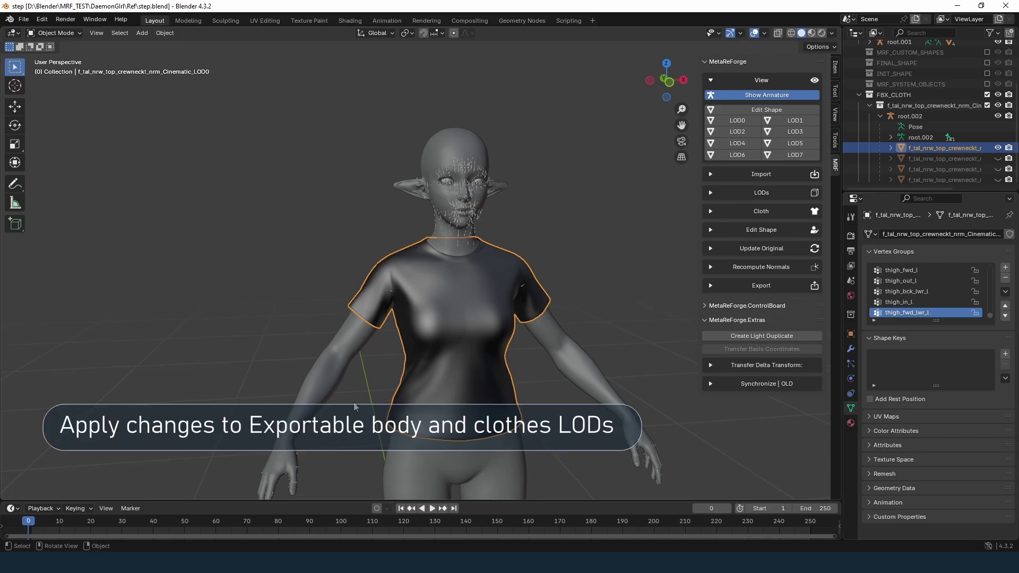
# Refresh the shape key list in the Update Original settings and check all listed keys.
pyautogui.click(717, 248)
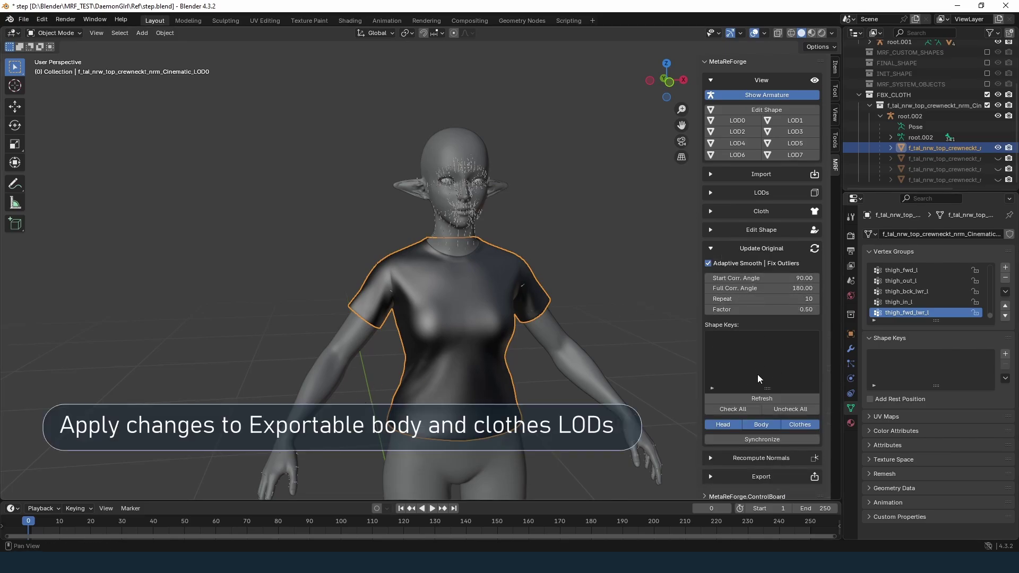
pyautogui.click(759, 399)
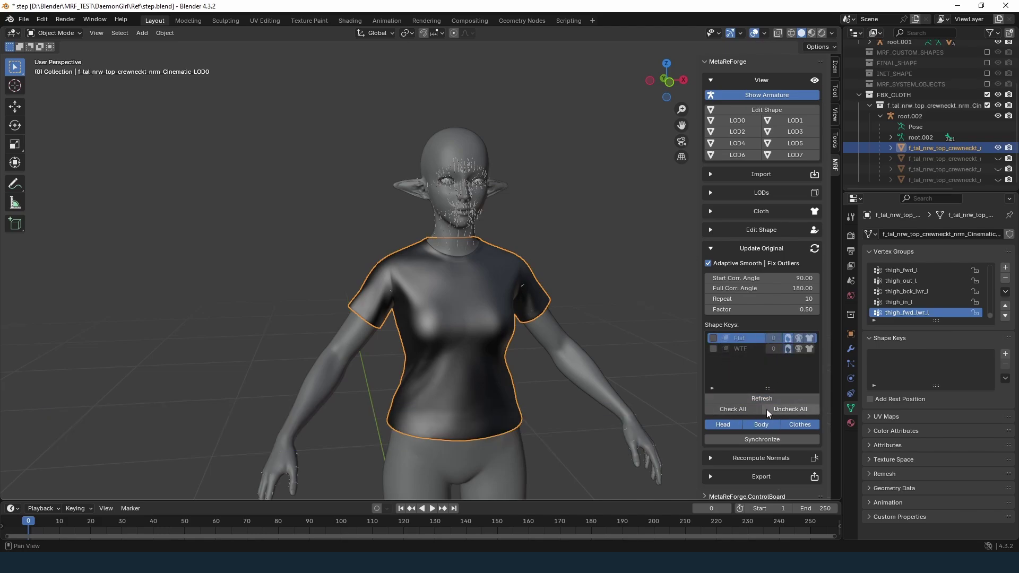
pyautogui.click(727, 410)
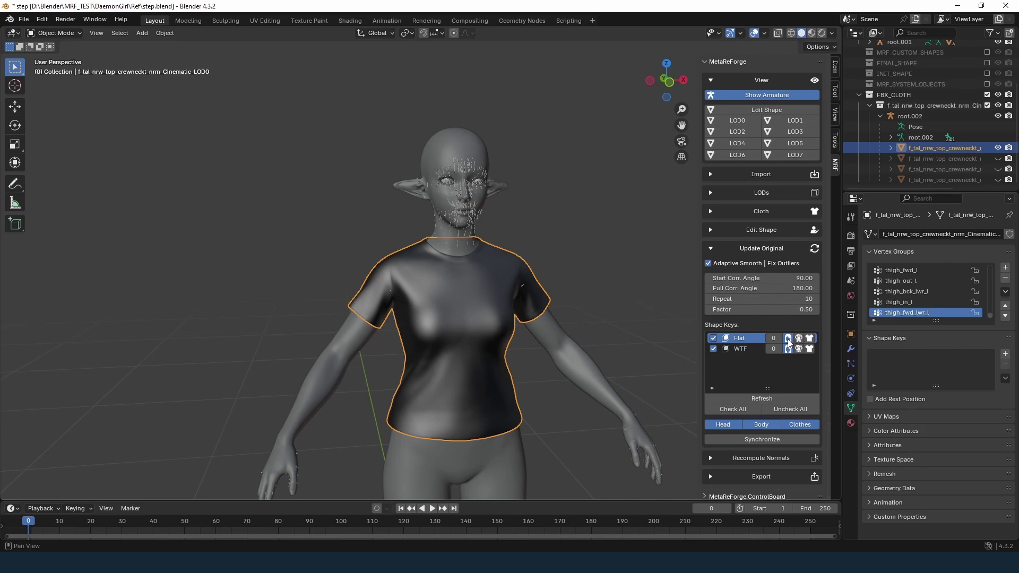
# Target the Flat and WTF shape keys at body and clothes only, with an LOD limit of 7.
pyautogui.click(799, 341)
pyautogui.click(799, 349)
pyautogui.click(809, 339)
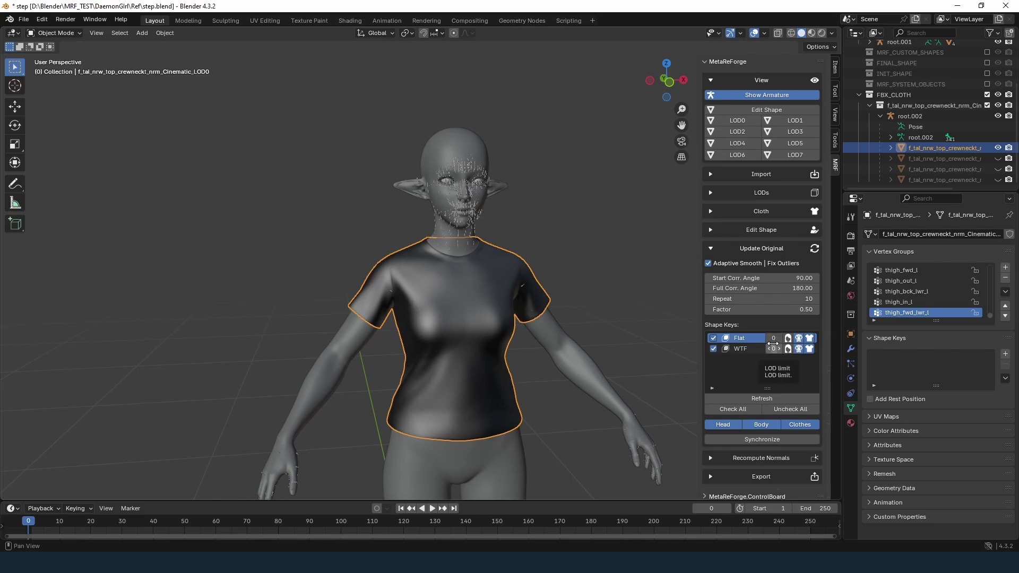
pyautogui.moveTo(773, 342); pyautogui.dragTo(775, 342)
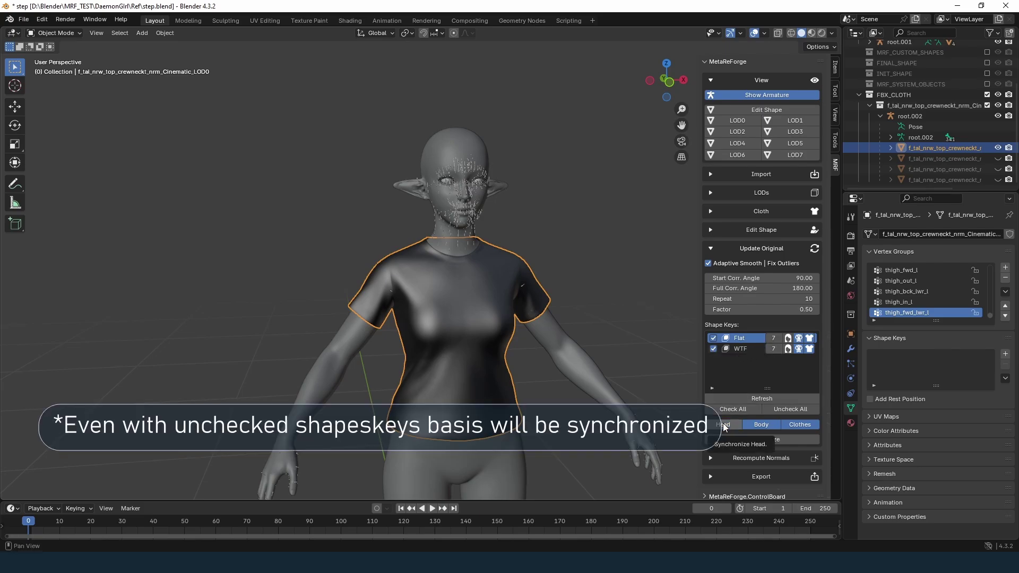
# Synchronize the shape keys to the original body and clothes meshes, leaving the head out.
pyautogui.moveTo(491, 354); pyautogui.dragTo(481, 357, button='middle')
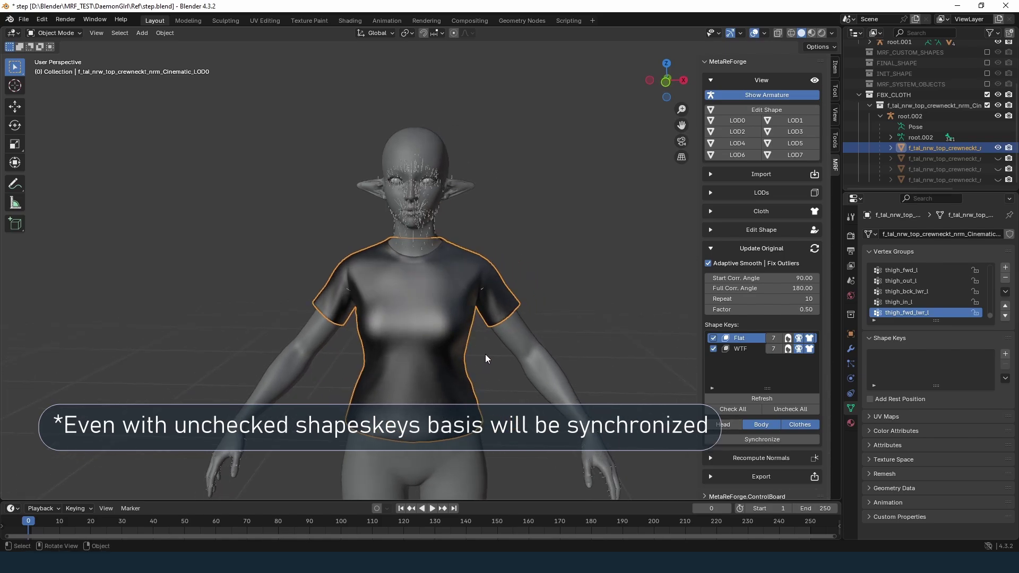
pyautogui.click(748, 439)
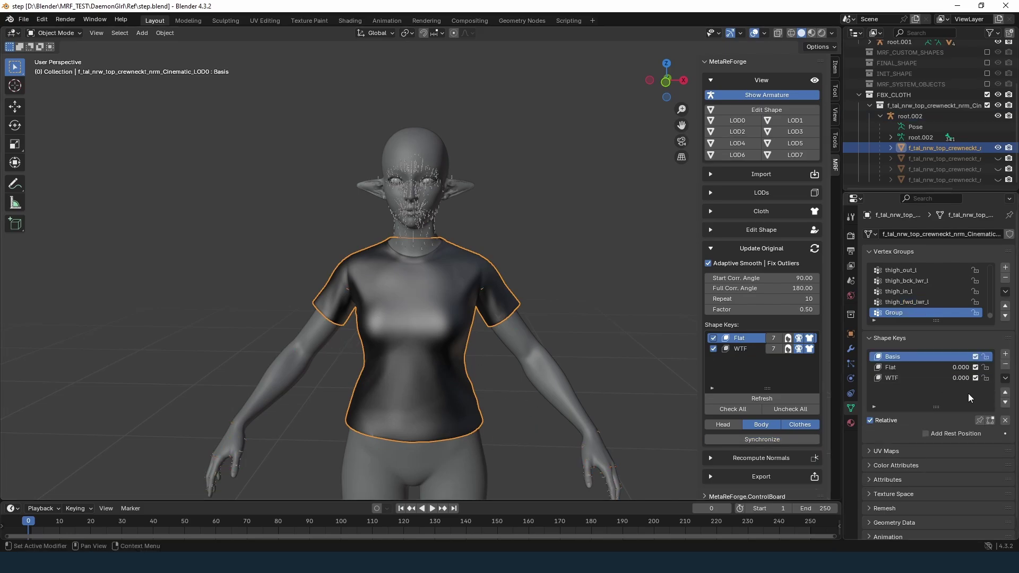
# Preview the Flat shape key at a value of 1 on the top's LOD0 mesh and on the body mesh.
pyautogui.click(933, 367)
pyautogui.moveTo(940, 433); pyautogui.dragTo(998, 433)
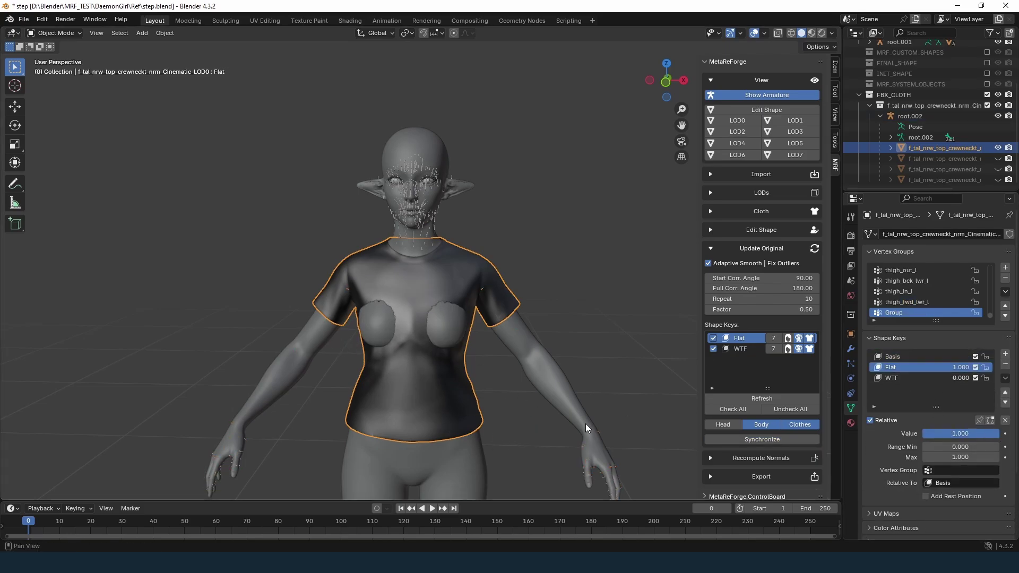
pyautogui.click(429, 447)
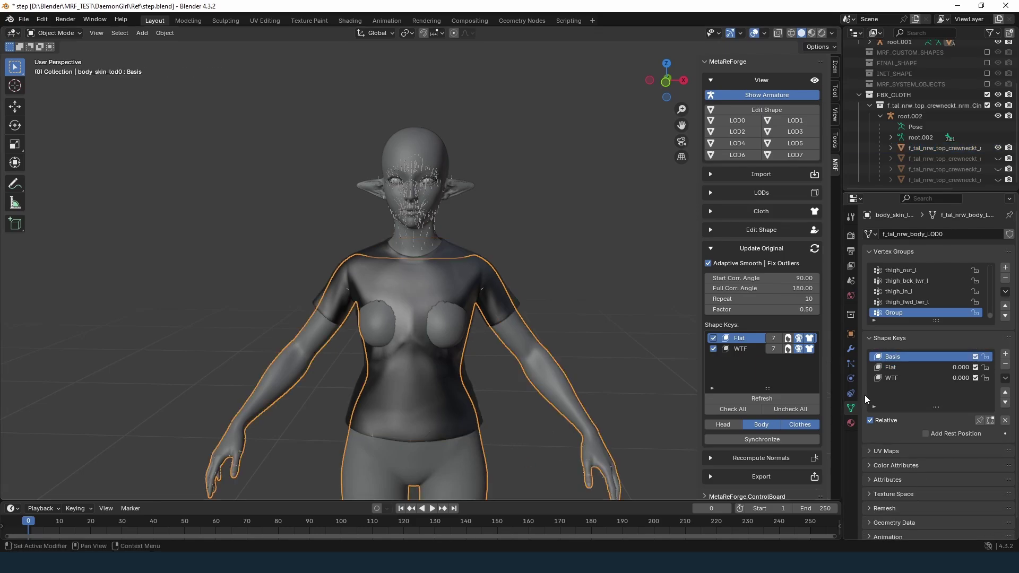
pyautogui.click(894, 367)
pyautogui.moveTo(933, 434); pyautogui.dragTo(993, 434)
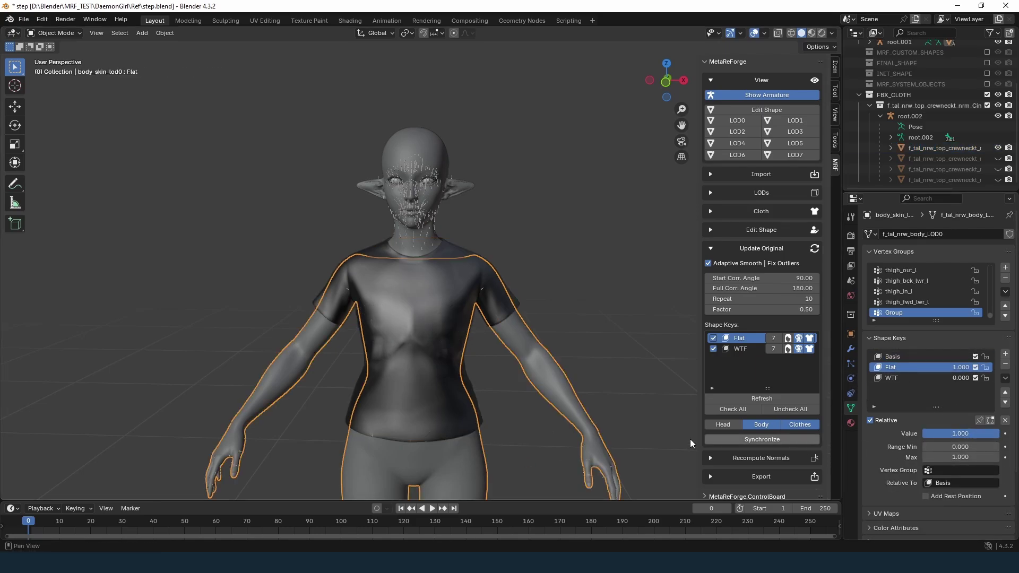
# Smooth the Flat shape key on the top's LOD0 mesh in Sculpt Mode and return to Object Mode.
pyautogui.click(419, 366)
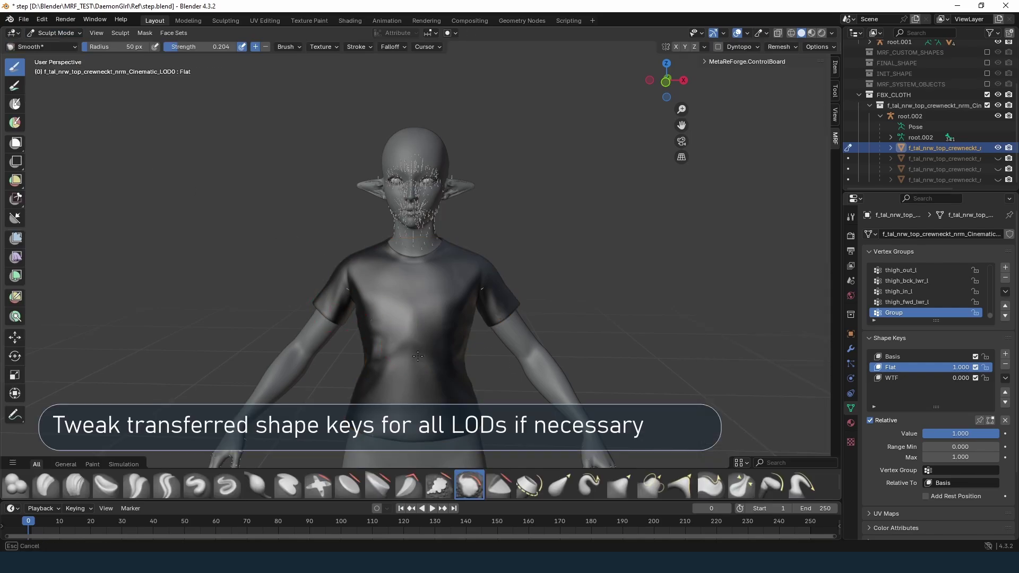
pyautogui.click(57, 33)
pyautogui.click(48, 44)
# Display the top's LOD1 mesh in place of LOD0, set its Flat shape key to 1 and check it in Sculpt Mode.
pyautogui.click(998, 148)
pyautogui.click(998, 159)
pyautogui.click(940, 159)
pyautogui.click(897, 367)
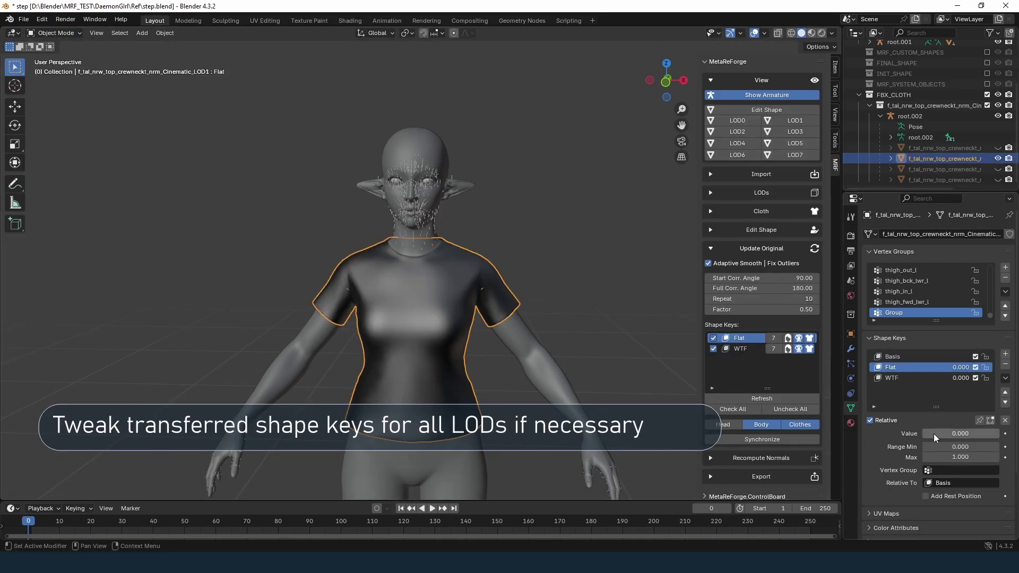
pyautogui.click(57, 33)
pyautogui.moveTo(934, 434); pyautogui.dragTo(997, 434)
pyautogui.click(54, 68)
pyautogui.click(57, 33)
pyautogui.click(53, 45)
# Display the top's LOD2 mesh in place of LOD1 and set its Flat shape key to 1.
pyautogui.click(998, 159)
pyautogui.click(997, 169)
pyautogui.click(944, 170)
pyautogui.click(908, 367)
# Display the top's LOD3 mesh in place of LOD2 and bring its Flat shape key to 0.
pyautogui.click(998, 169)
pyautogui.click(998, 180)
pyautogui.click(944, 180)
pyautogui.click(905, 368)
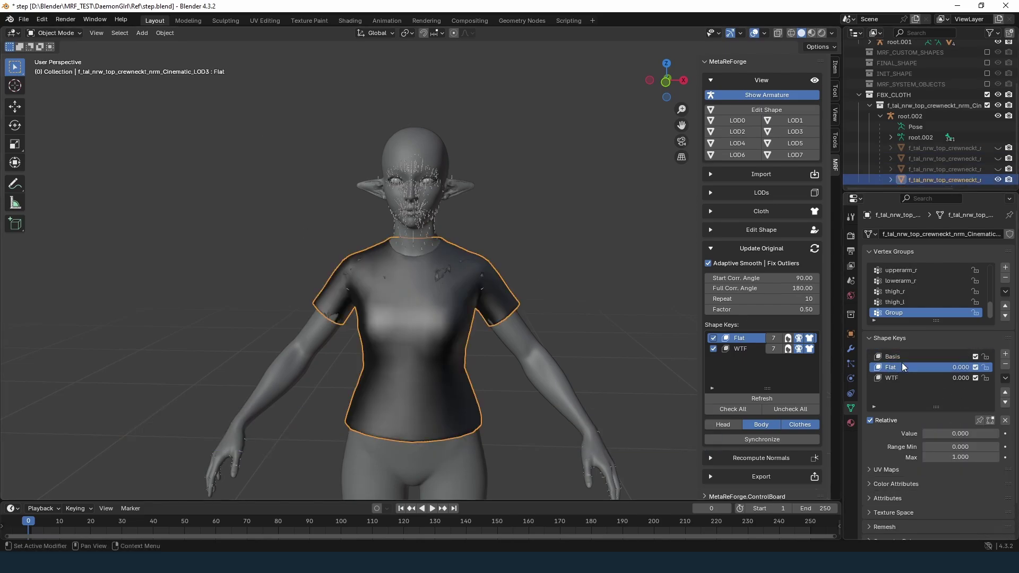
pyautogui.moveTo(934, 434)
pyautogui.mouseDown()
pyautogui.moveTo(998, 434)
pyautogui.moveTo(922, 434)
pyautogui.mouseUp()
# Unhide the top's LOD2 and LOD1 meshes and reset the Flat shape key to 0 on each.
pyautogui.click(928, 169)
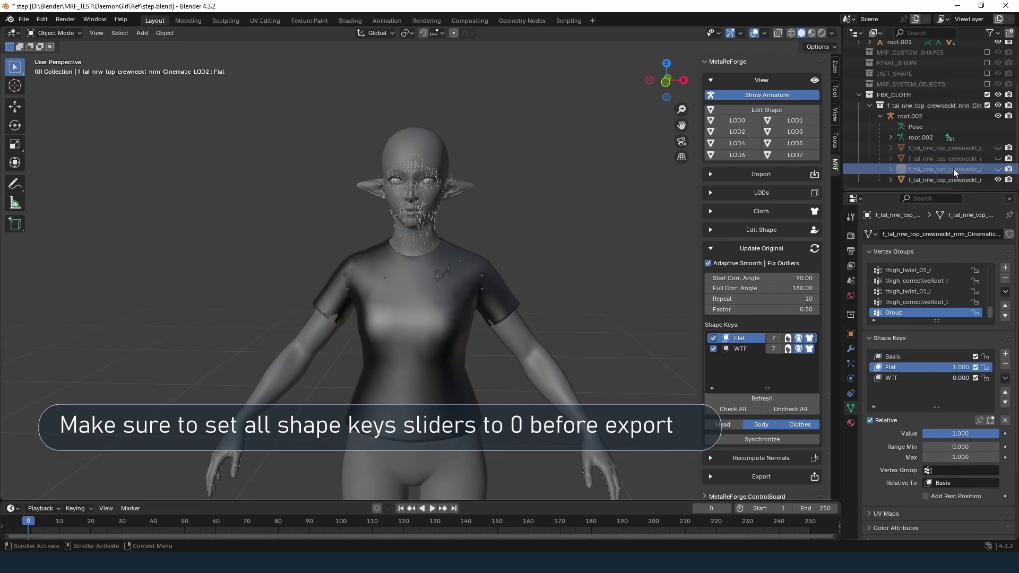
pyautogui.click(998, 169)
pyautogui.moveTo(995, 436); pyautogui.dragTo(925, 434)
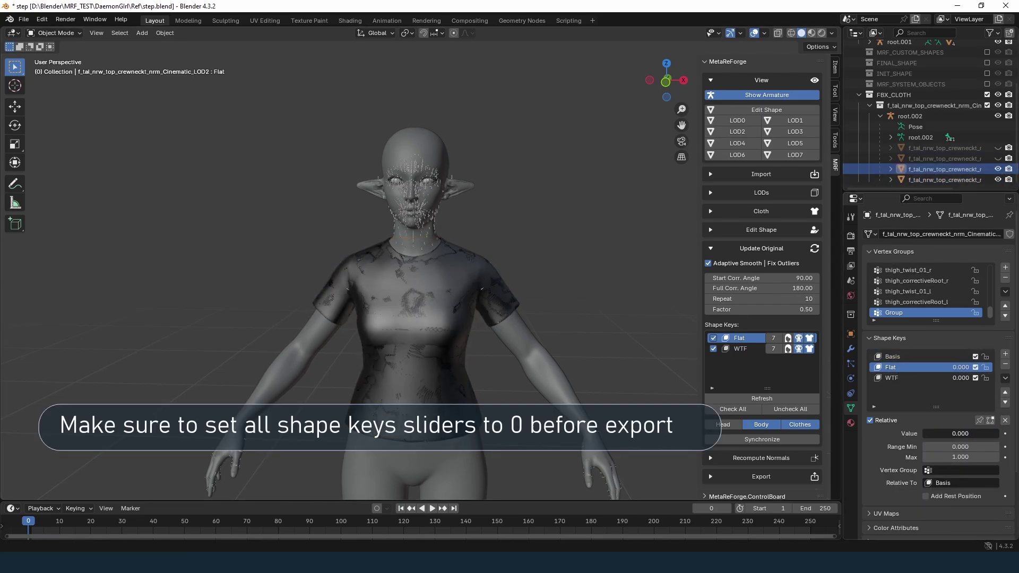
pyautogui.click(950, 158)
pyautogui.click(998, 158)
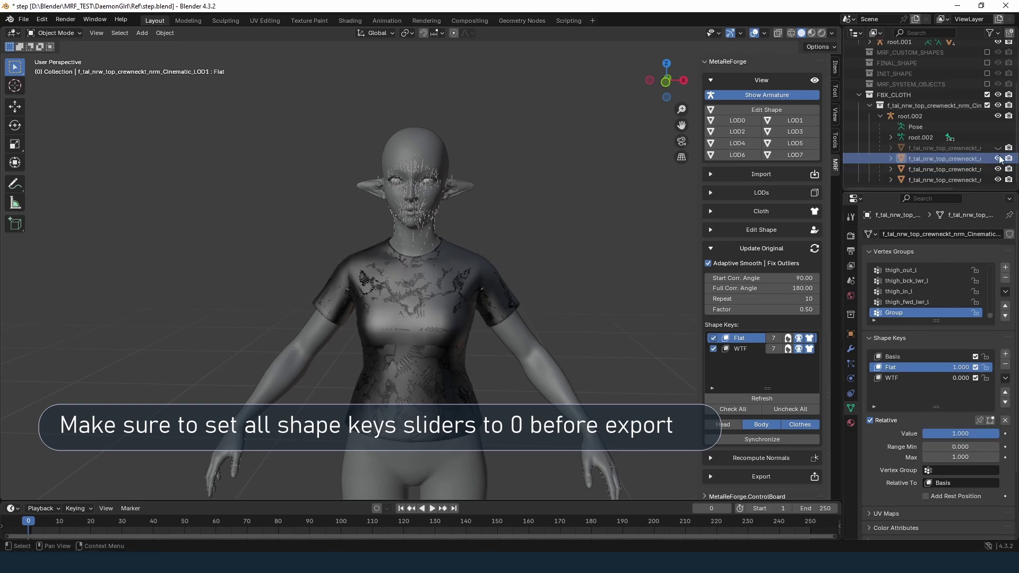
pyautogui.click(955, 158)
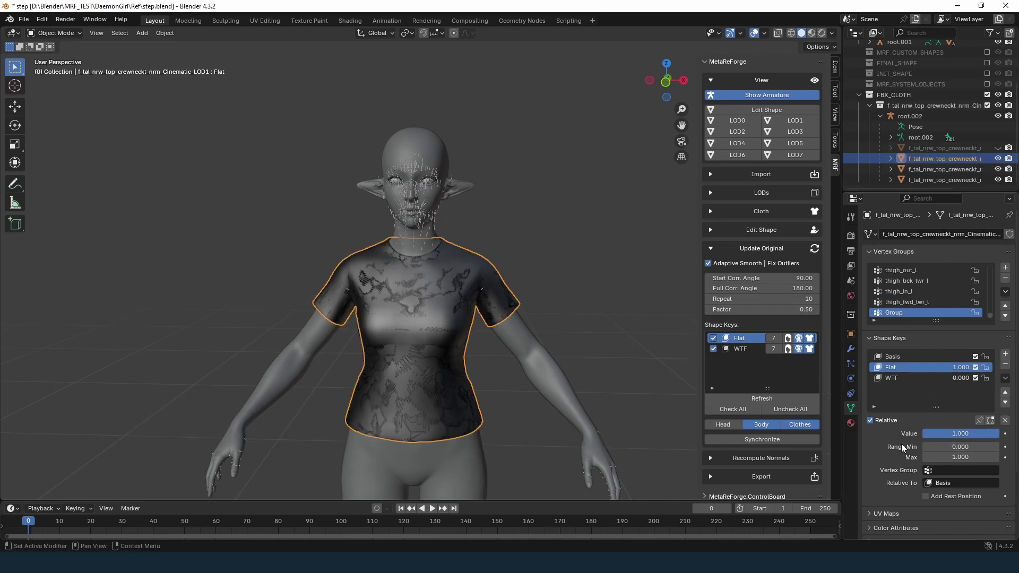
pyautogui.moveTo(990, 433); pyautogui.dragTo(925, 434)
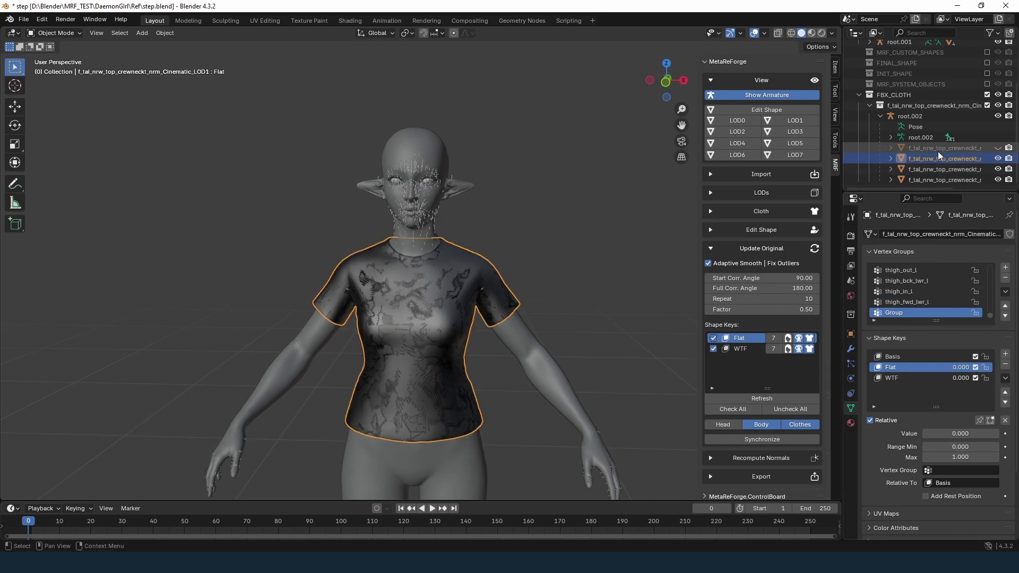
# Unhide the top's LOD0 mesh and reset the Flat shape key to 0 on it and on the body mesh.
pyautogui.click(996, 148)
pyautogui.click(988, 147)
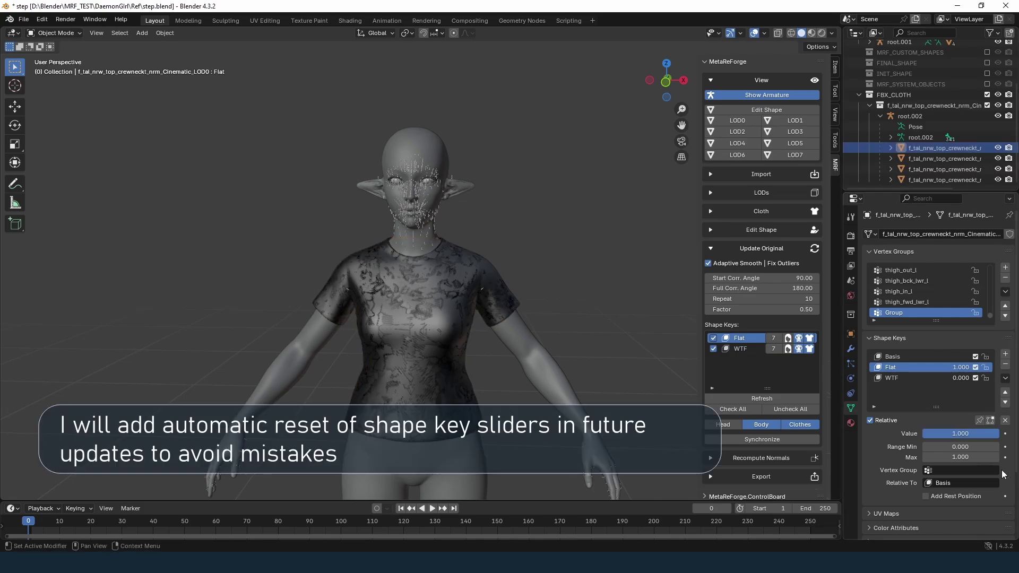
pyautogui.moveTo(986, 430); pyautogui.dragTo(925, 432)
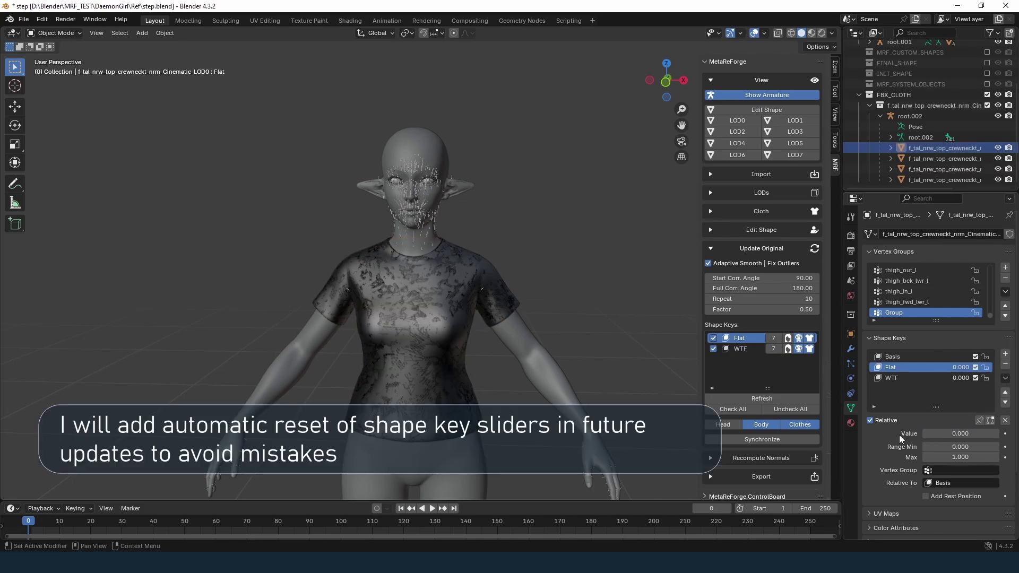
pyautogui.click(508, 337)
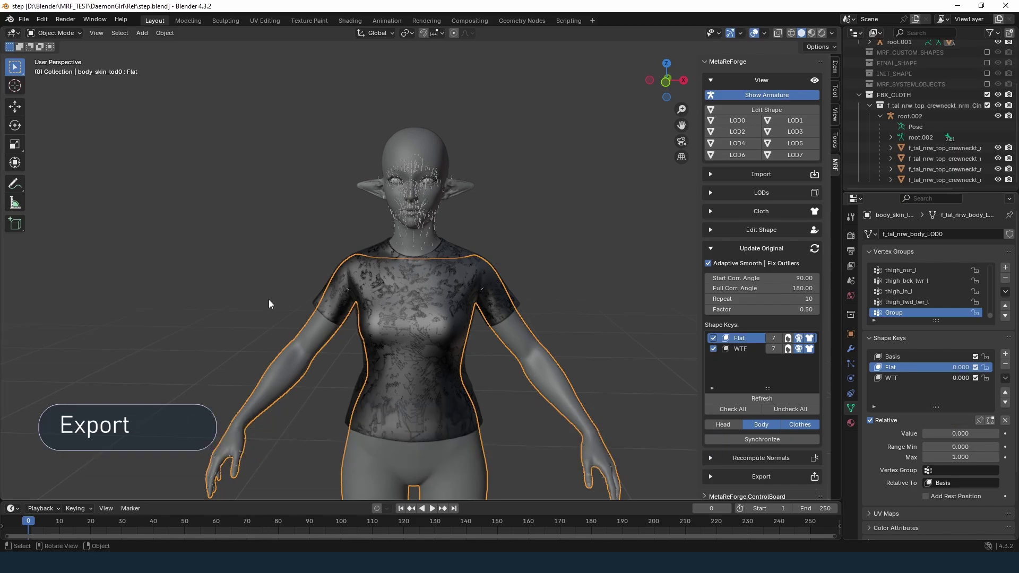
# Create a folder named output inside the Succubus folder and set it as the export output path.
pyautogui.moveTo(269, 301); pyautogui.dragTo(279, 301, button='middle')
pyautogui.scroll(-2, 279, 301)
pyautogui.click(726, 478)
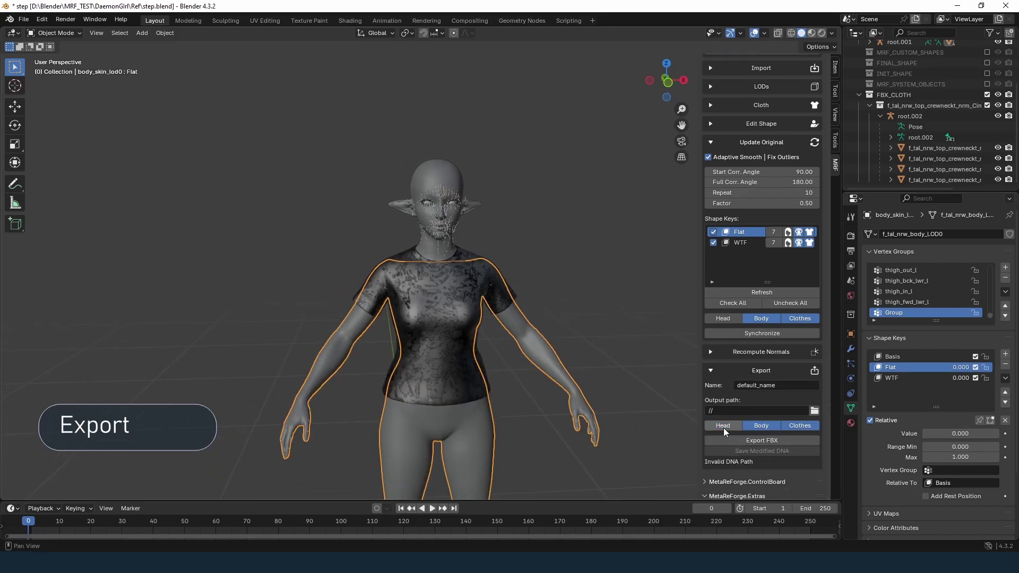
pyautogui.click(815, 411)
pyautogui.doubleClick(431, 240)
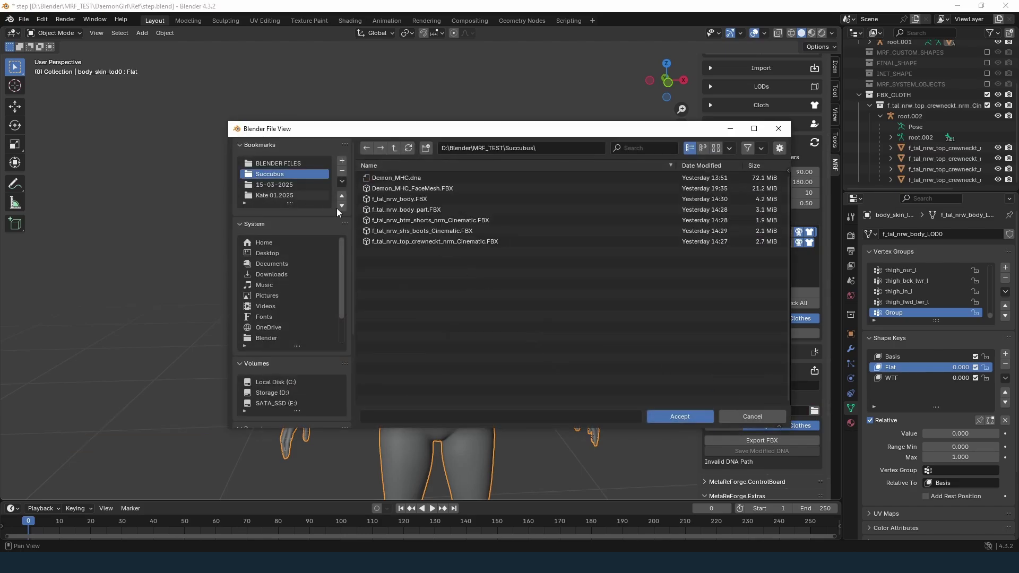
pyautogui.rightClick(383, 244)
pyautogui.click(388, 368)
pyautogui.write('output')
pyautogui.press('Return')
pyautogui.doubleClick(375, 178)
pyautogui.click(680, 419)
# Export the body and clothes as FBX to the output folder.
pyautogui.click(734, 441)
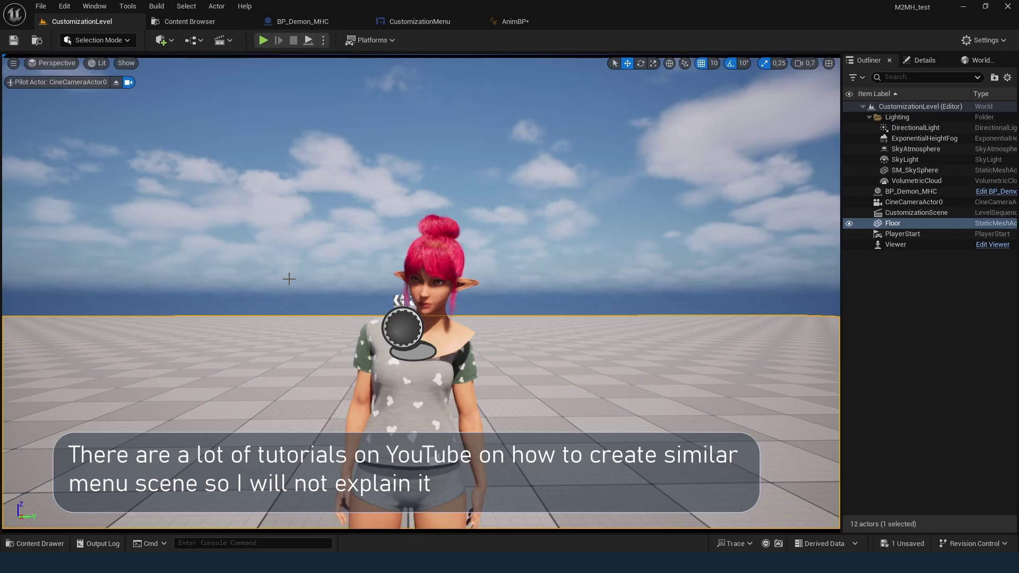
pyautogui.scroll(2, 289, 280)
pyautogui.scroll(-2, 290, 279)
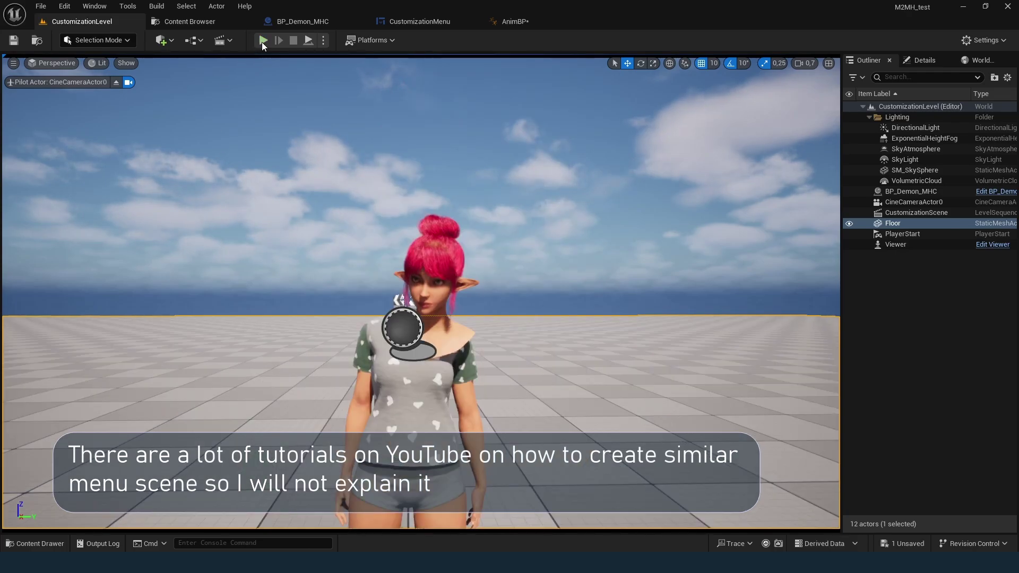
# Switch to Unreal Editor, play CustomizationLevel to try the Flat and WTF??? sliders of the character menu, and stop the session.
pyautogui.click(262, 41)
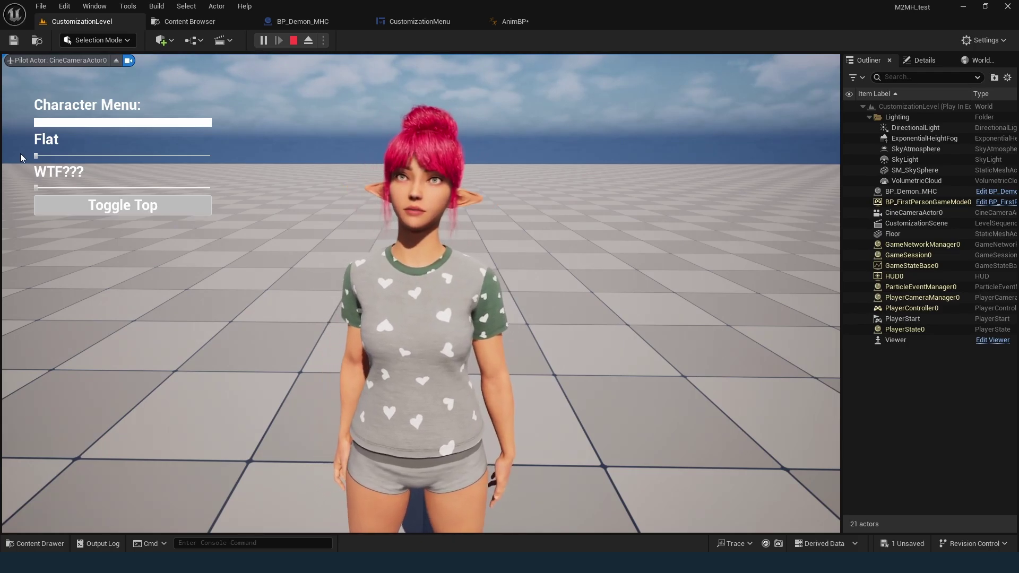
pyautogui.moveTo(36, 155); pyautogui.dragTo(3, 160)
pyautogui.moveTo(41, 190); pyautogui.dragTo(63, 191)
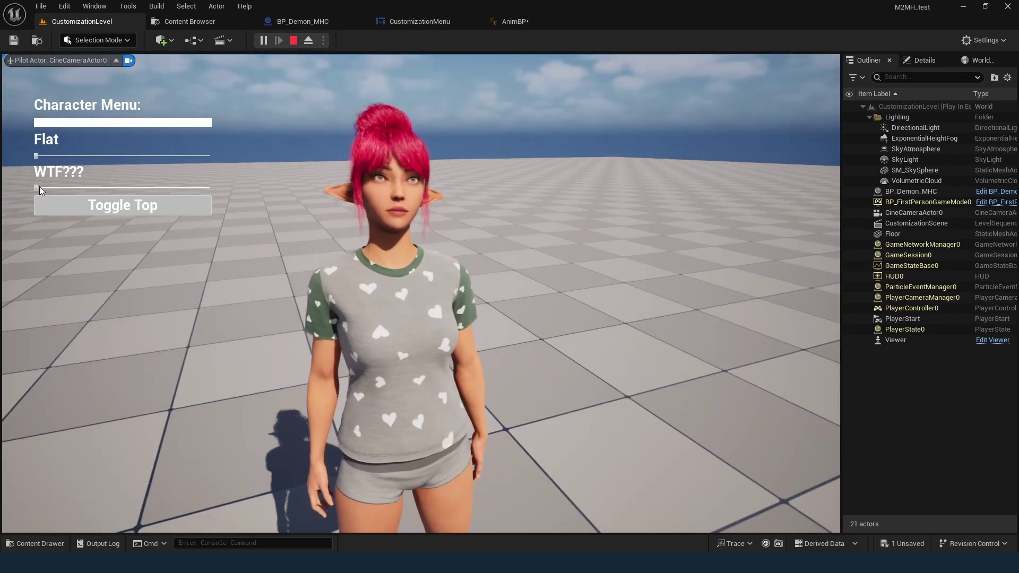
pyautogui.click(294, 41)
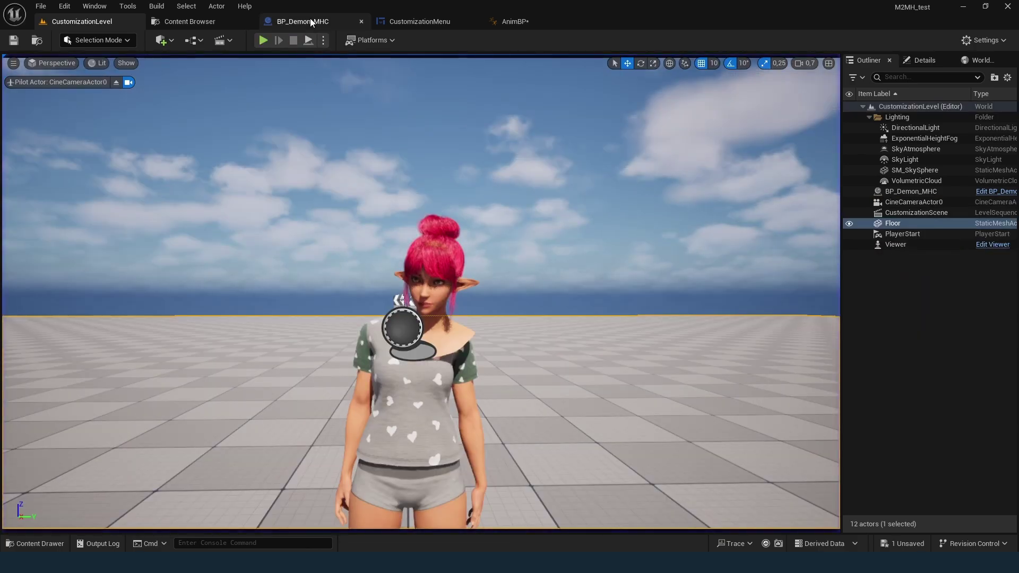
# Locate the body's skeletal mesh asset f_tal_nrw_body from the BP_Demon_MHC blueprint and duplicate it as f_tal_nrw_body1.
pyautogui.click(300, 24)
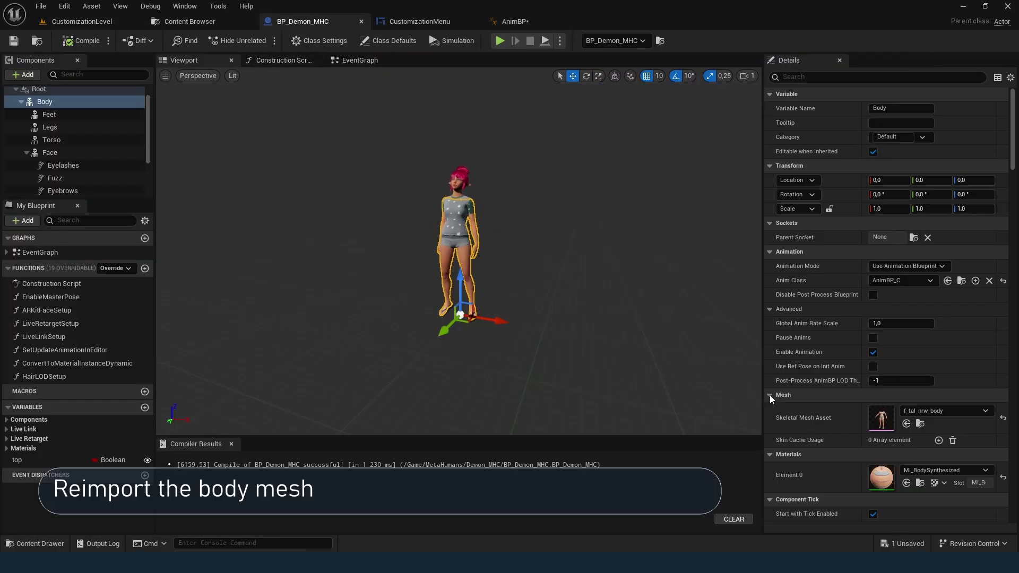
pyautogui.click(919, 424)
pyautogui.rightClick(240, 438)
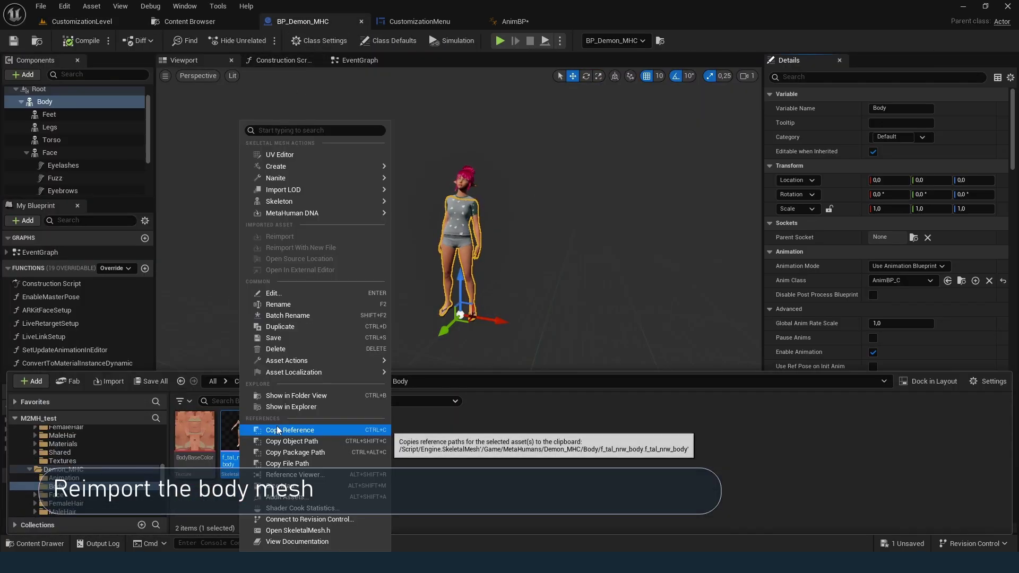
pyautogui.click(279, 327)
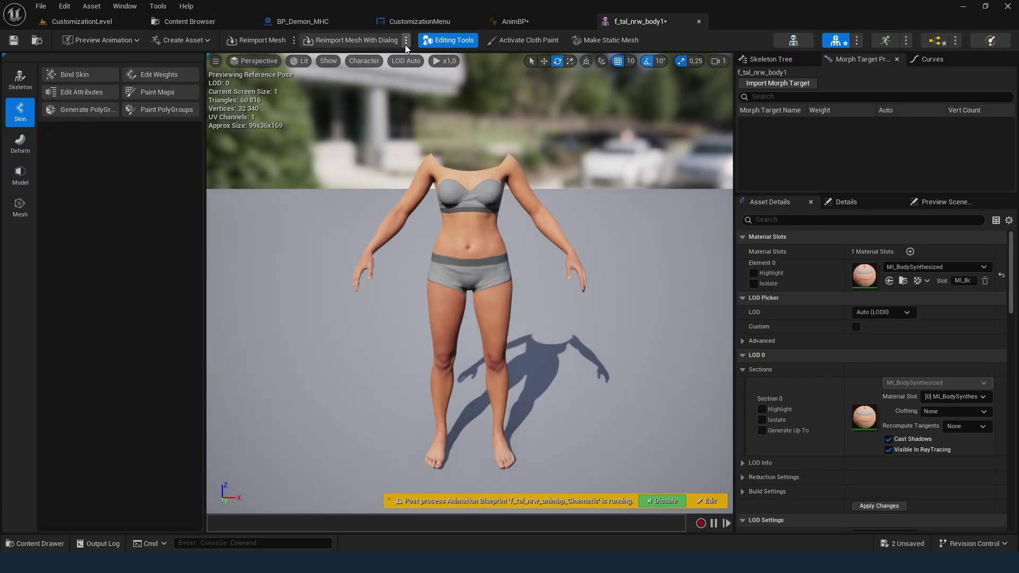
# Try to reimport the base mesh of f_tal_nrw_body1 from a new source file.
pyautogui.click(405, 41)
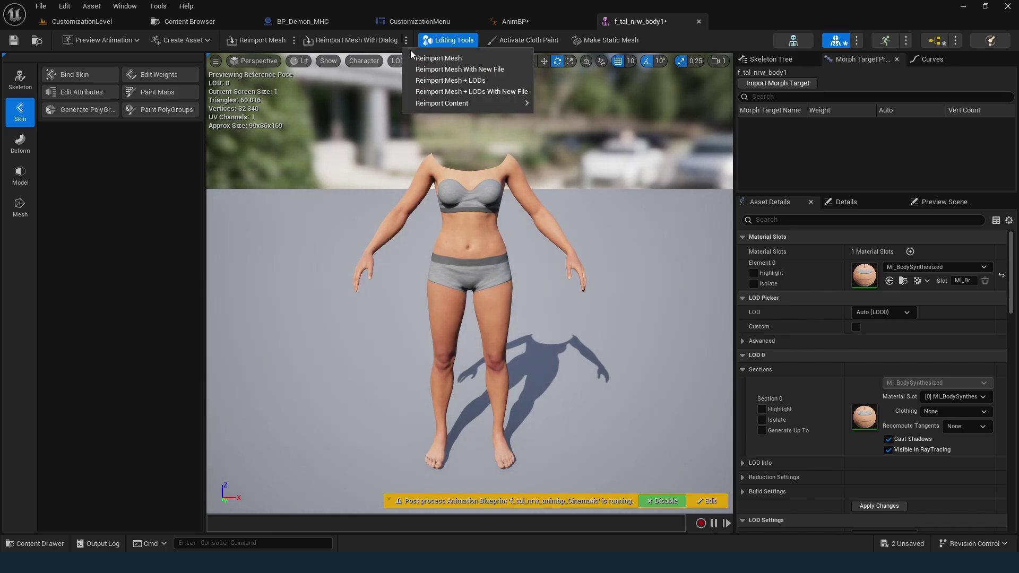
pyautogui.click(435, 71)
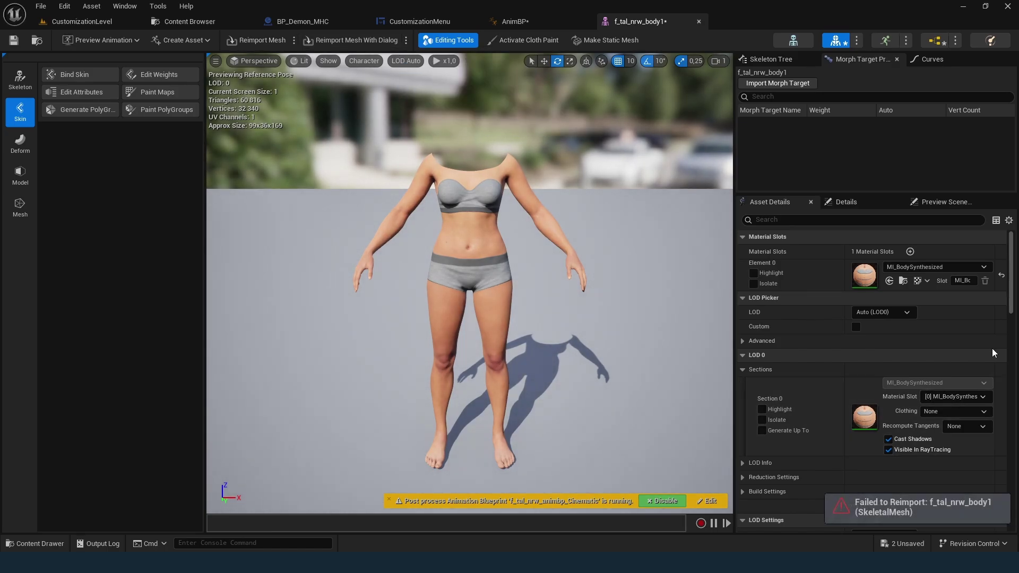
# Set the import source file of f_tal_nrw_body1 to default_name_body_LOD0.fbx from the output folder.
pyautogui.moveTo(1012, 294); pyautogui.dragTo(1012, 441)
pyautogui.click(975, 355)
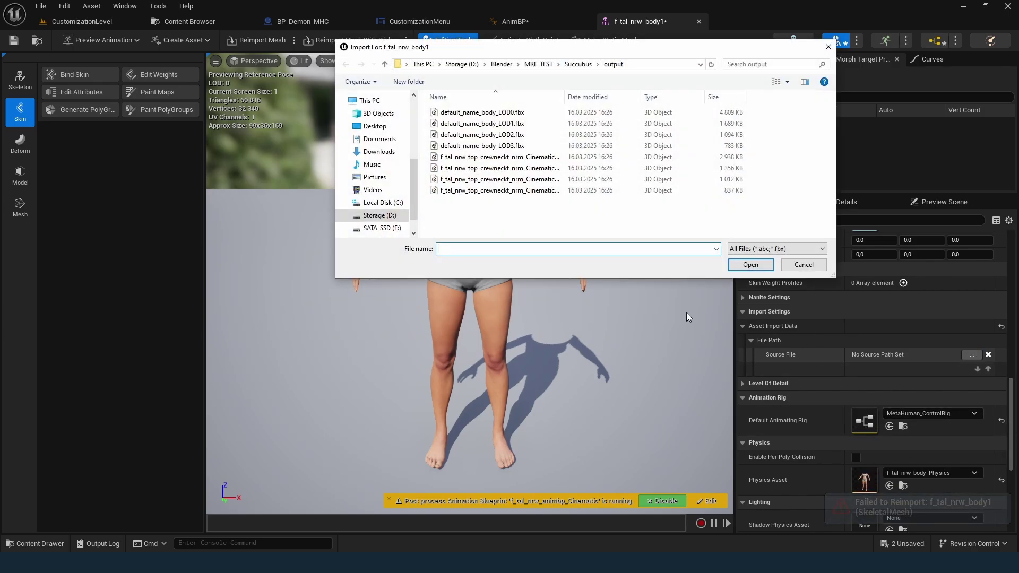
pyautogui.click(482, 112)
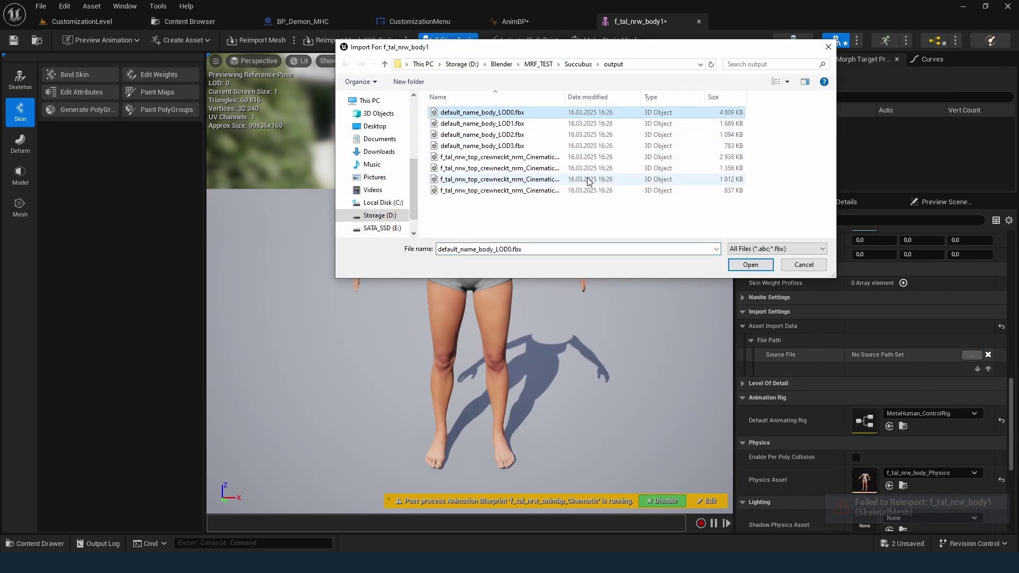
pyautogui.click(750, 264)
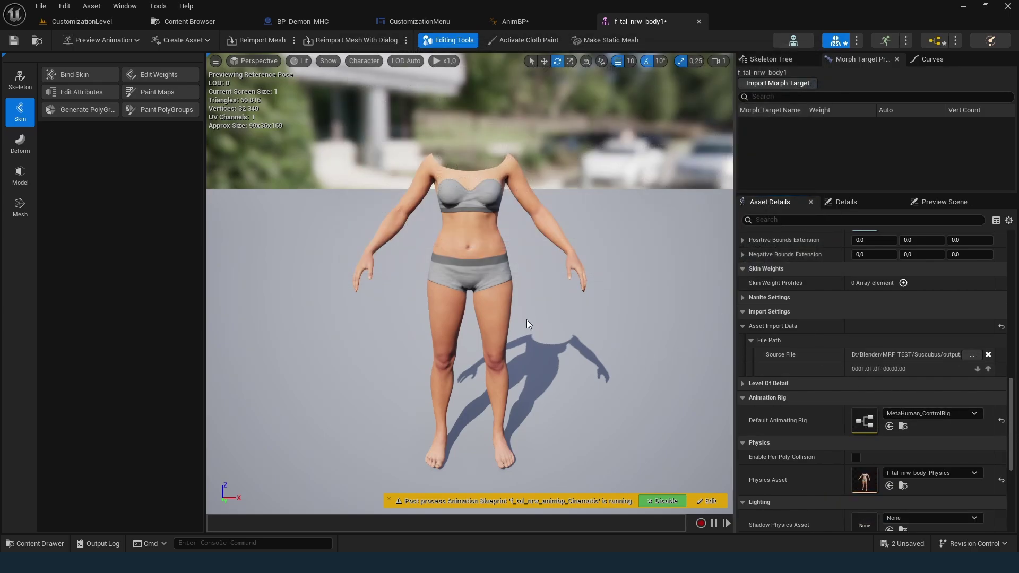
# Start a base mesh reimport with options, reset the FBX import options to default and show the advanced mesh settings.
pyautogui.click(359, 42)
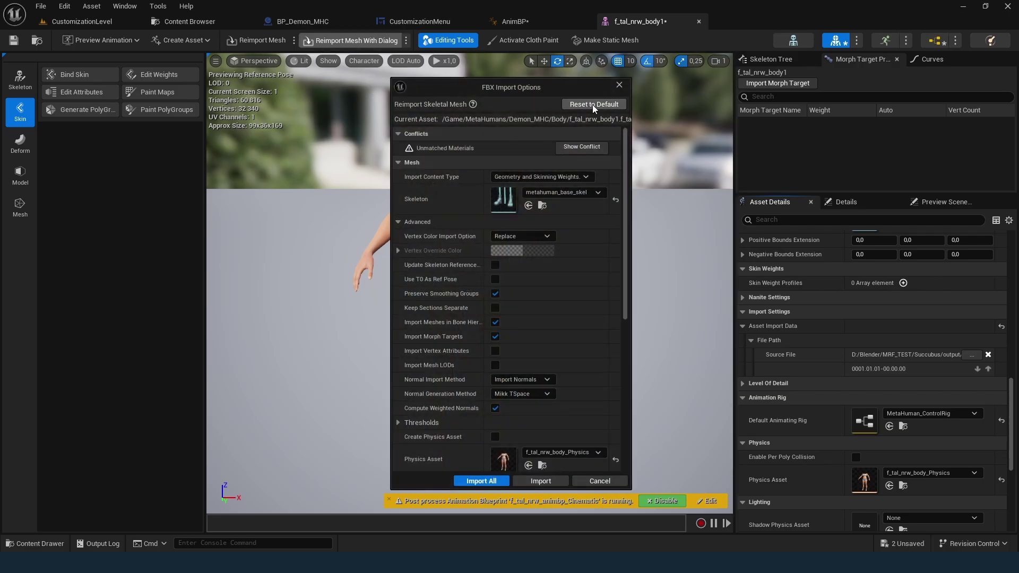
pyautogui.click(592, 104)
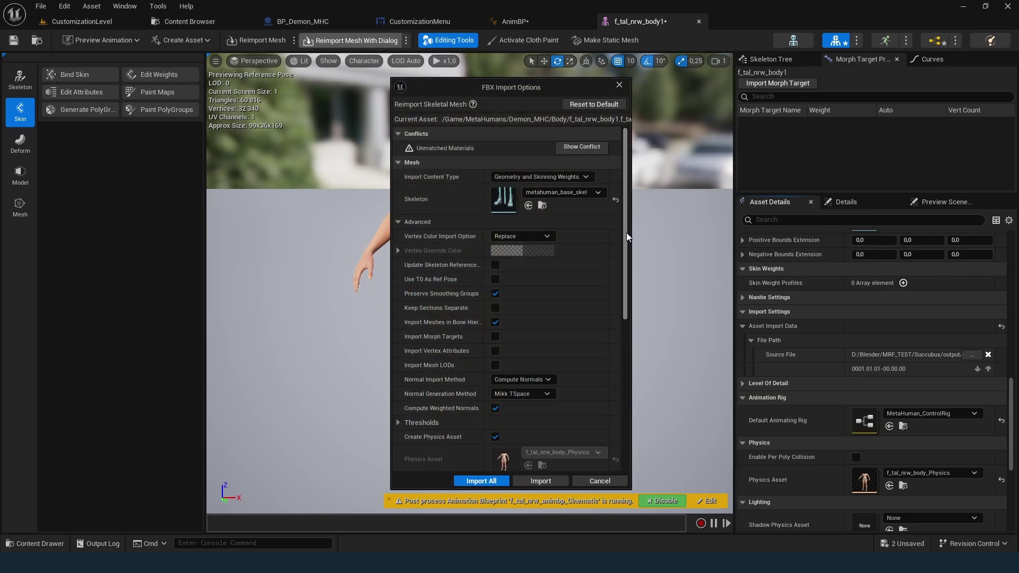
pyautogui.click(398, 222)
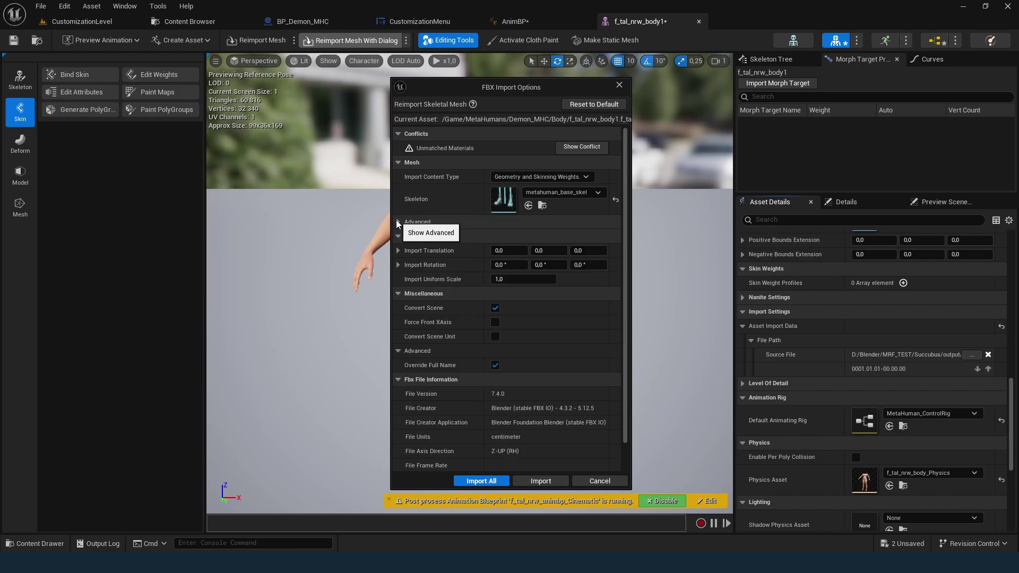
pyautogui.click(399, 163)
pyautogui.click(398, 163)
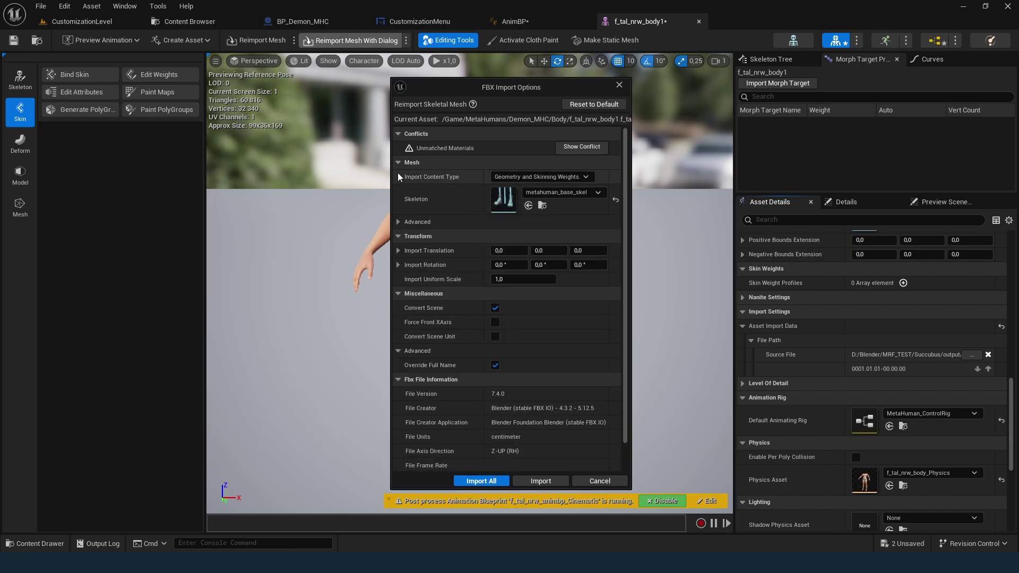
pyautogui.click(398, 222)
pyautogui.moveTo(629, 216); pyautogui.dragTo(627, 253)
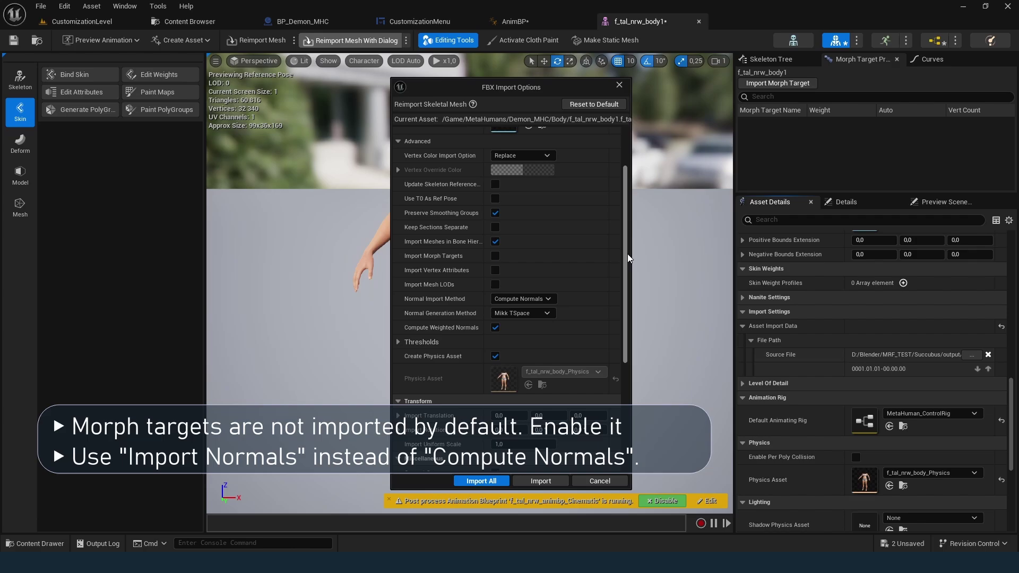
# Enable Import Morph Targets, set the normal import method to Import Normals, and import the mesh with the auto-matched material.
pyautogui.click(496, 256)
pyautogui.click(533, 299)
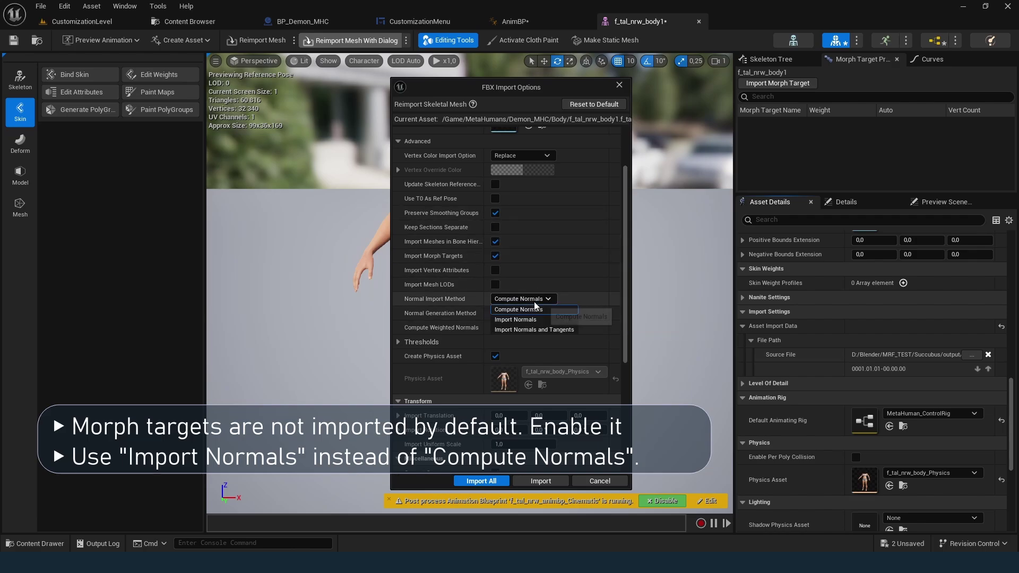
pyautogui.click(528, 319)
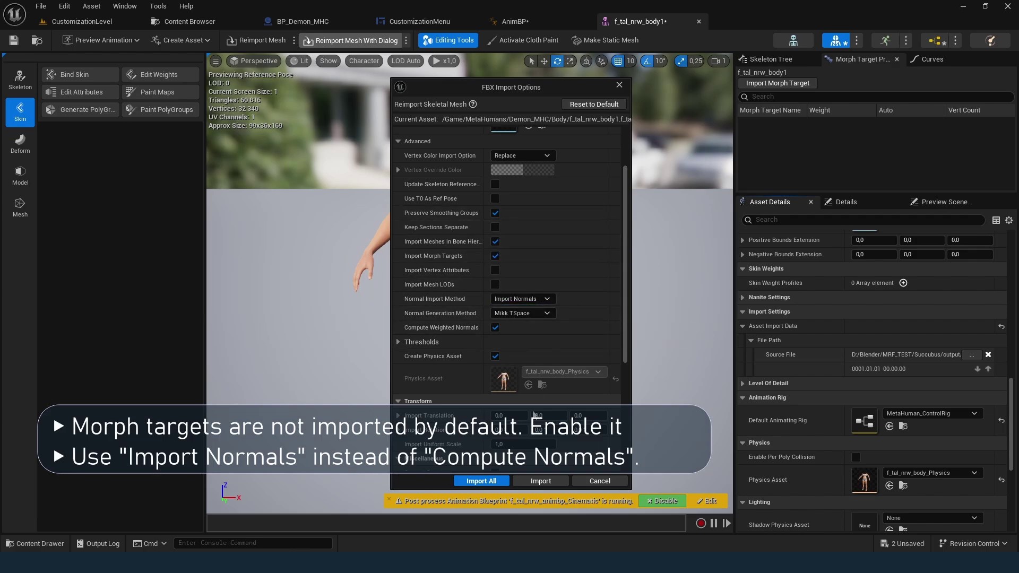
pyautogui.click(545, 481)
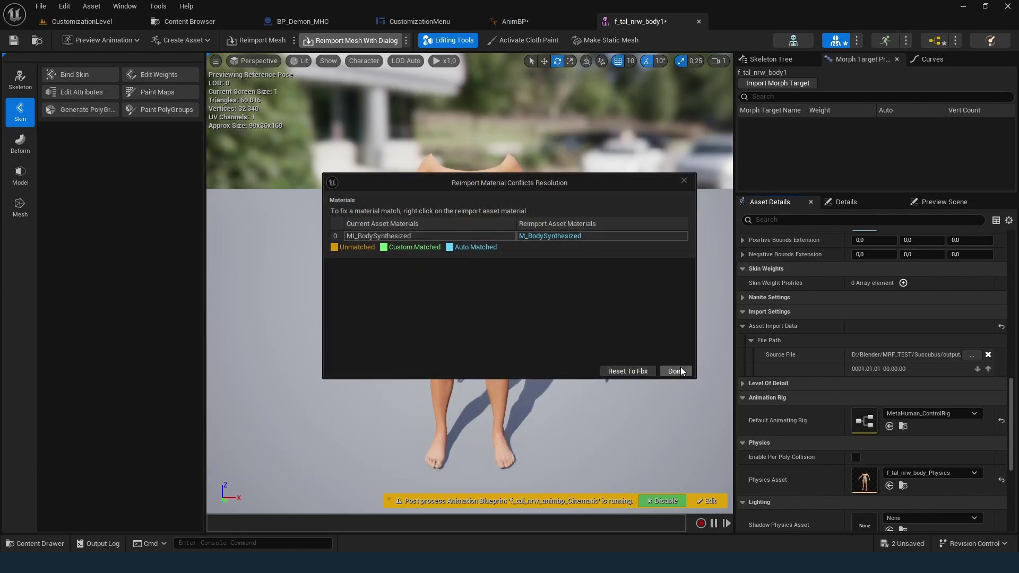
pyautogui.click(677, 371)
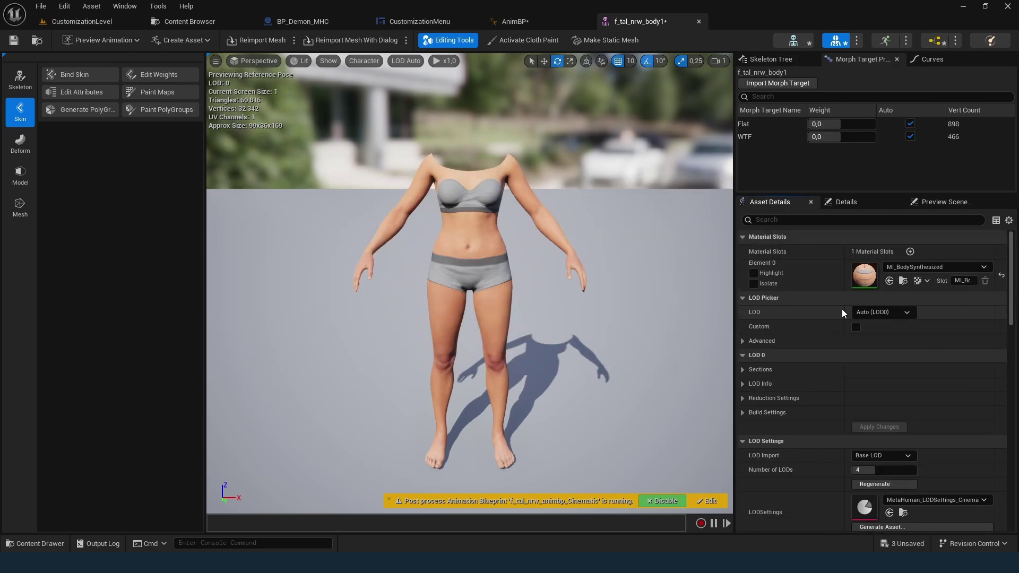
# Reimport LOD 1 of the body mesh from the new file default_name_body_LOD1.fbx.
pyautogui.click(901, 313)
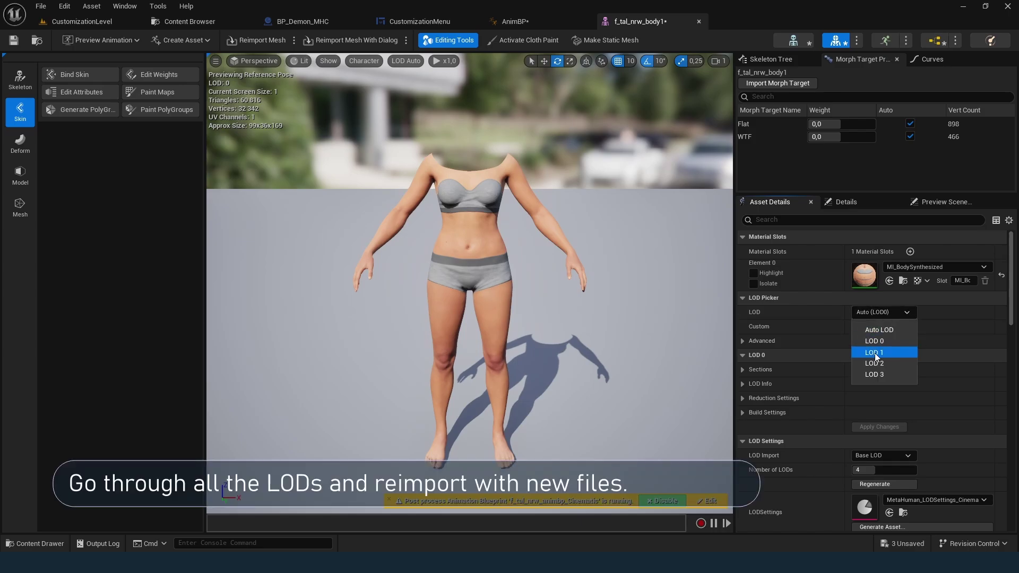
pyautogui.click(875, 352)
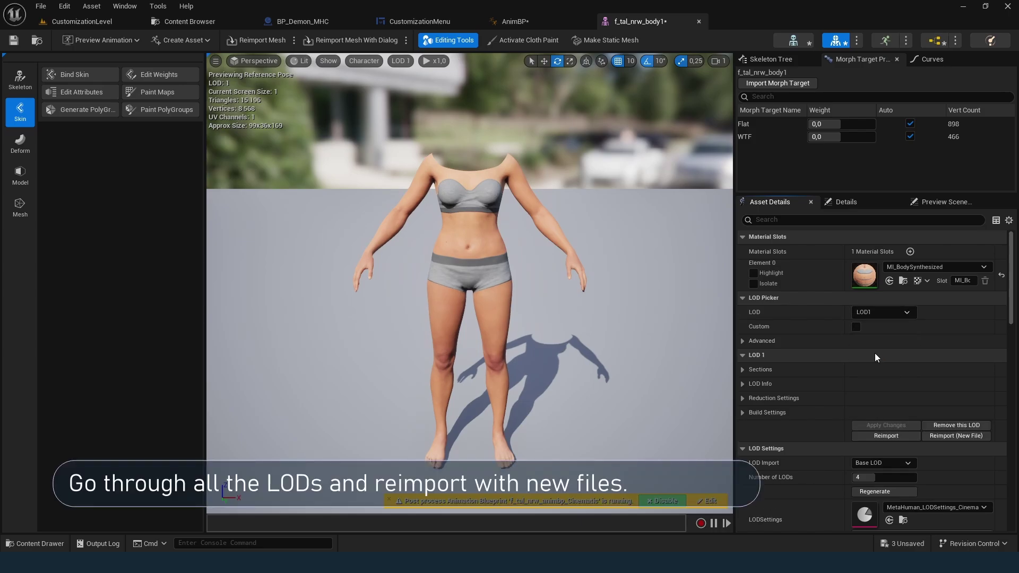
pyautogui.click(956, 435)
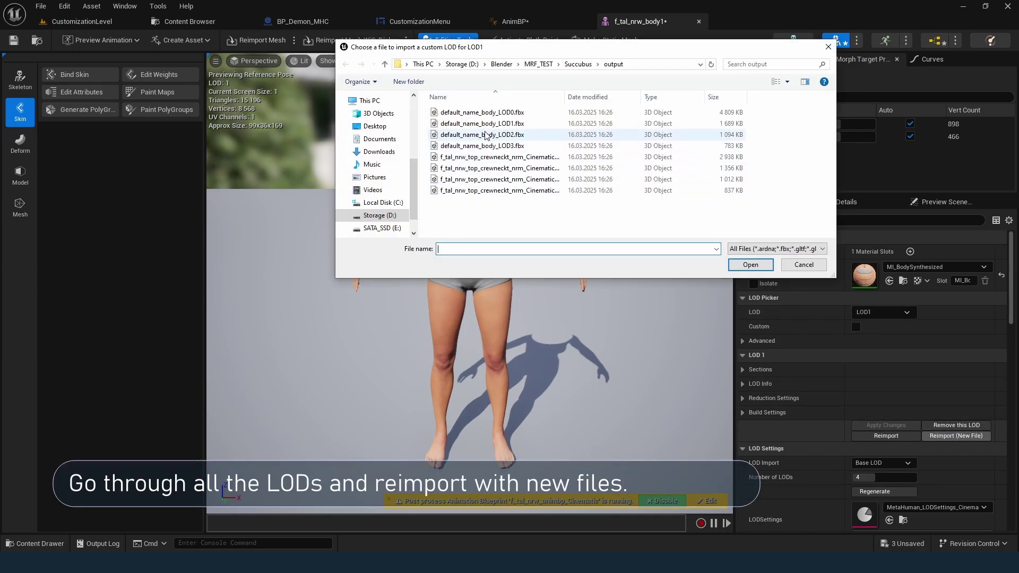
pyautogui.click(482, 123)
pyautogui.click(753, 265)
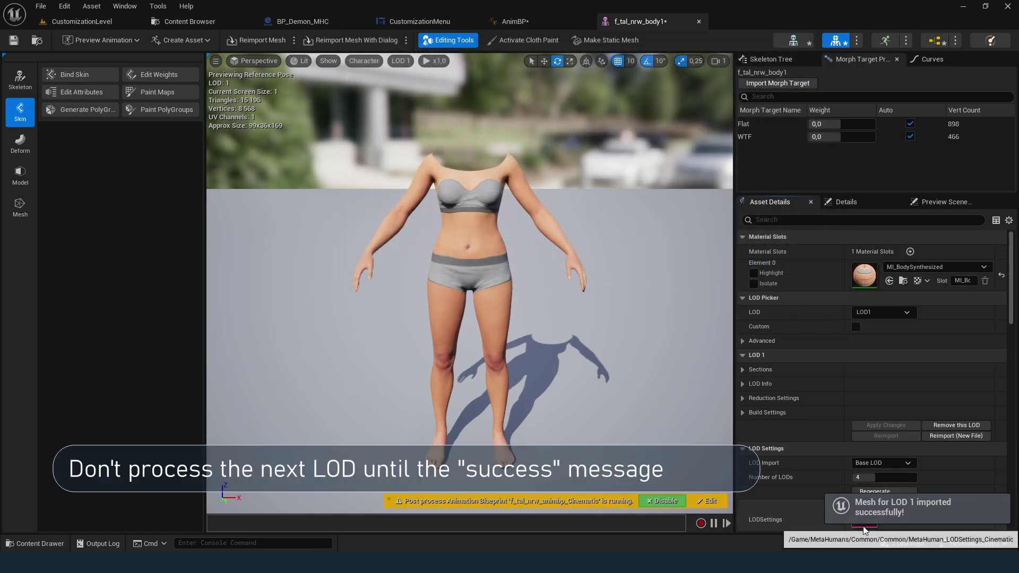
# Reimport LOD 2 of the body mesh from the new file default_name_body_LOD2.fbx.
pyautogui.click(884, 312)
pyautogui.click(881, 364)
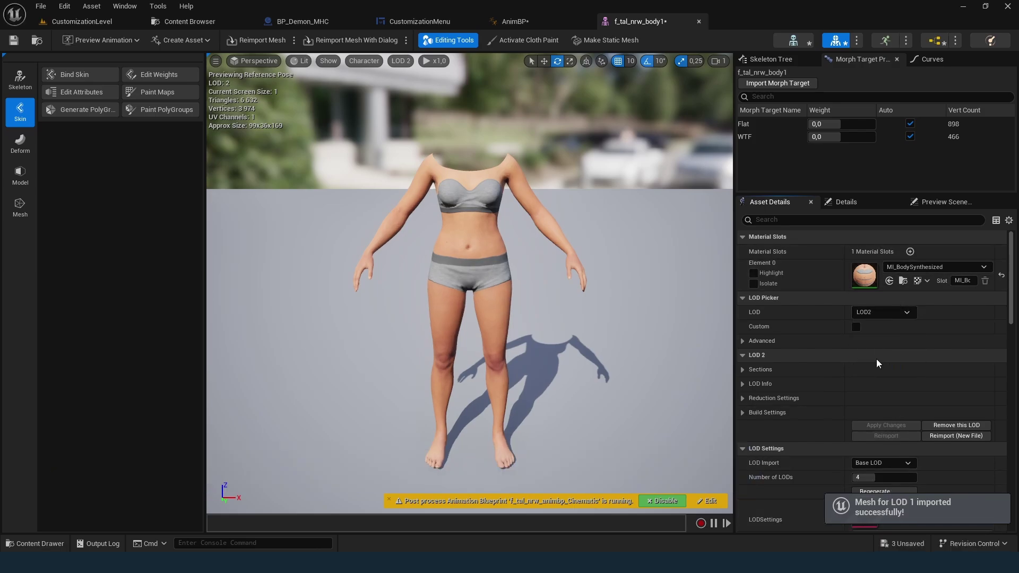
pyautogui.click(956, 436)
pyautogui.doubleClick(460, 135)
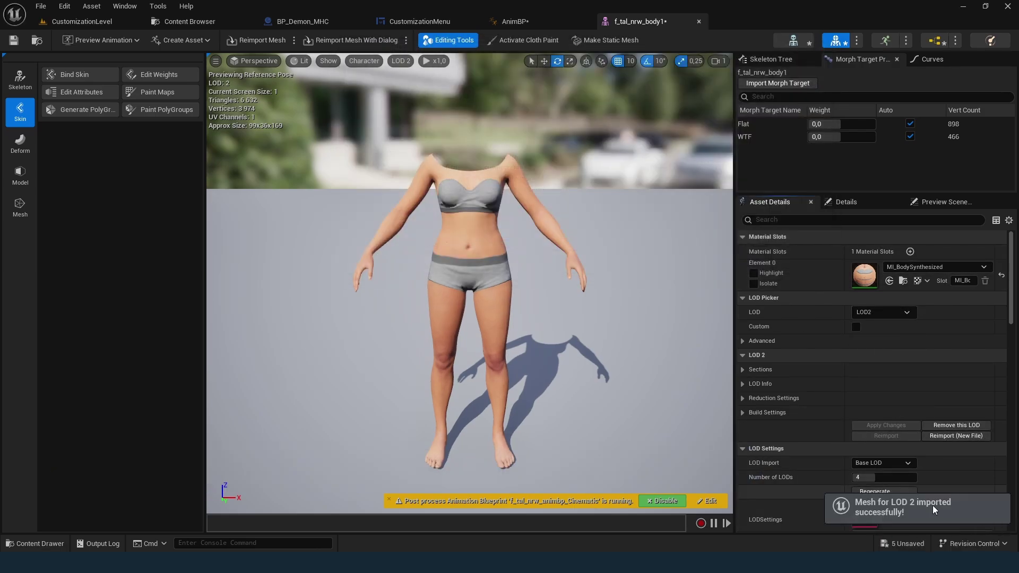
# Reimport LOD 3 of the body mesh from its exported LOD3 FBX file and save the asset.
pyautogui.click(884, 312)
pyautogui.click(884, 374)
pyautogui.click(948, 436)
pyautogui.doubleClick(467, 155)
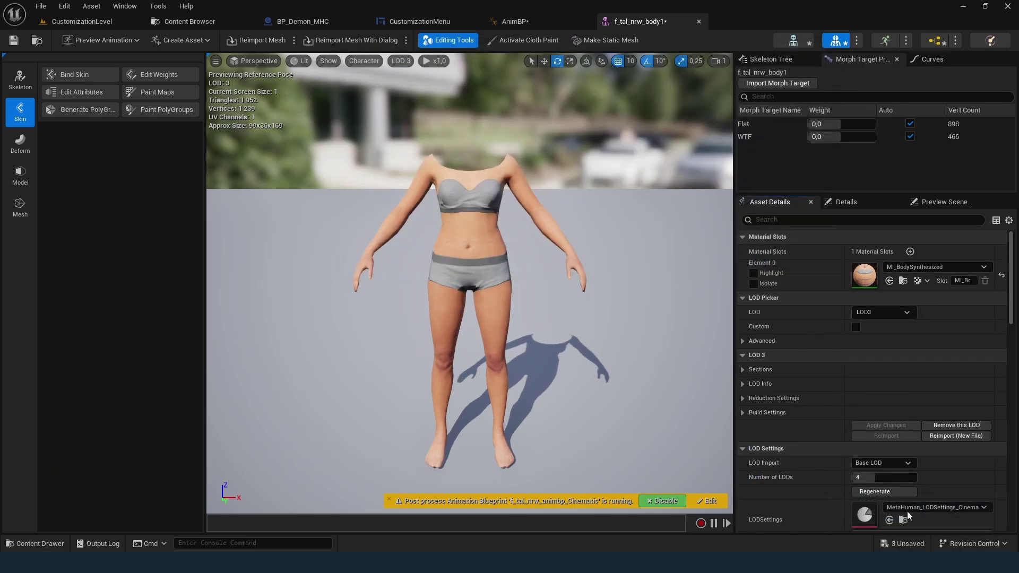
pyautogui.click(13, 46)
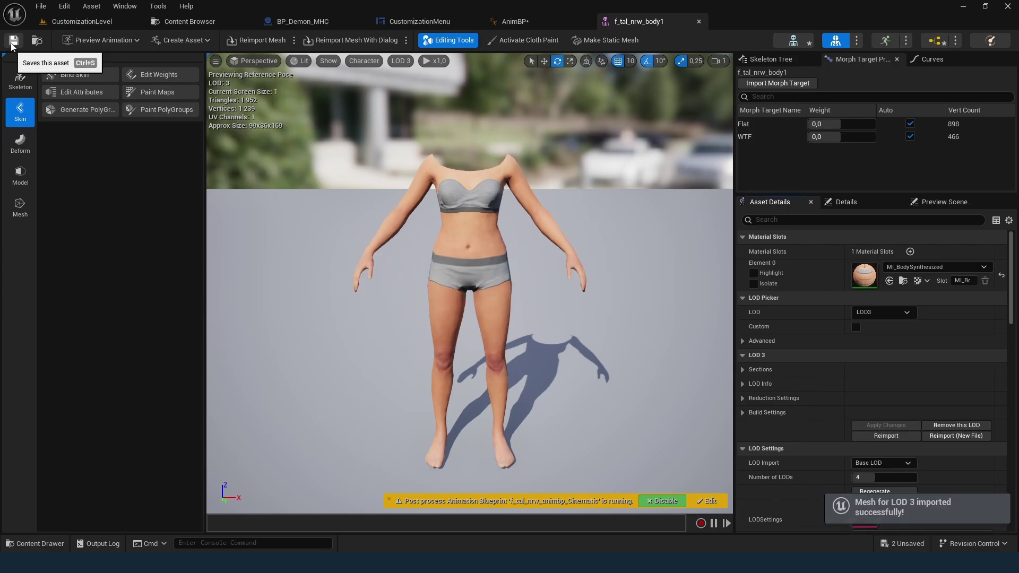
# Rename f_tal_nrw_body1 as my_custom_body and assign it as the Body component's skeletal mesh in BP_Demon_MHC.
pyautogui.click(35, 543)
pyautogui.rightClick(295, 438)
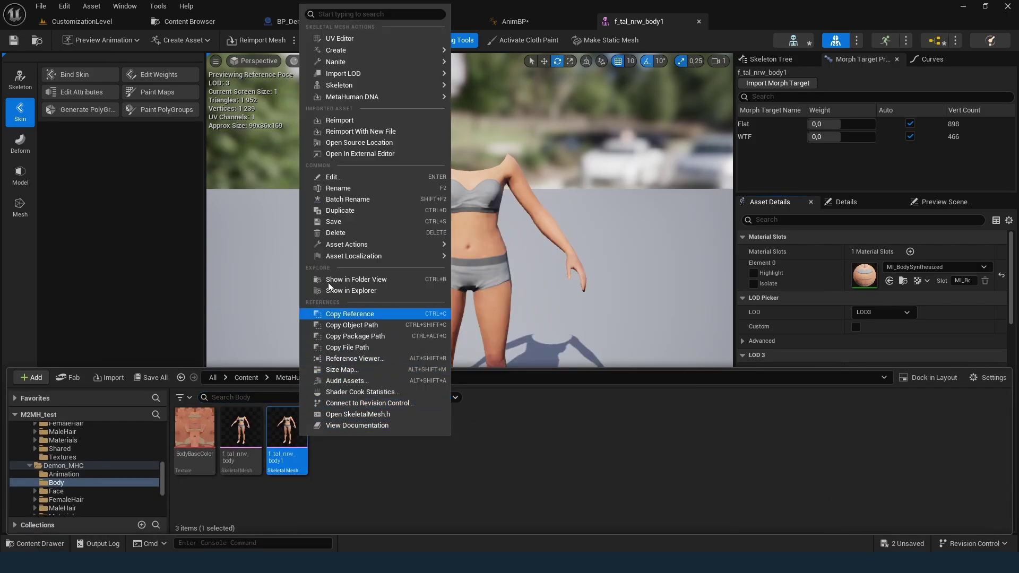
pyautogui.click(338, 188)
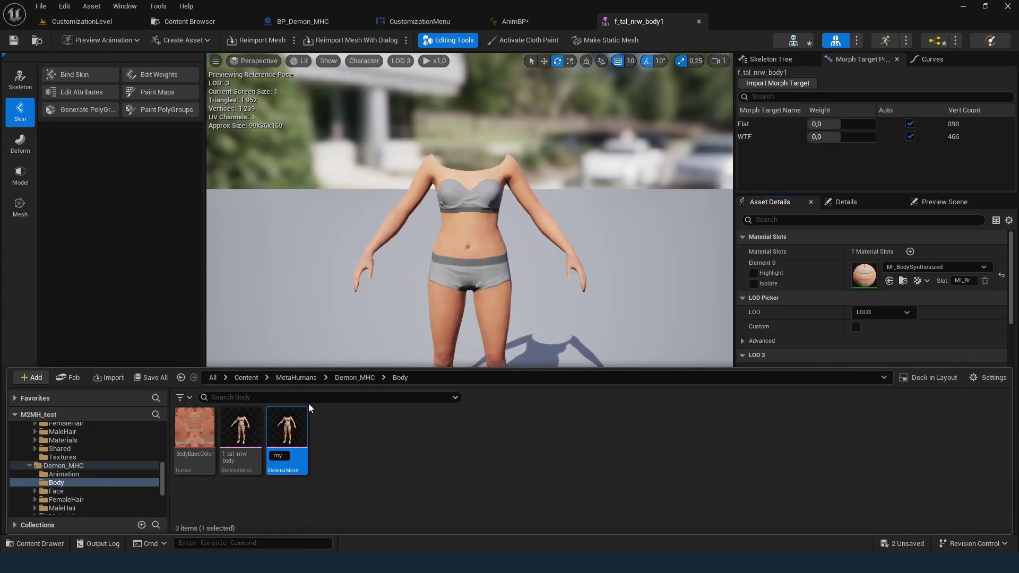
pyautogui.press('Return')
pyautogui.click(324, 27)
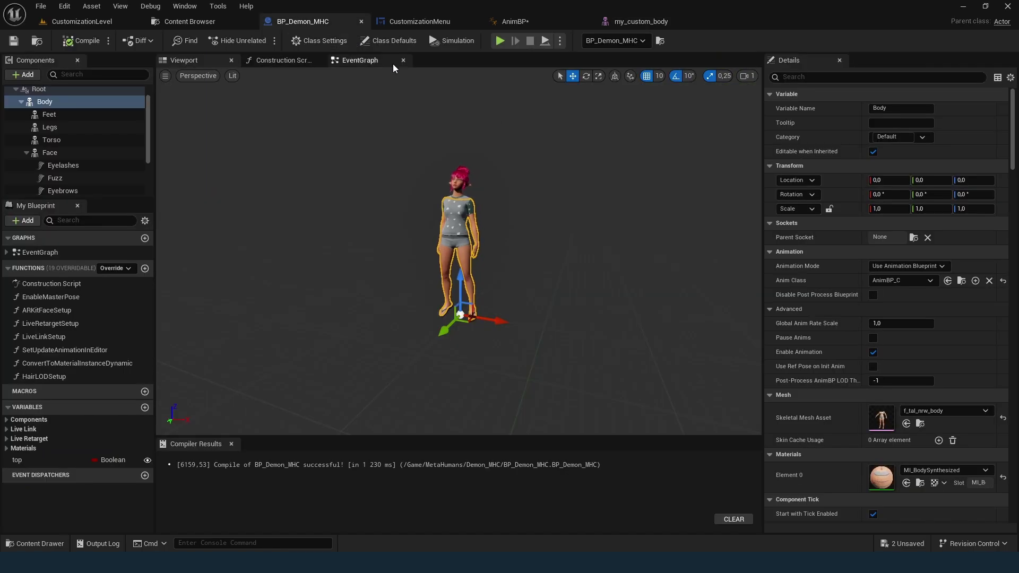
pyautogui.click(906, 425)
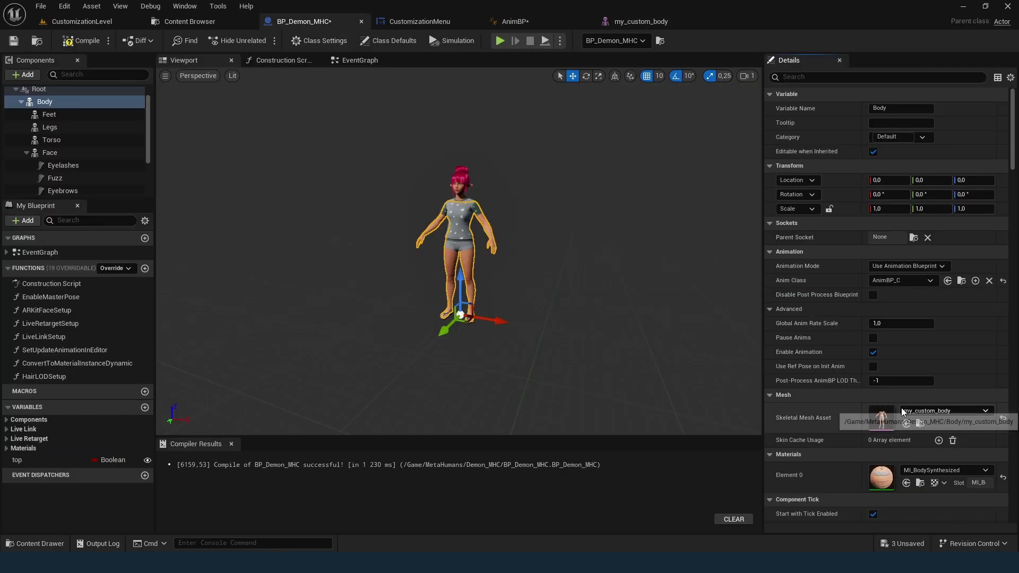
# Locate the Torso component's crewneck skeletal mesh asset and duplicate it as custom_t_shirt.
pyautogui.click(50, 141)
pyautogui.click(920, 423)
pyautogui.rightClick(206, 430)
pyautogui.click(247, 327)
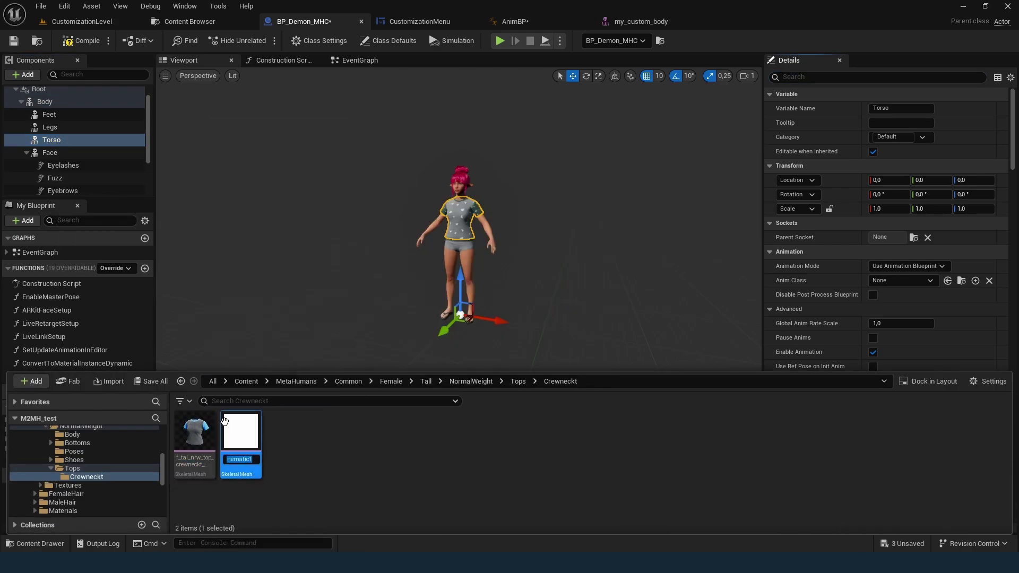
pyautogui.write('my_custom_t_shirt')
pyautogui.press('Return')
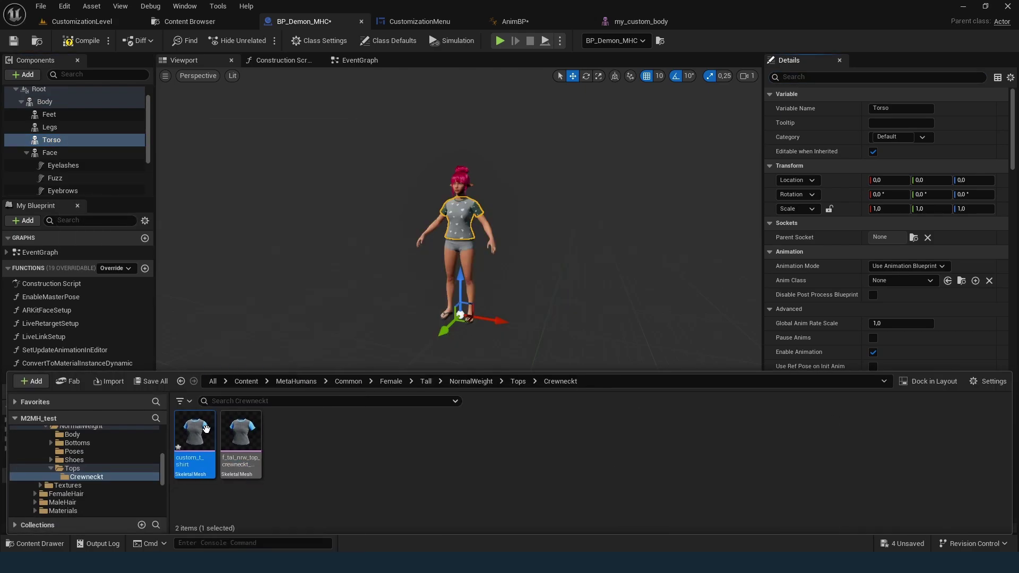
# Open custom_t_shirt and reimport its base mesh with morph targets from the crewneck top FBX in the output folder.
pyautogui.doubleClick(193, 425)
pyautogui.scroll(-10, 902, 372)
pyautogui.click(972, 400)
pyautogui.doubleClick(559, 169)
pyautogui.scroll(-5, 510, 292)
pyautogui.click(534, 479)
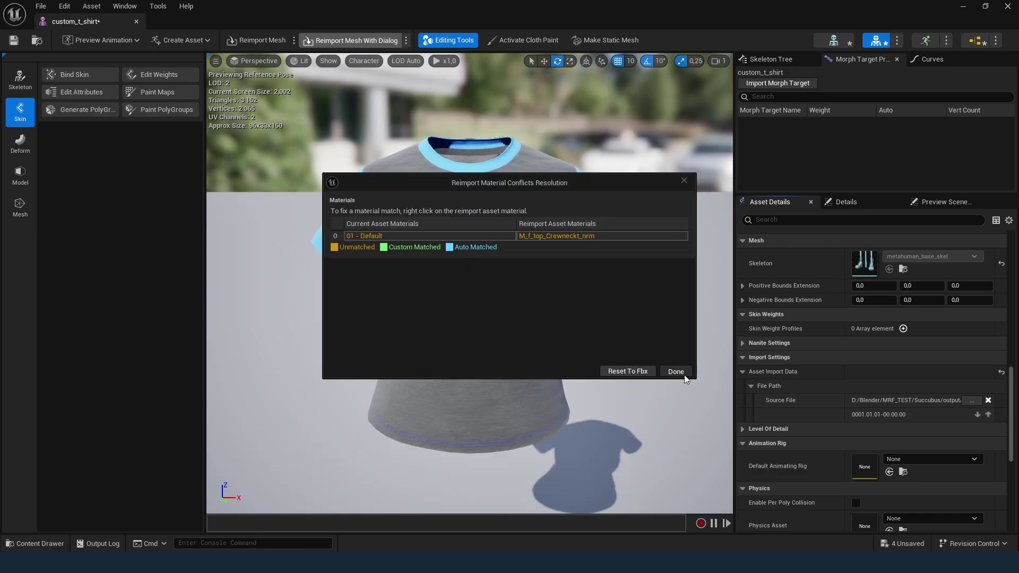
pyautogui.click(684, 374)
# Reimport LOD 1 and LOD 2 of custom_t_shirt from their exported crewneck top FBX files.
pyautogui.click(956, 462)
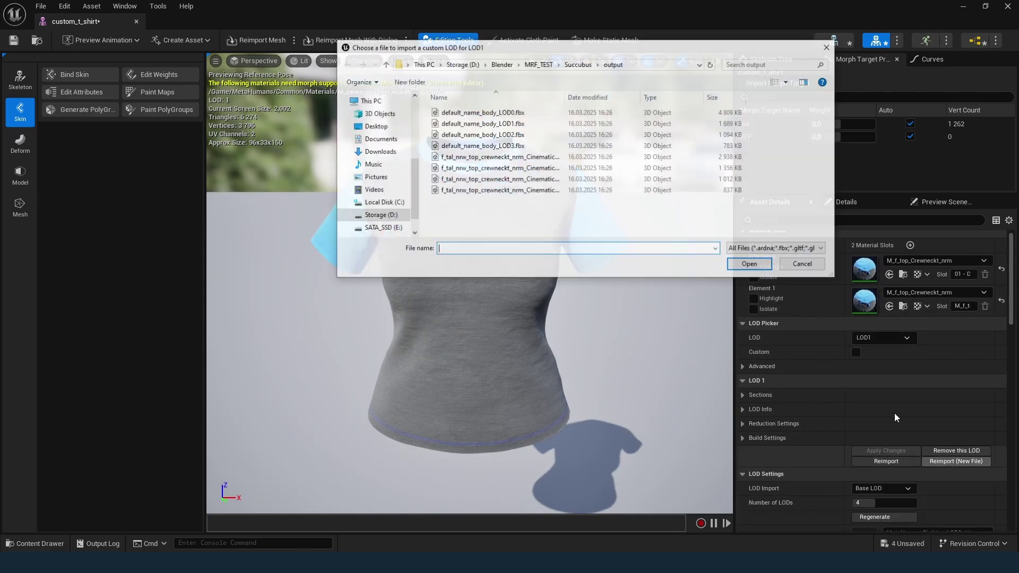
pyautogui.click(883, 338)
pyautogui.click(881, 388)
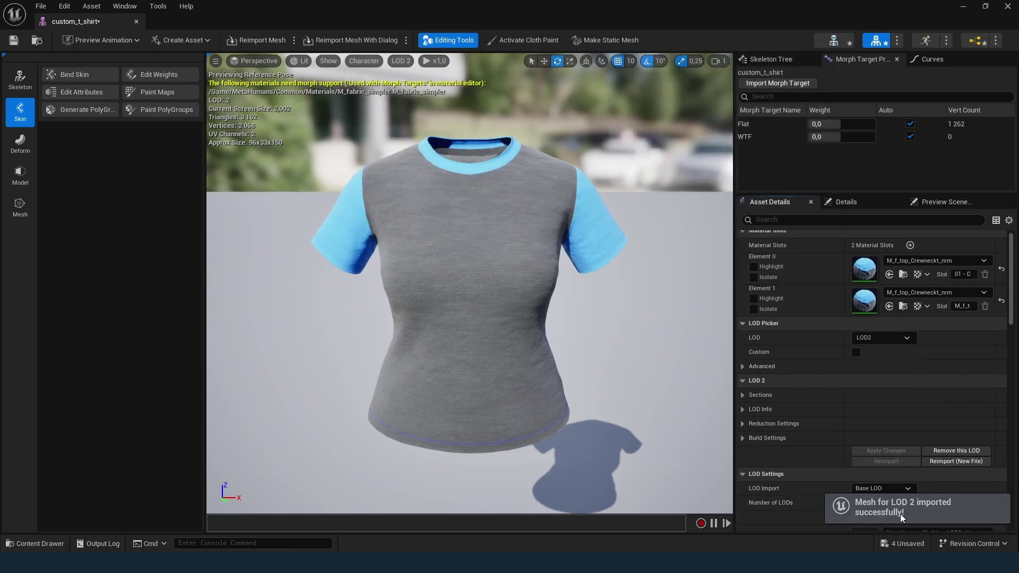
# Reimport LOD 3 of custom_t_shirt from the last crewneck top FBX in the output folder and save the asset.
pyautogui.click(884, 338)
pyautogui.click(882, 400)
pyautogui.click(949, 462)
pyautogui.click(510, 191)
pyautogui.click(749, 264)
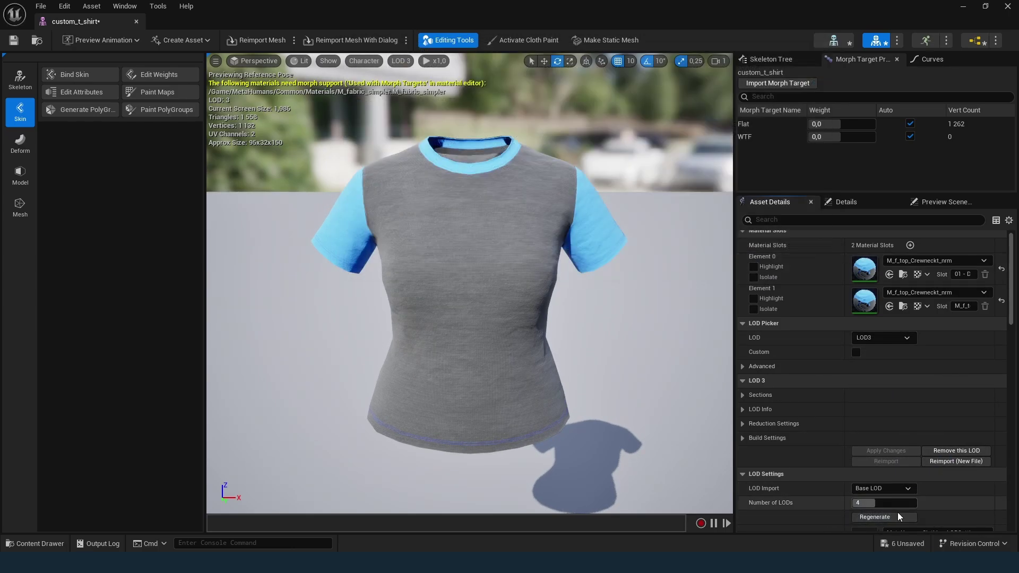
pyautogui.click(13, 39)
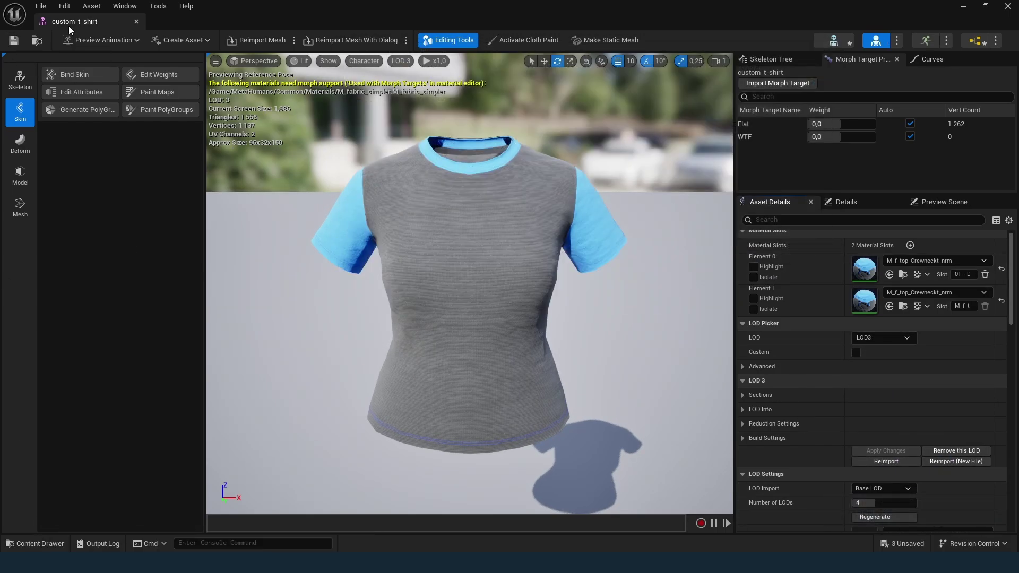
# Assign custom_t_shirt as the Torso component's skeletal mesh in BP_Demon_MHC and choose the matching heart-patterned top material.
pyautogui.moveTo(69, 23); pyautogui.dragTo(396, 22)
pyautogui.click(295, 21)
pyautogui.click(40, 543)
pyautogui.moveTo(202, 436); pyautogui.dragTo(927, 413)
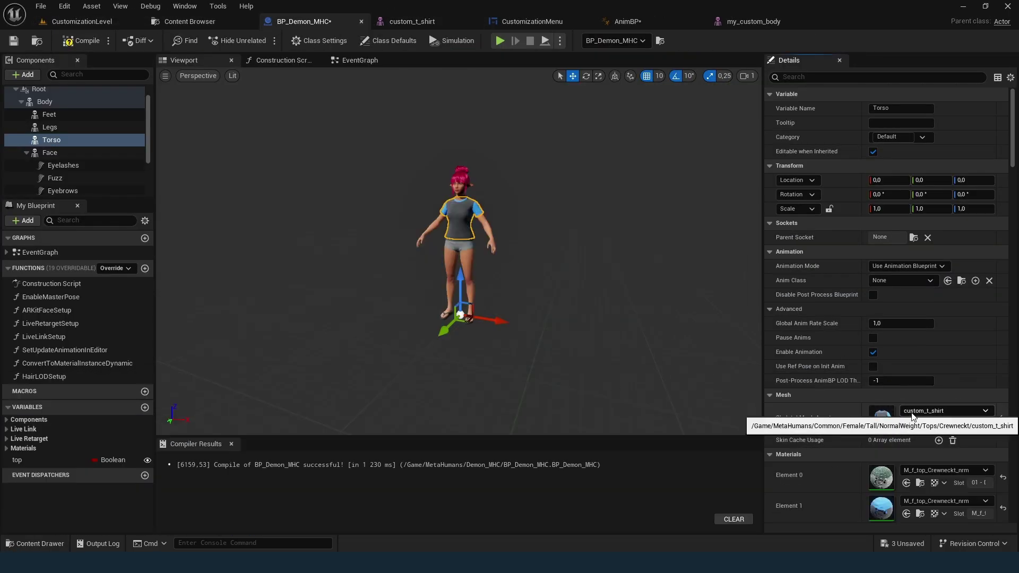
pyautogui.click(914, 413)
pyautogui.write('top')
pyautogui.click(944, 420)
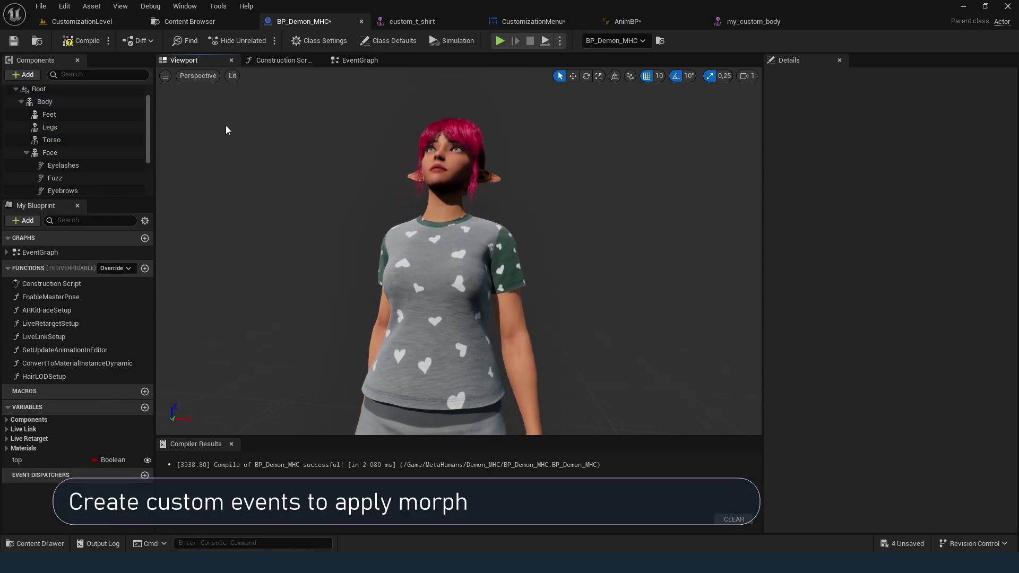
# Add a custom event named TweakFlatness below the Toggle Top group in BP_Demon_MHC's event graph.
pyautogui.click(361, 60)
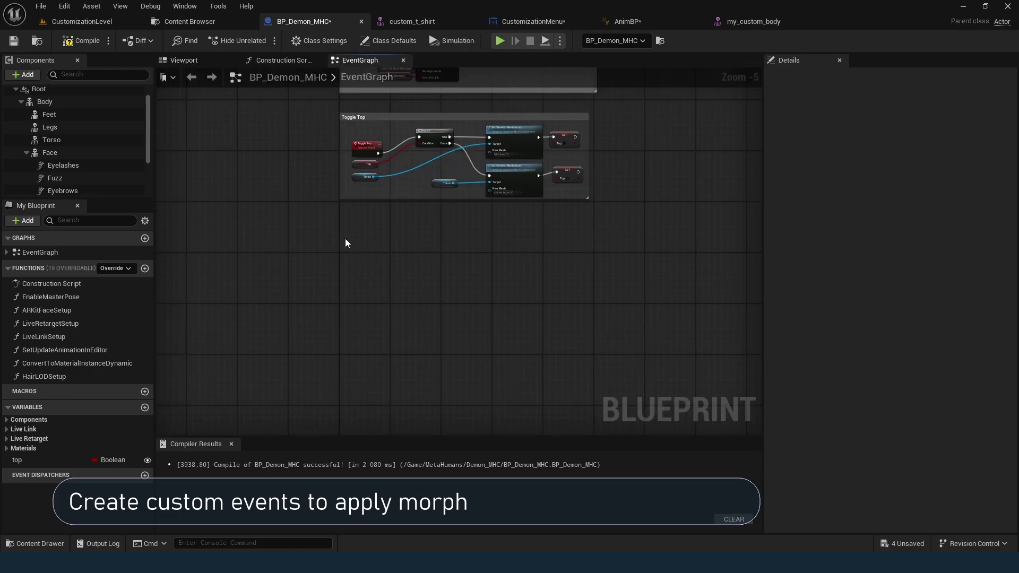
pyautogui.scroll(3, 348, 250)
pyautogui.rightClick(359, 226)
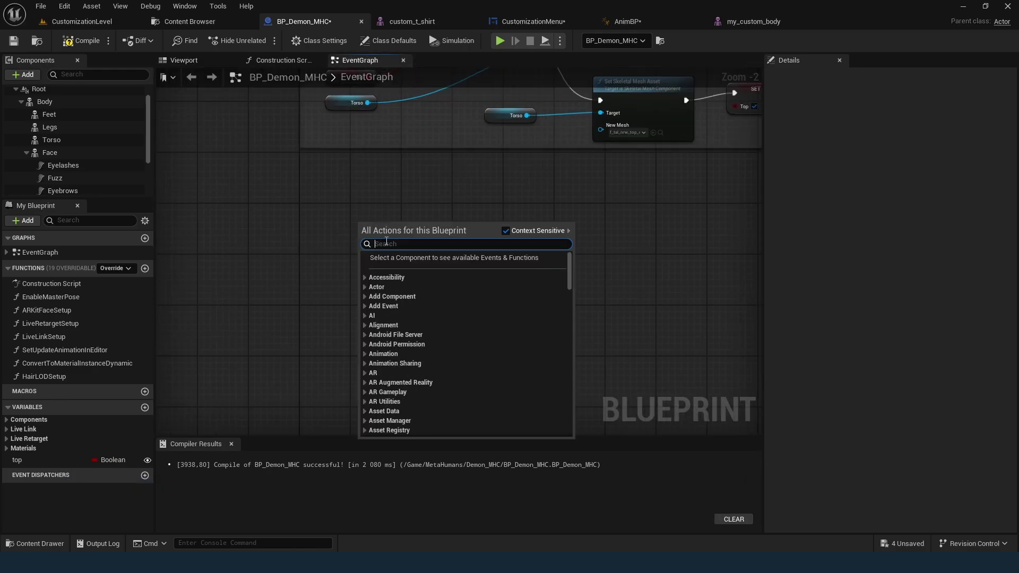
pyautogui.write('Custom')
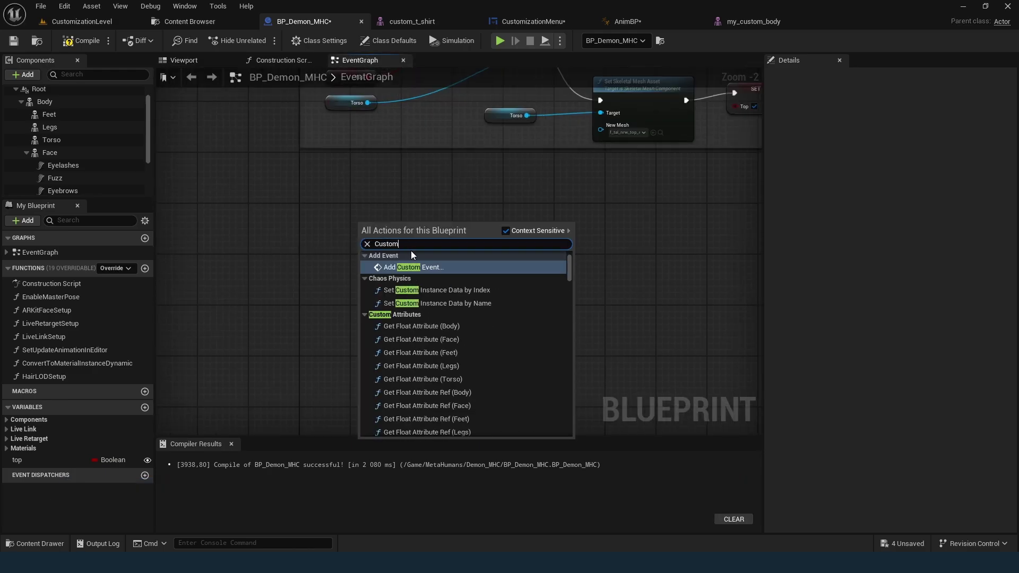
pyautogui.click(418, 267)
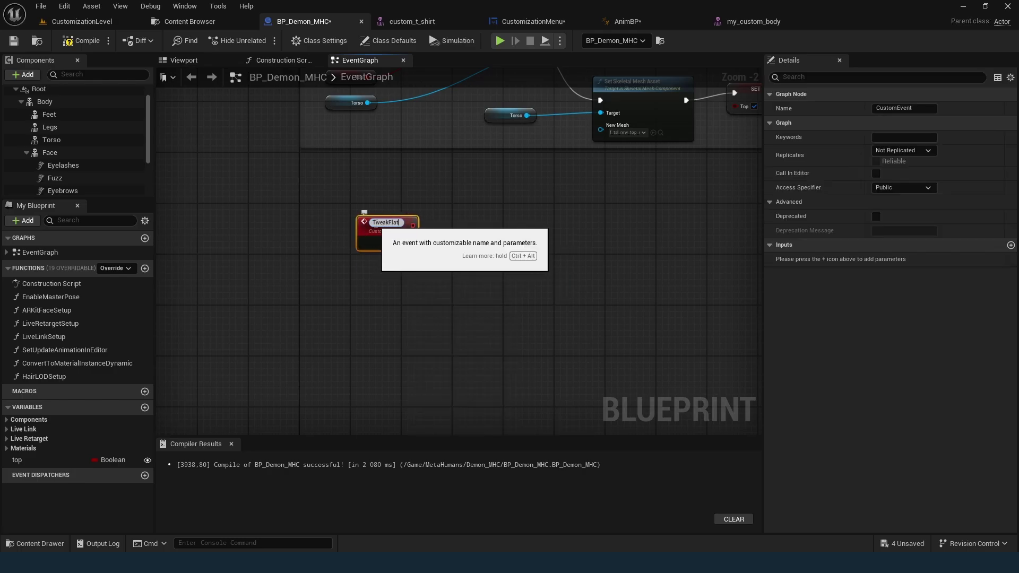
pyautogui.press('Return')
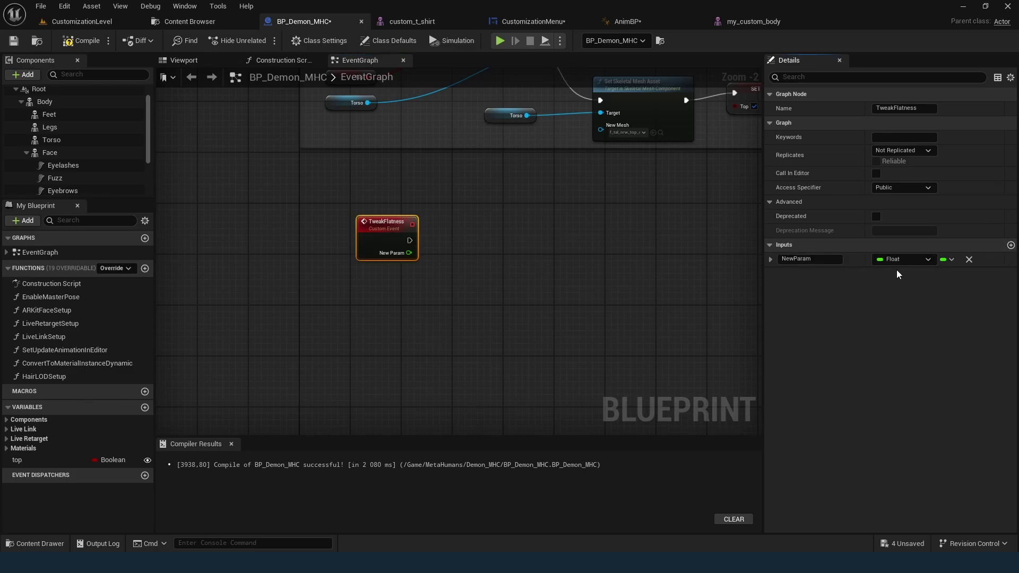
# Give the TweakFlatness event a Float input named NewValue.
pyautogui.click(928, 259)
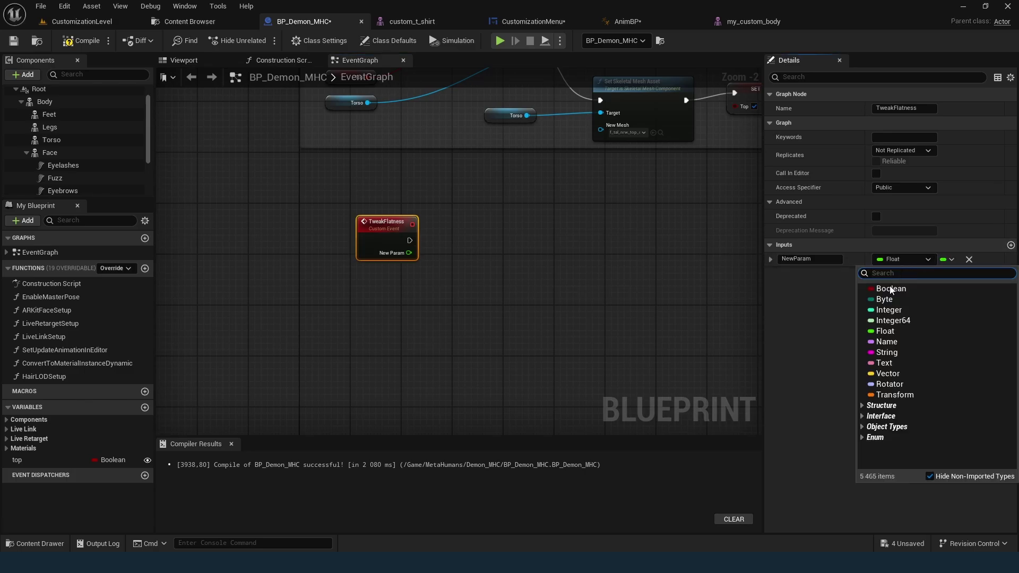
pyautogui.click(885, 331)
pyautogui.click(798, 260)
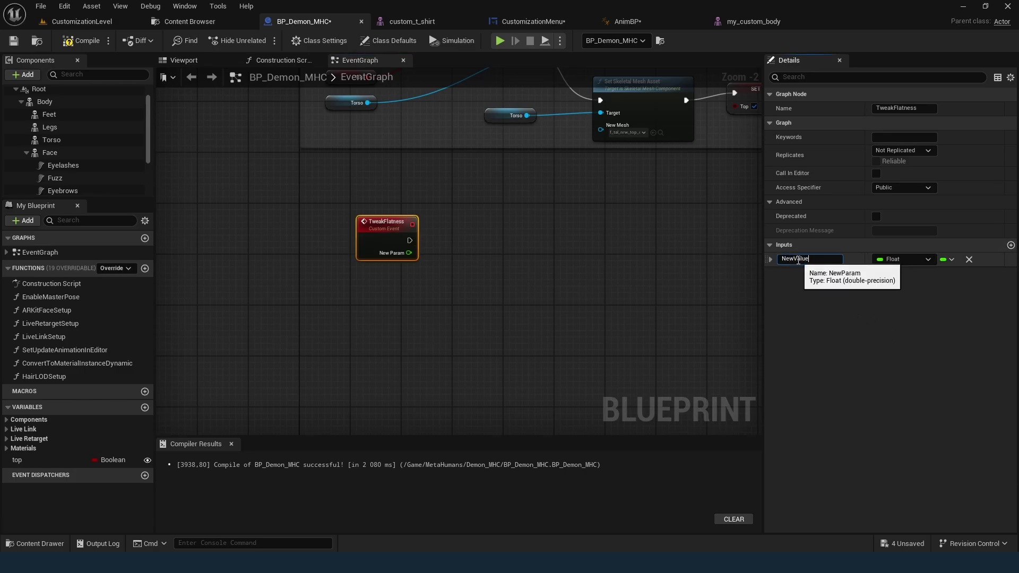
pyautogui.press('Return')
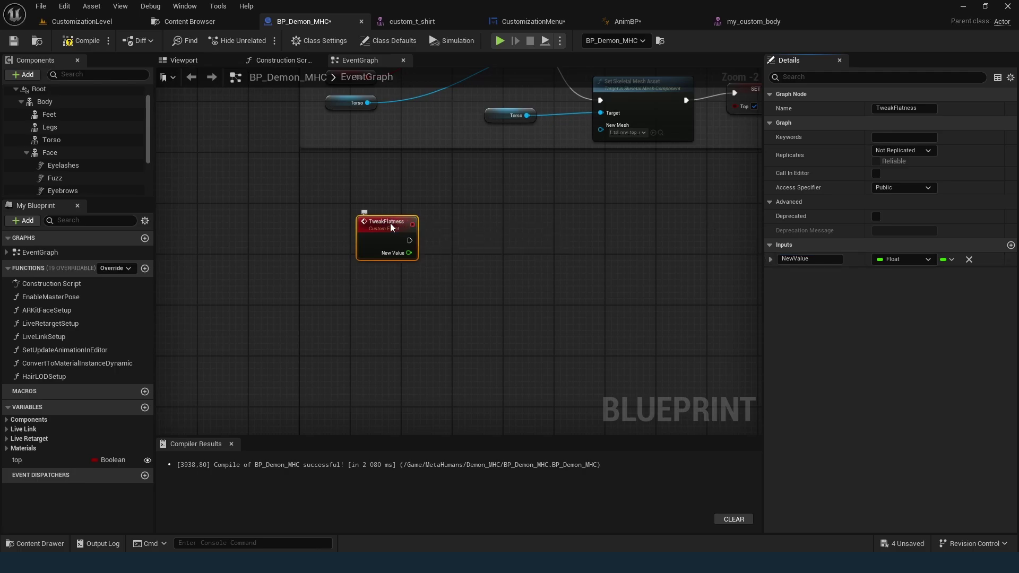
# Add a Set Morph Target (Body) node after TweakFlatness and feed its Value from New Value.
pyautogui.moveTo(391, 225); pyautogui.dragTo(489, 242)
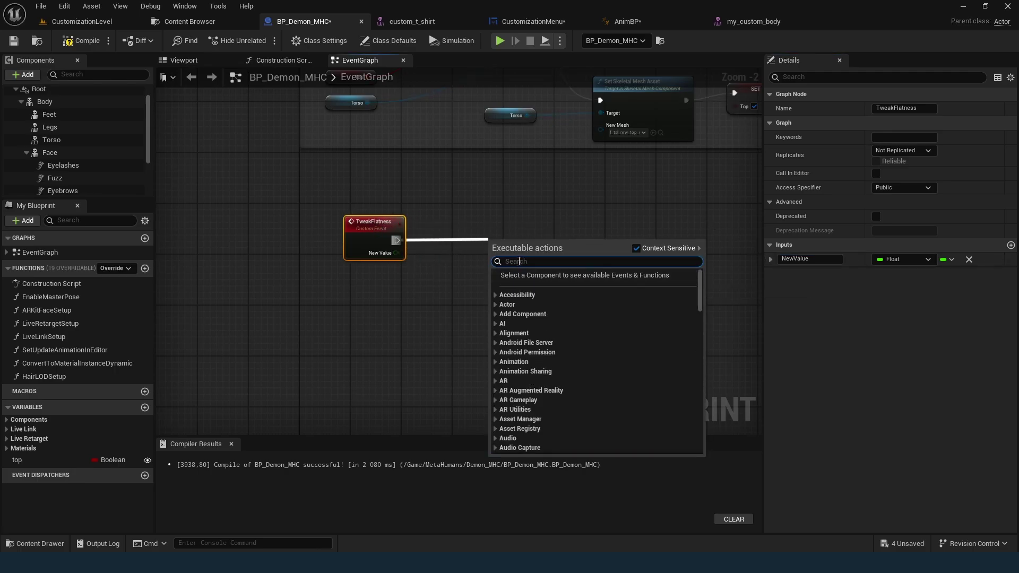
pyautogui.write('set morph')
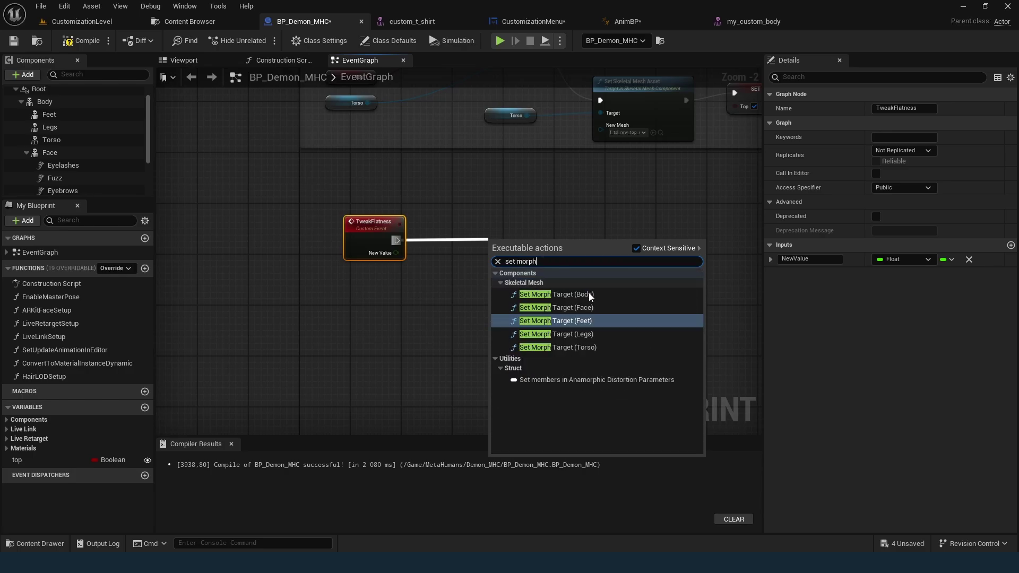
pyautogui.click(590, 295)
pyautogui.moveTo(538, 244); pyautogui.dragTo(543, 227)
pyautogui.moveTo(429, 222); pyautogui.dragTo(492, 285)
pyautogui.moveTo(573, 256); pyautogui.dragTo(504, 248, button='right')
# Chain a Set Morph Target (Torso) node after the Body one and arrange its Torso reference beside it.
pyautogui.moveTo(508, 233); pyautogui.dragTo(588, 228)
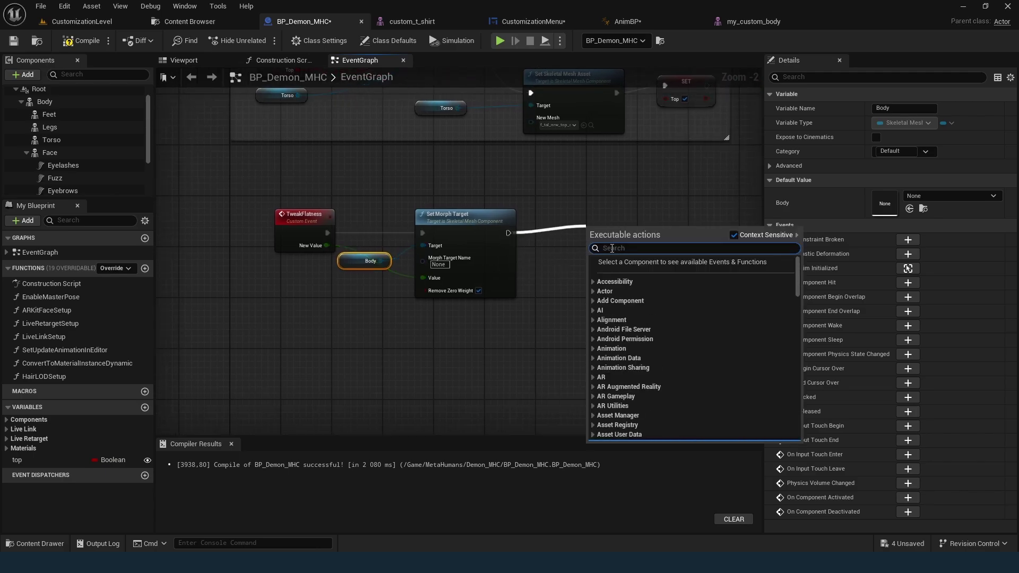
pyautogui.write('set morph')
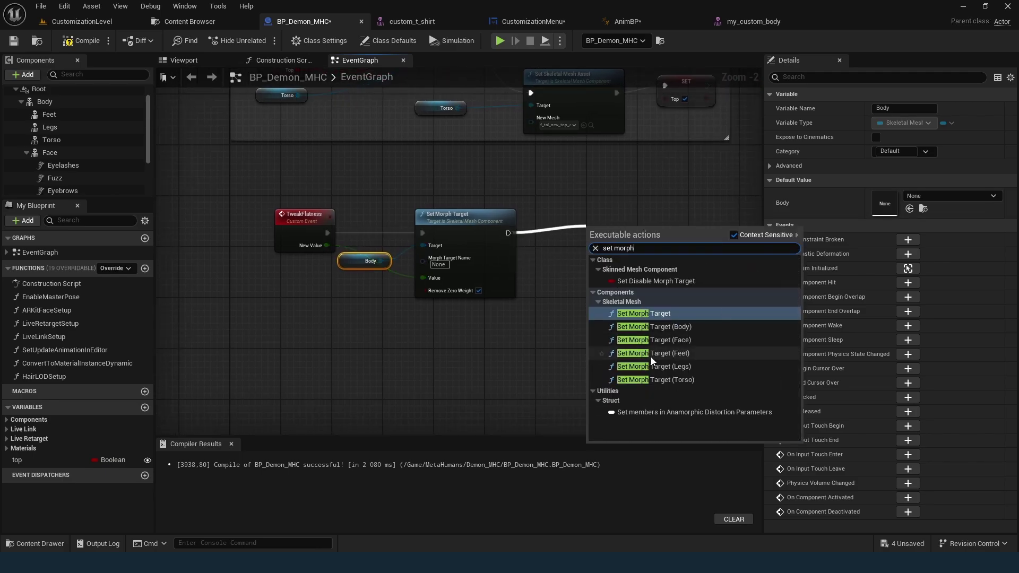
pyautogui.click(670, 379)
pyautogui.moveTo(624, 231); pyautogui.dragTo(638, 219)
pyautogui.moveTo(527, 211); pyautogui.dragTo(540, 269)
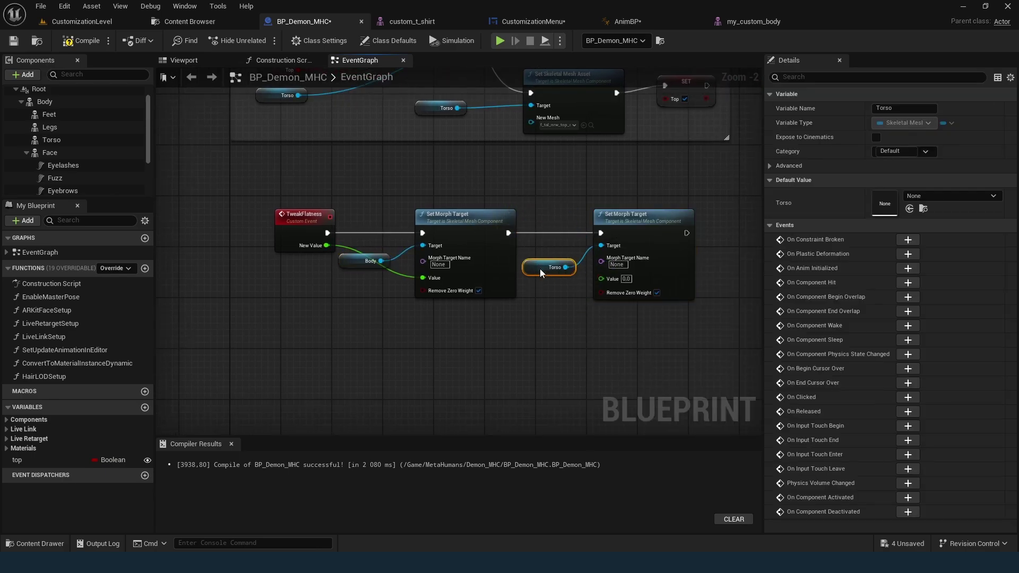
# Connect New Value to the Torso morph node's Value and route the wire below the nodes with two reroute points.
pyautogui.moveTo(327, 246); pyautogui.dragTo(601, 278)
pyautogui.doubleClick(365, 246)
pyautogui.moveTo(365, 245); pyautogui.dragTo(381, 314)
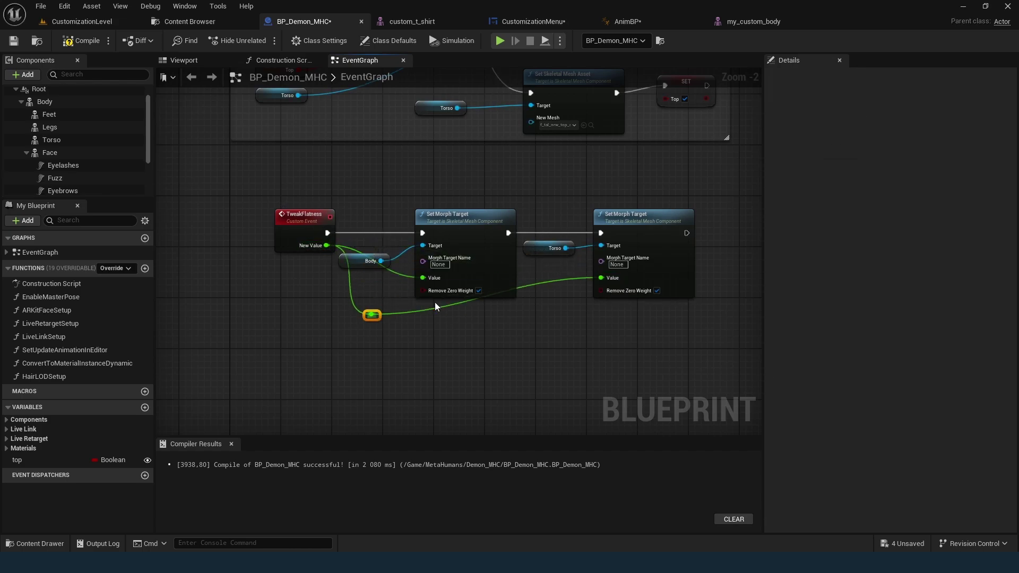
pyautogui.doubleClick(569, 277)
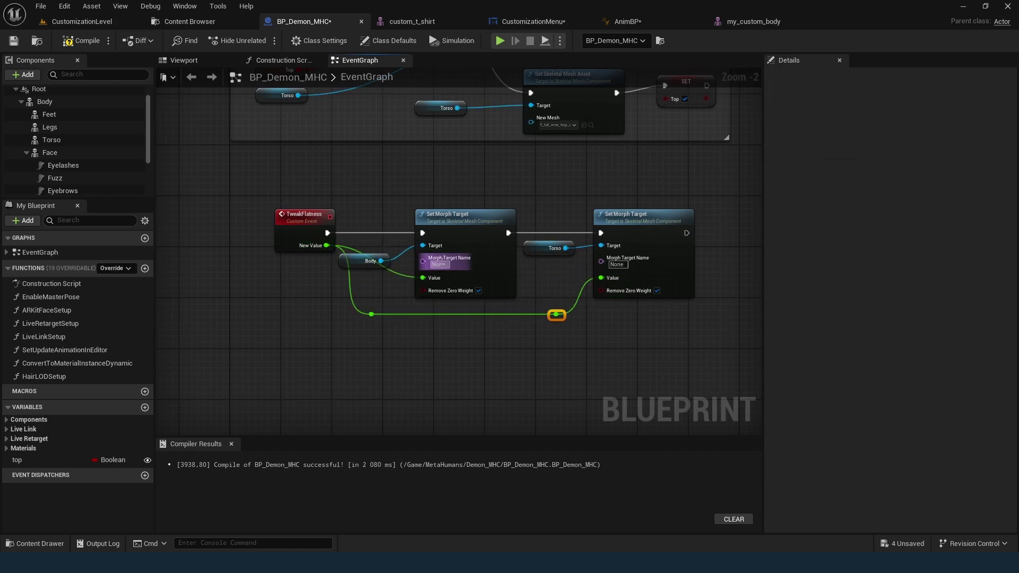
# Copy the Flat morph target name from custom_t_shirt and use it as Morph Target Name in both Set Morph Target nodes.
pyautogui.click(412, 21)
pyautogui.rightClick(754, 124)
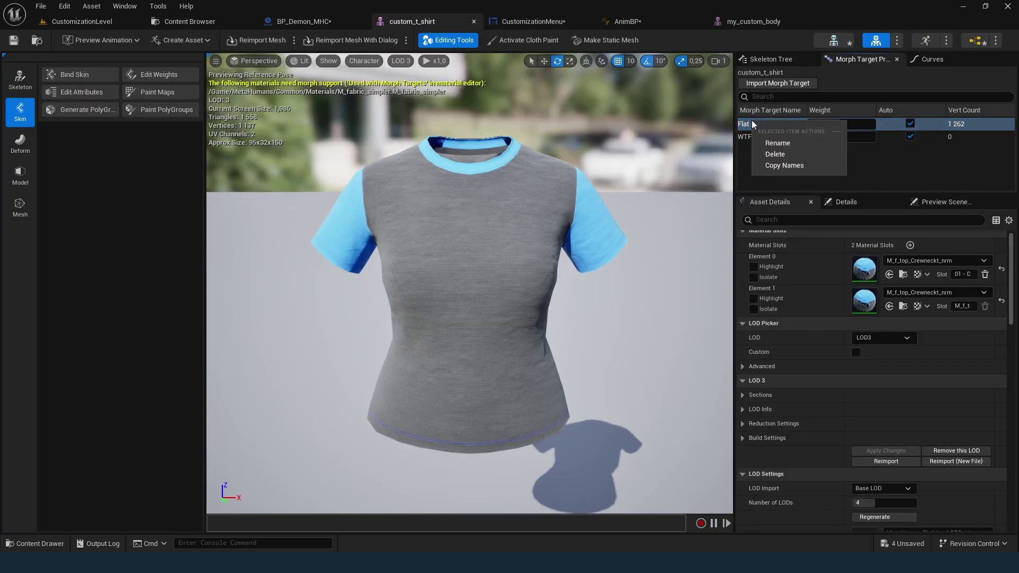
pyautogui.click(795, 168)
pyautogui.click(301, 21)
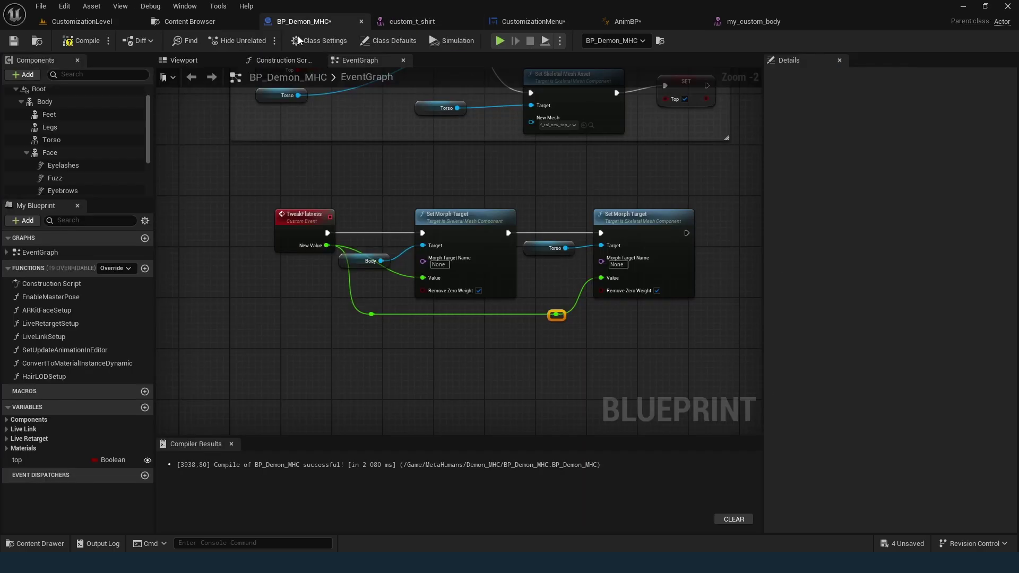
pyautogui.click(439, 264)
pyautogui.hotkey('ctrl', 'v')
pyautogui.click(620, 265)
pyautogui.hotkey('ctrl', 'v')
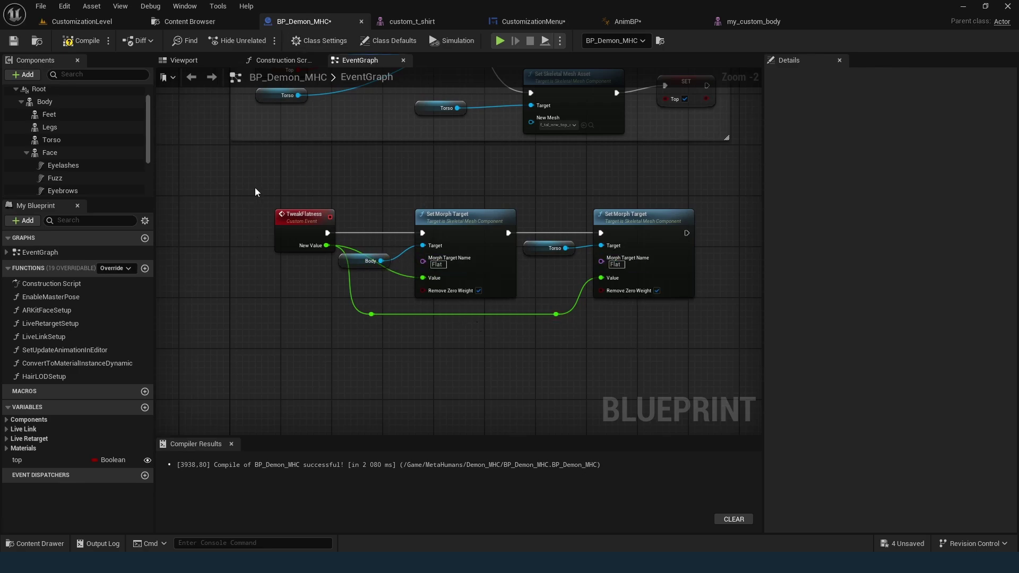
# Wrap the TweakFlatness nodes in a comment titled "Tweak Flatness Morph".
pyautogui.moveTo(250, 184); pyautogui.dragTo(706, 361)
pyautogui.press('c')
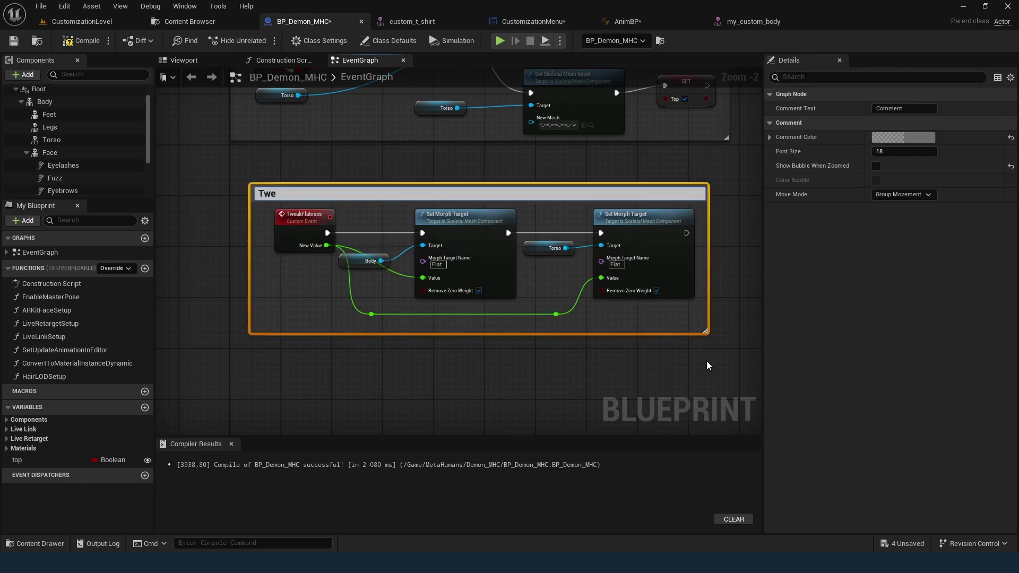
pyautogui.write('Tweak Flatness Morph')
pyautogui.click(364, 382)
# Add a custom event named TweakMorphByName below the Tweak Flatness Morph comment.
pyautogui.moveTo(466, 314); pyautogui.dragTo(439, 298, button='right')
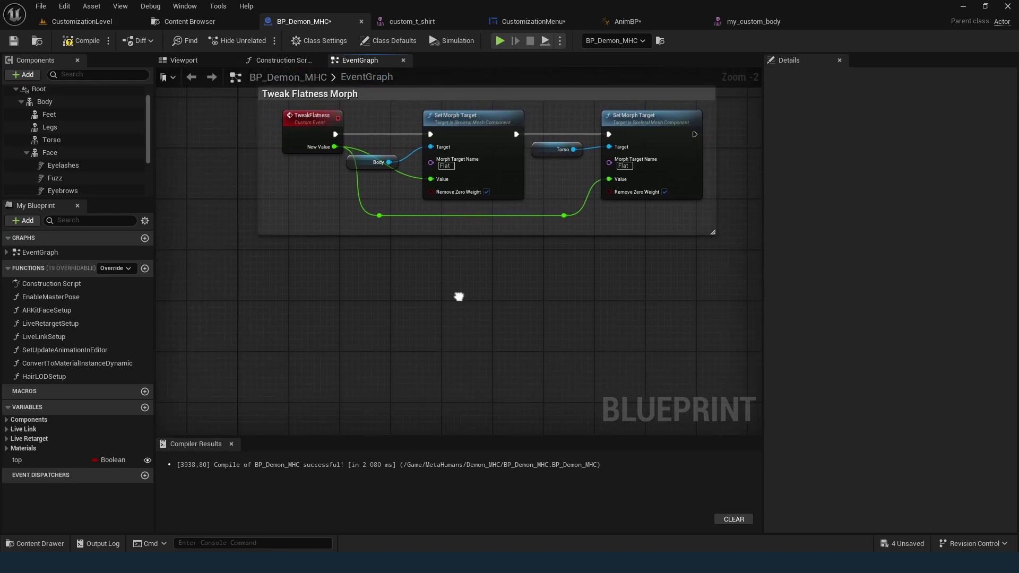
pyautogui.rightClick(296, 303)
pyautogui.write('custom')
pyautogui.press('Return')
pyautogui.write('Tweak')
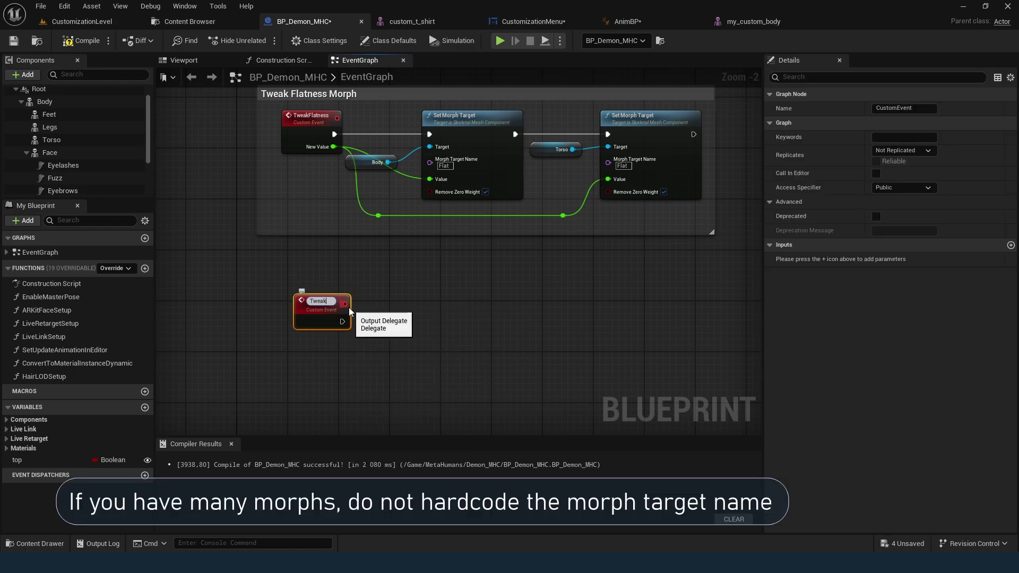
pyautogui.write('MorphByName')
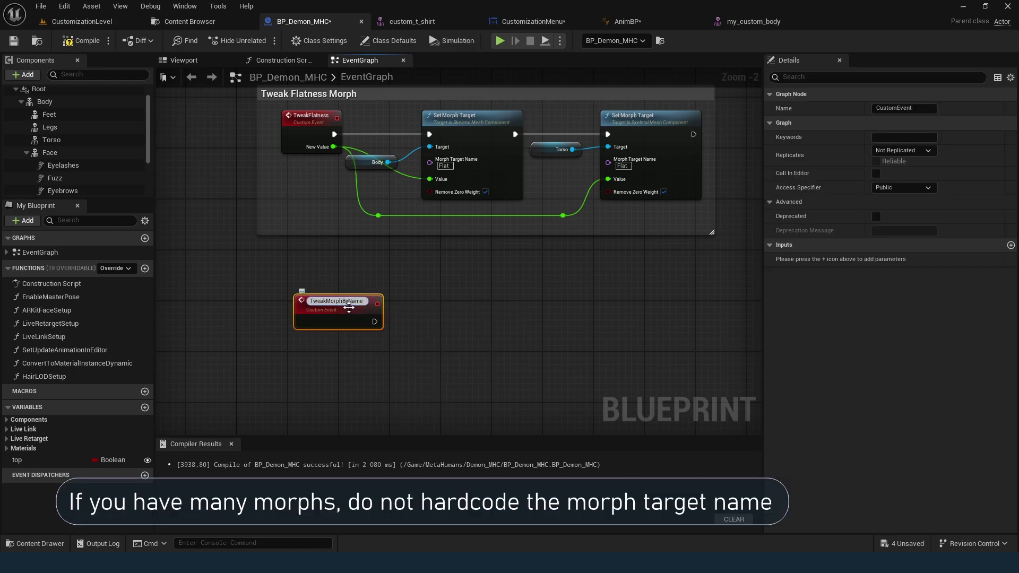
pyautogui.press('Return')
pyautogui.moveTo(338, 303); pyautogui.dragTo(319, 310)
# Give the TweakMorphByName event a Float input NewValue and a Name input MorphTargetName.
pyautogui.click(1011, 245)
pyautogui.click(795, 260)
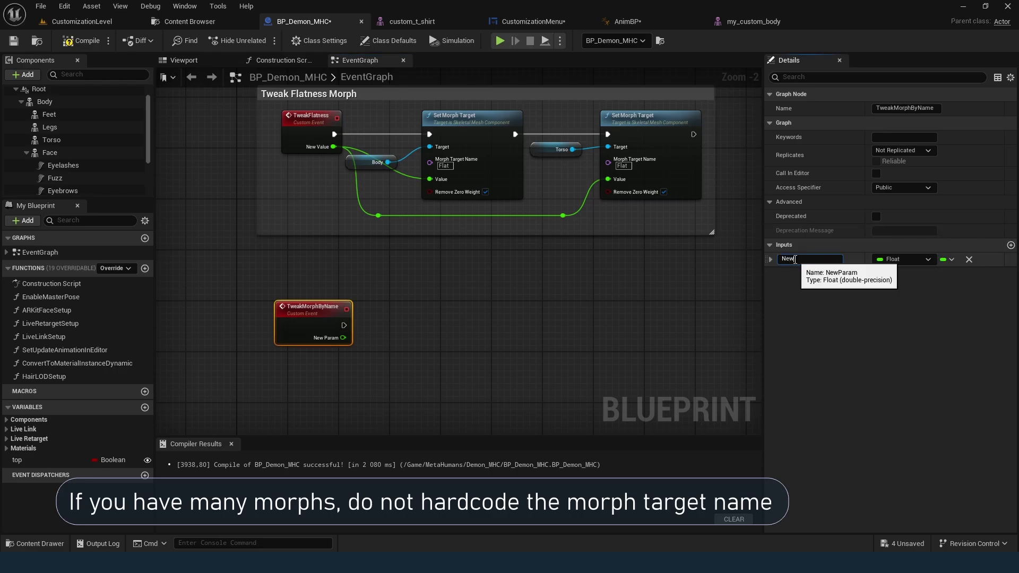
pyautogui.write('NewValue')
pyautogui.press('Return')
pyautogui.click(1011, 245)
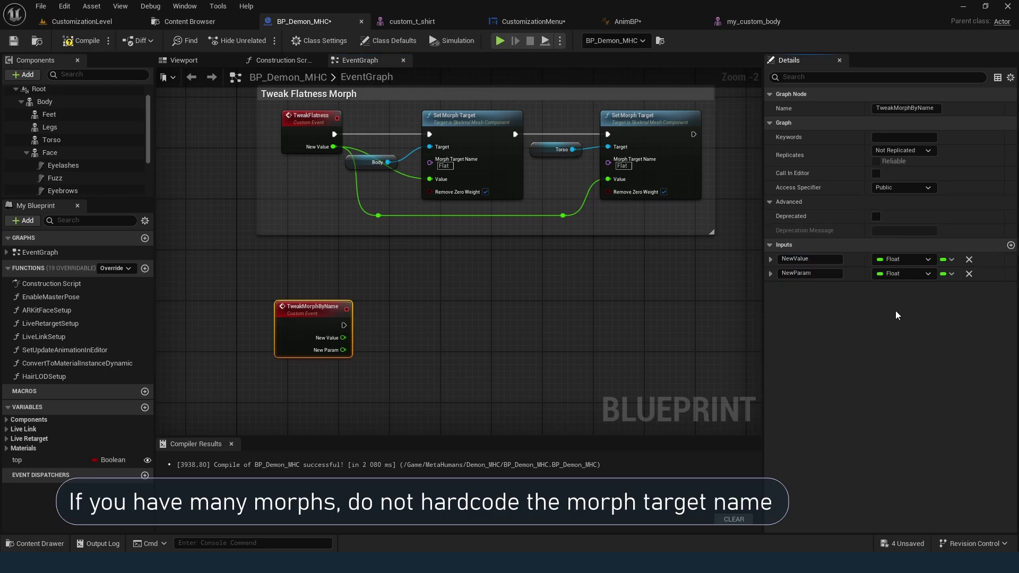
pyautogui.click(902, 273)
pyautogui.click(896, 361)
pyautogui.click(798, 274)
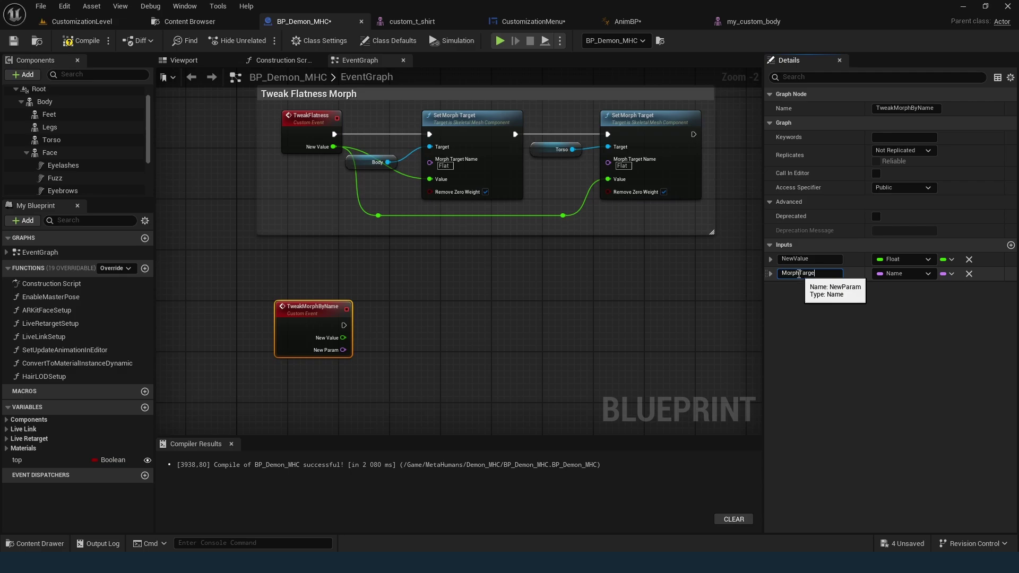
pyautogui.write('MorphTargetName')
pyautogui.press('Return')
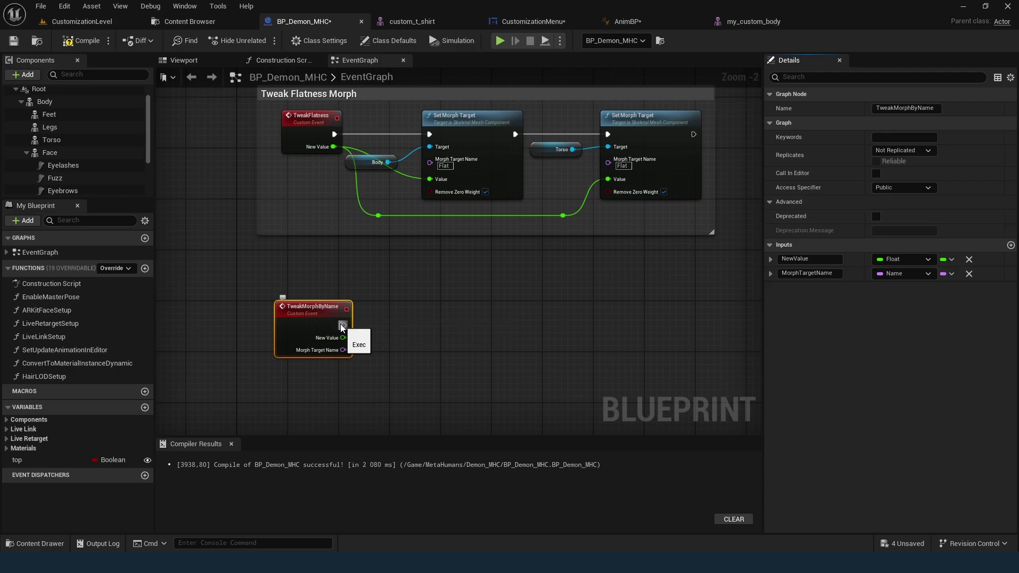
# Add a Set Morph Target (Body) node after TweakMorphByName and connect Morph Target Name and New Value to it.
pyautogui.moveTo(344, 325); pyautogui.dragTo(409, 325)
pyautogui.write('set morph')
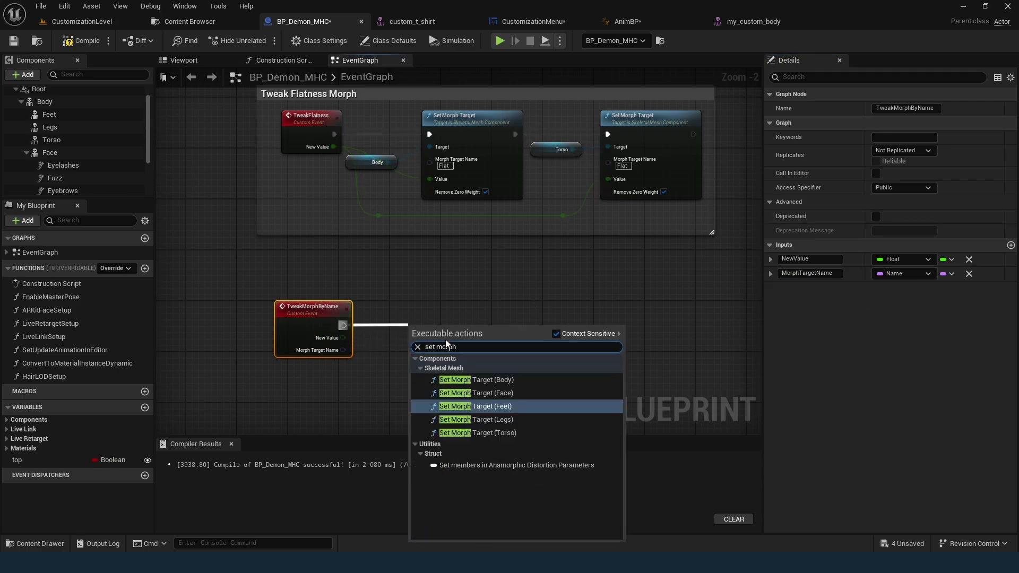
pyautogui.click(479, 380)
pyautogui.moveTo(473, 329); pyautogui.dragTo(518, 311)
pyautogui.click(355, 291)
pyautogui.moveTo(375, 294); pyautogui.dragTo(458, 354)
pyautogui.moveTo(345, 339); pyautogui.dragTo(461, 366)
pyautogui.moveTo(386, 347); pyautogui.dragTo(386, 302)
# Wrap the TweakMorphByName nodes in a comment titled "Tweak any body morph target by name", reposition it and save the Blueprint.
pyautogui.moveTo(226, 280); pyautogui.dragTo(568, 400)
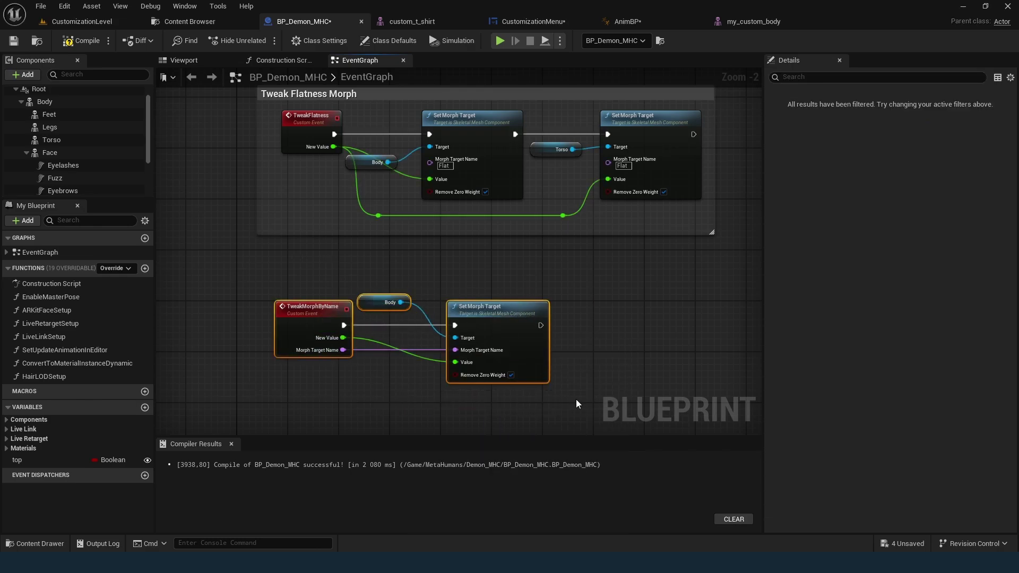
pyautogui.press('c')
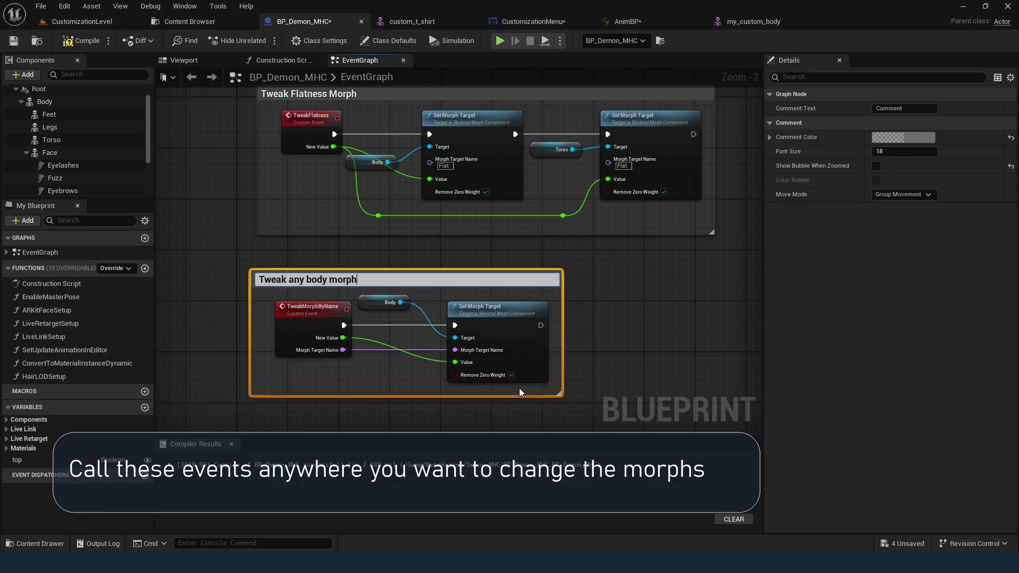
pyautogui.write('Tweak any body morph target by name')
pyautogui.press('Return')
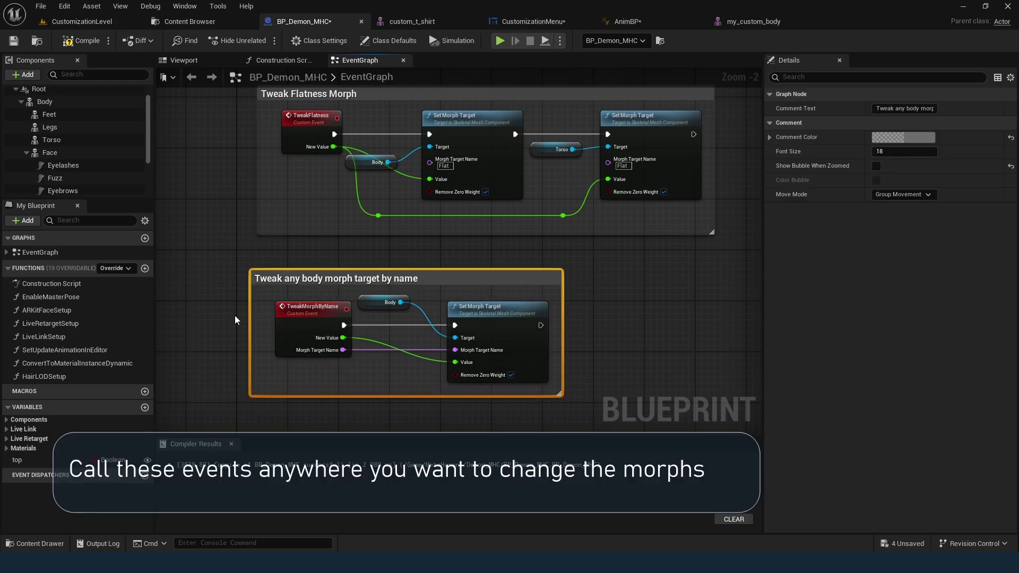
pyautogui.moveTo(451, 283); pyautogui.dragTo(522, 277)
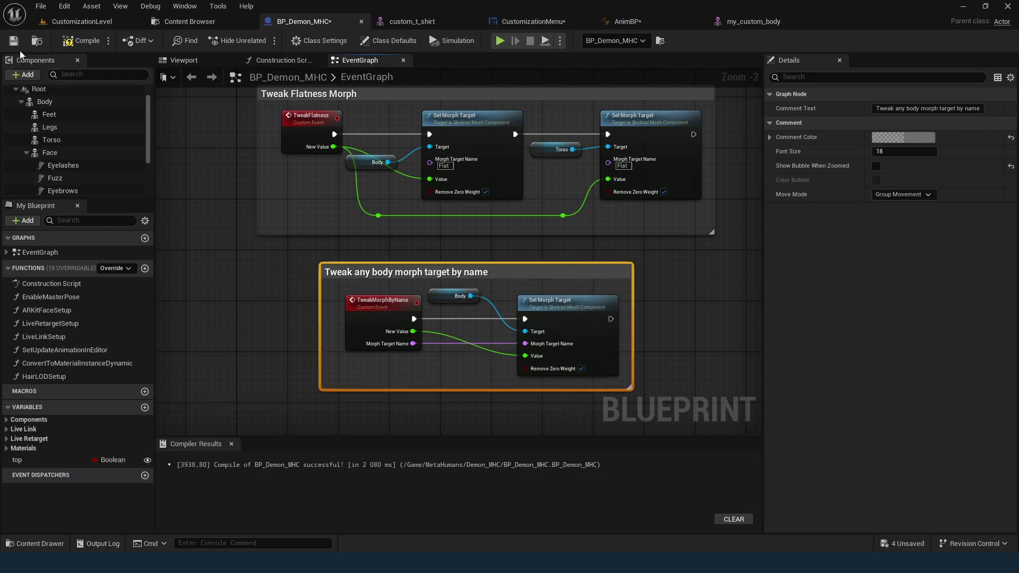
pyautogui.hotkey('ctrl', 's')
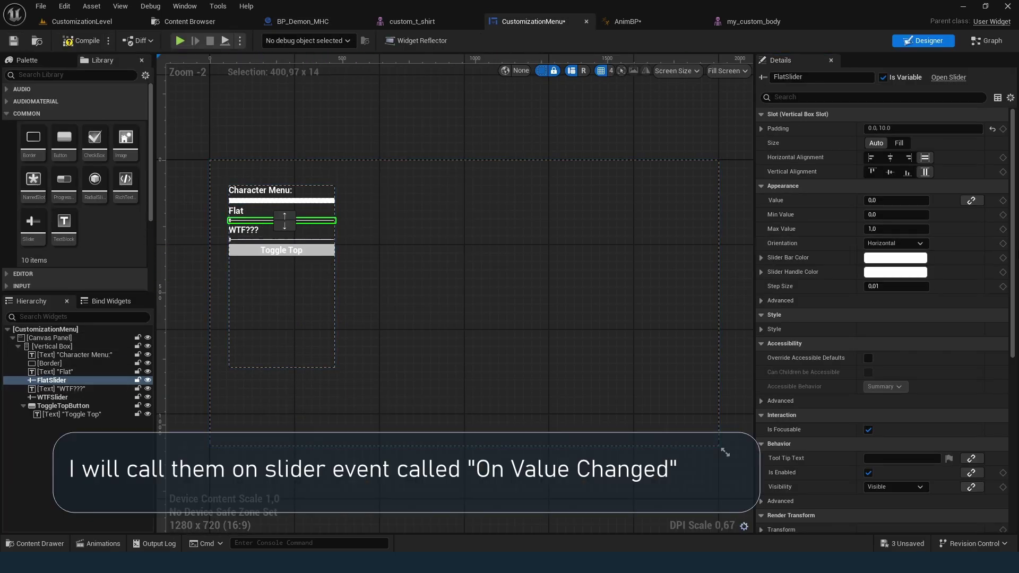
# Add an On Value Changed event for FlatSlider in the CustomizationMenu widget and place it below the Toggle Top Click group.
pyautogui.scroll(-6, 925, 440)
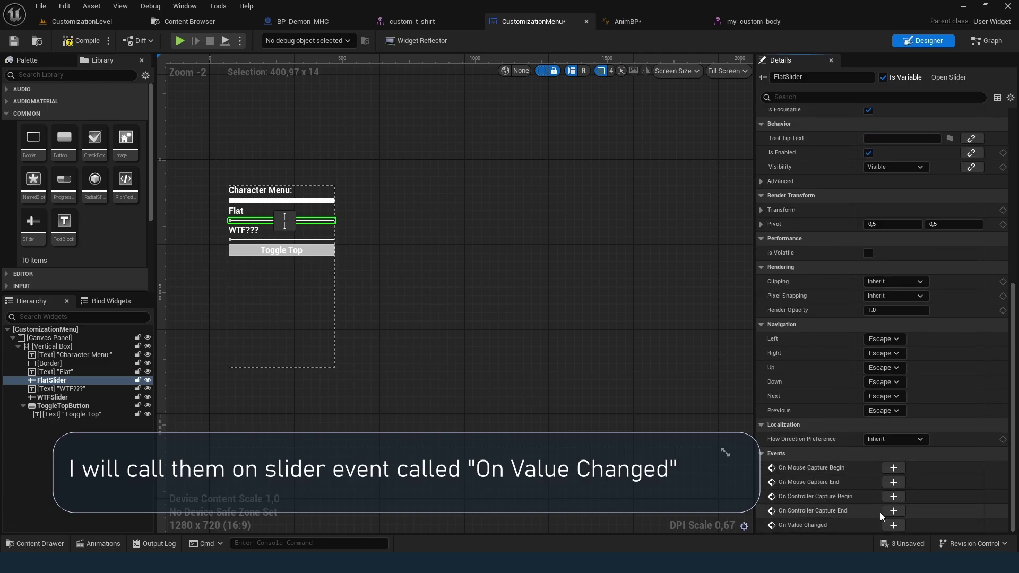
pyautogui.click(887, 527)
pyautogui.moveTo(612, 287); pyautogui.dragTo(629, 340)
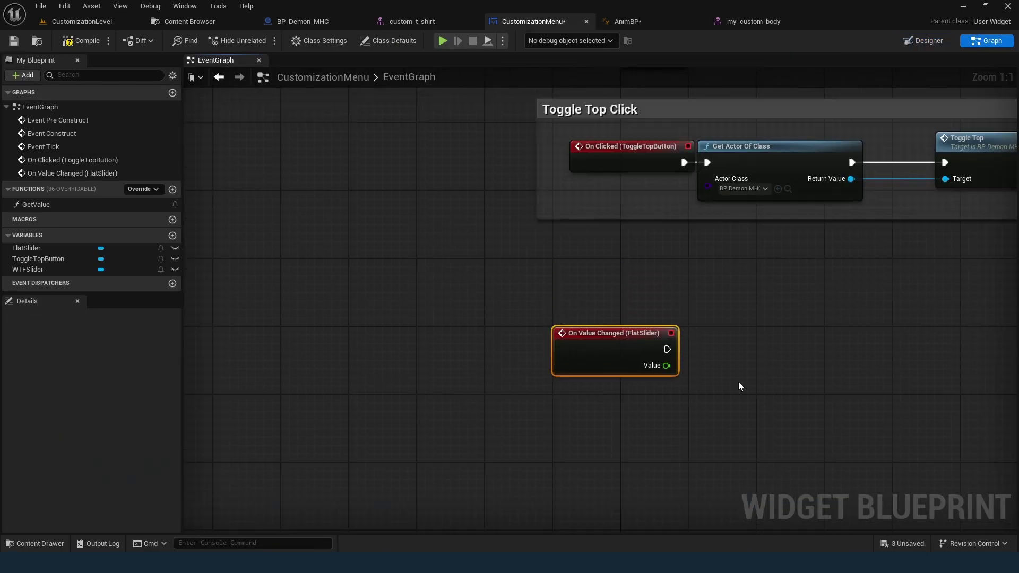
# Add a Get Actor Of Class node after On Value Changed (FlatSlider) and set its Actor Class to BP_Demon_MHC.
pyautogui.moveTo(776, 419); pyautogui.dragTo(632, 345, button='right')
pyautogui.moveTo(522, 276); pyautogui.dragTo(680, 282)
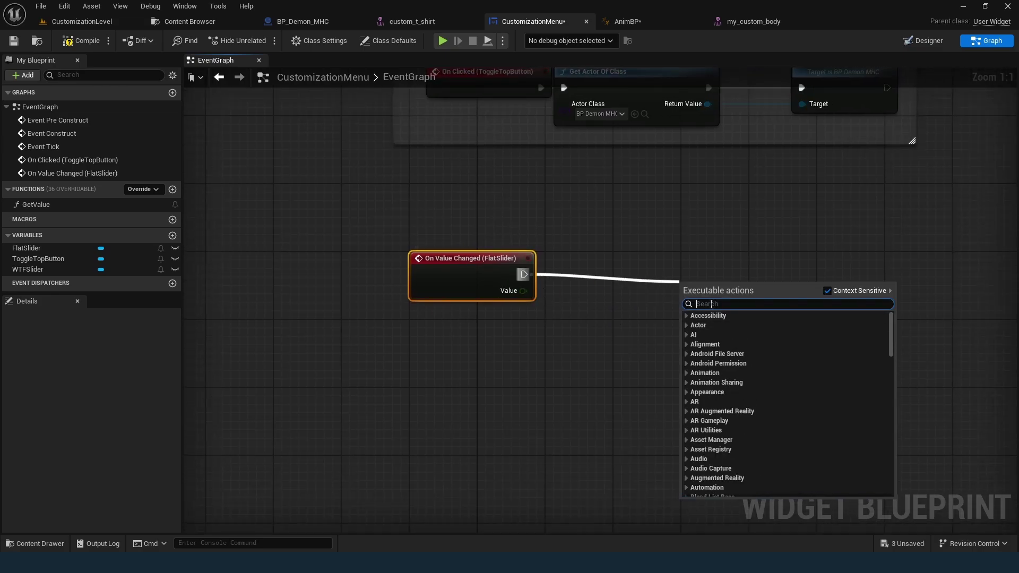
pyautogui.write('get actor')
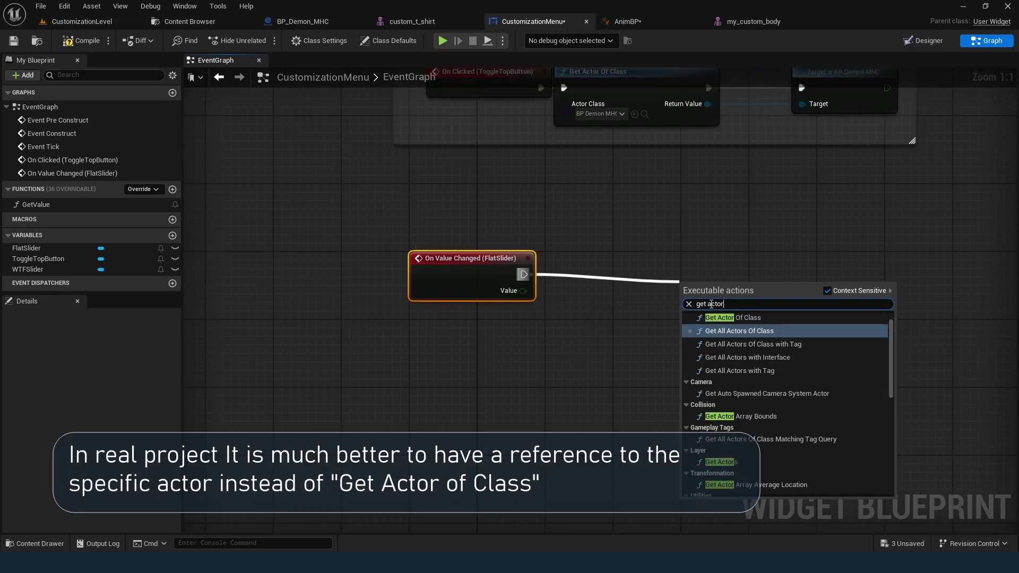
pyautogui.click(714, 317)
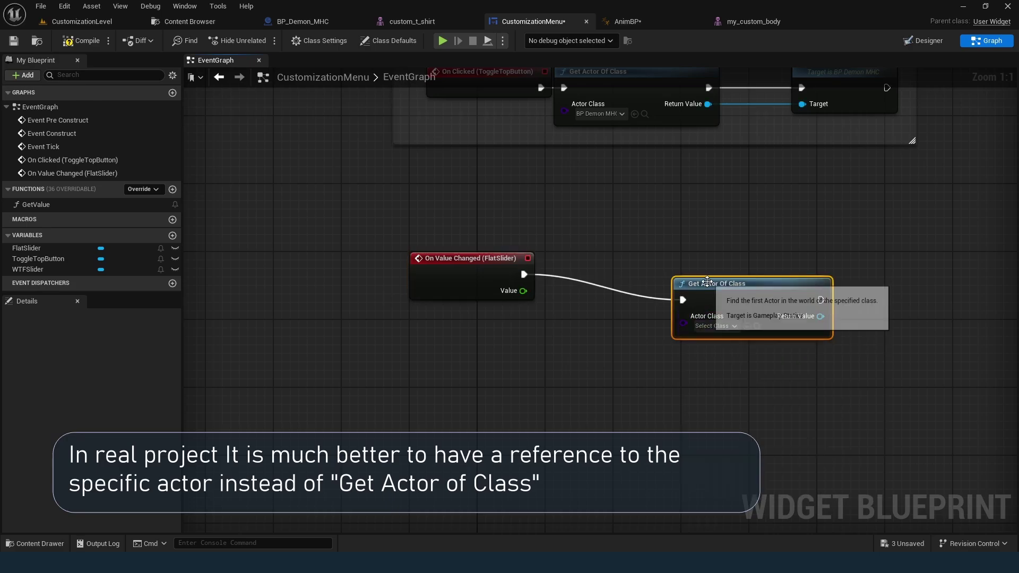
pyautogui.click(689, 301)
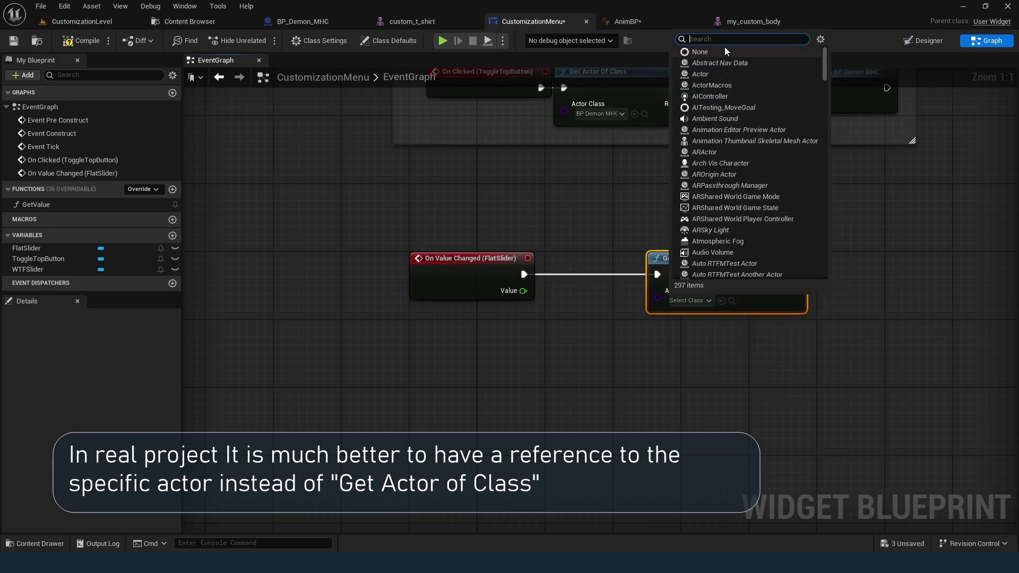
pyautogui.write('demon')
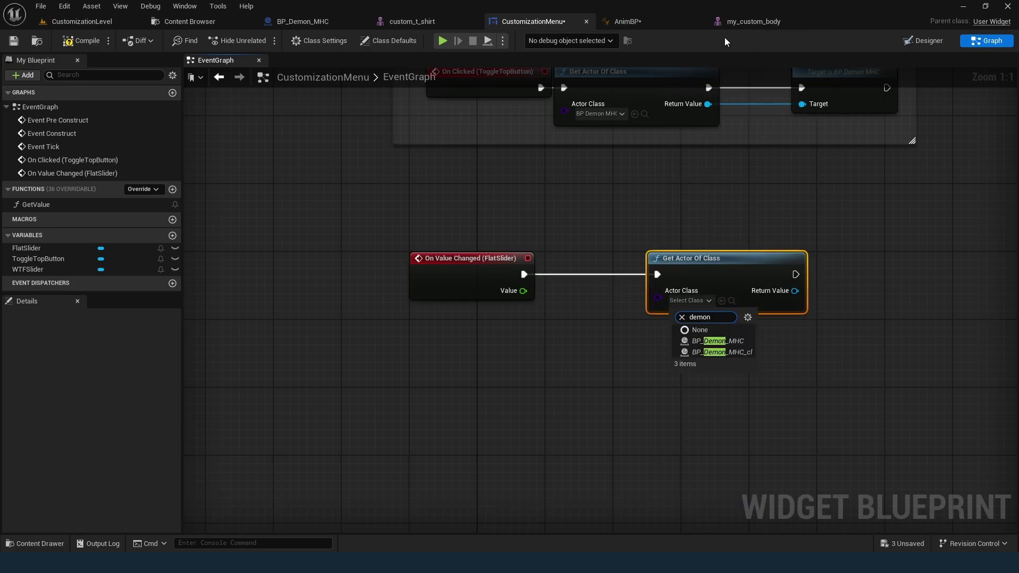
pyautogui.click(725, 344)
# Add a Tweak Flatness call on the actor's Return Value and connect the FlatSlider event's Value to its New Value.
pyautogui.moveTo(782, 373); pyautogui.dragTo(628, 346, button='right')
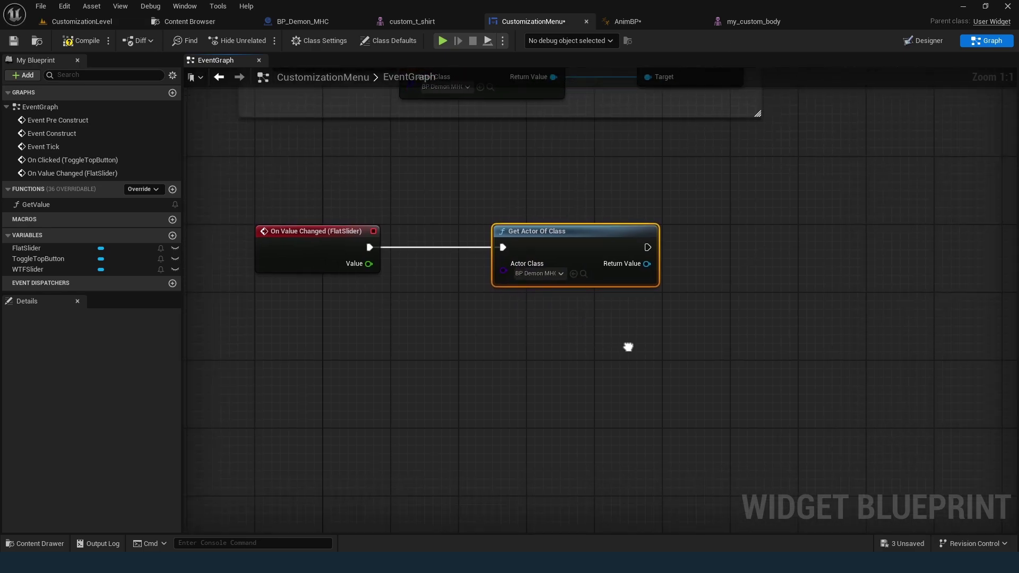
pyautogui.moveTo(647, 263); pyautogui.dragTo(763, 268)
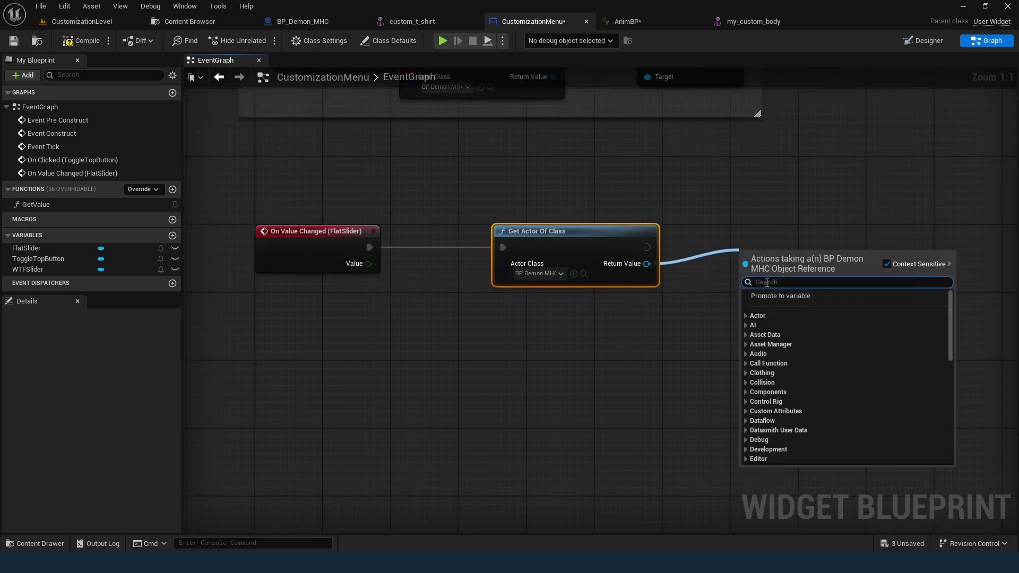
pyautogui.write('tweak')
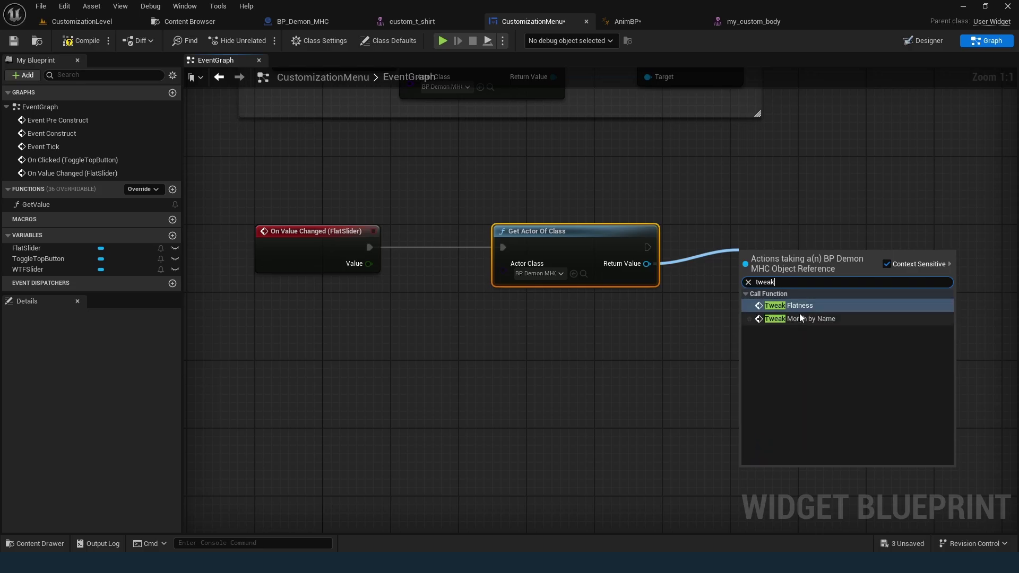
pyautogui.click(791, 306)
pyautogui.moveTo(790, 252); pyautogui.dragTo(793, 225)
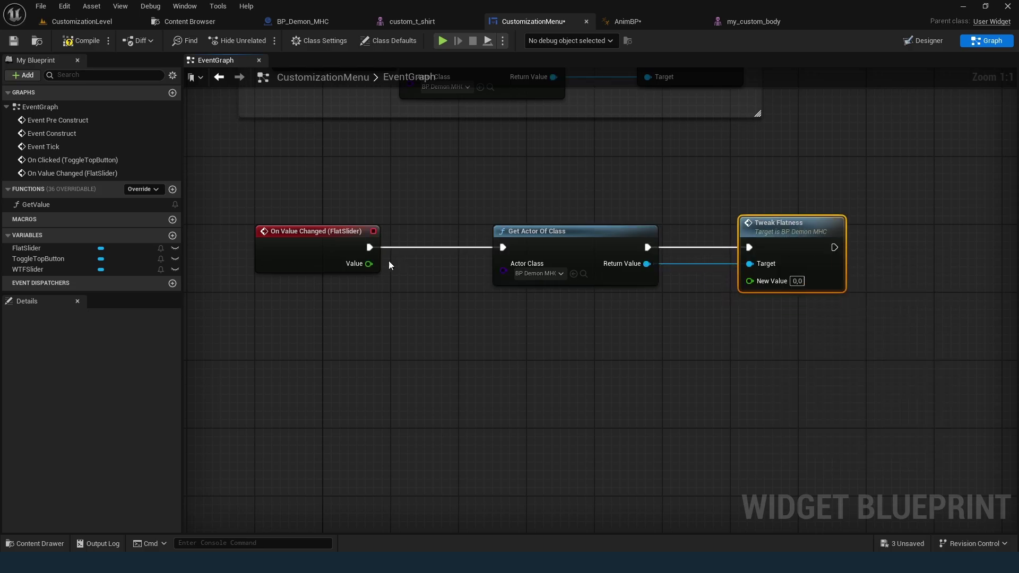
pyautogui.moveTo(369, 264); pyautogui.dragTo(750, 281)
# Route the FlatSlider Value wire below Get Actor Of Class with two reroute nodes and move the nodes closer together.
pyautogui.doubleClick(442, 264)
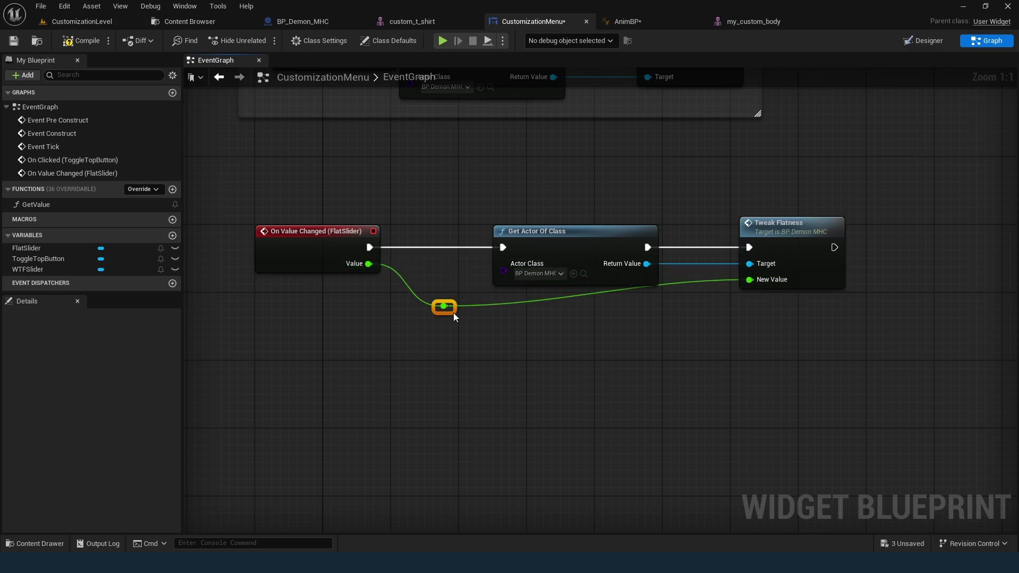
pyautogui.doubleClick(689, 282)
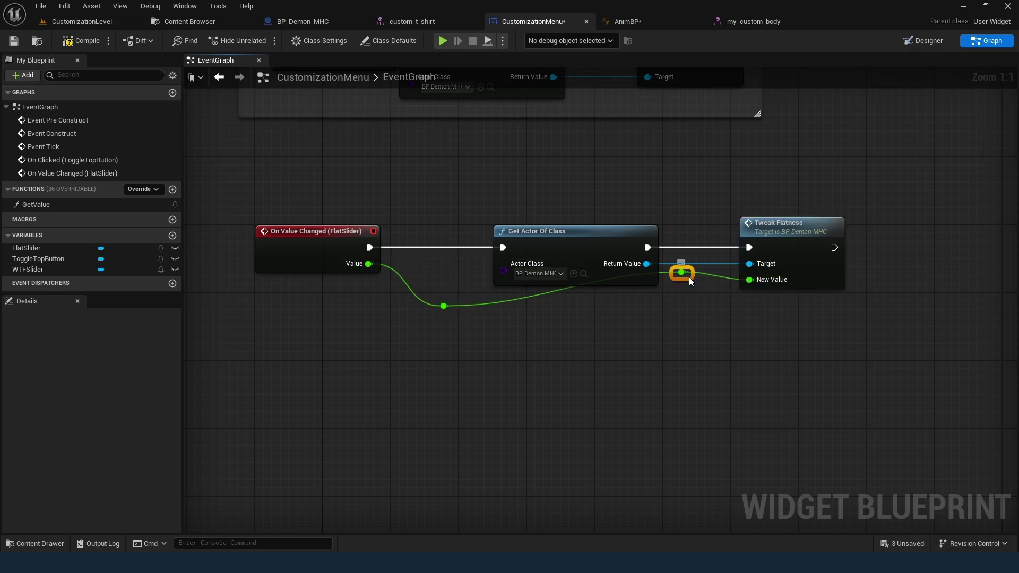
pyautogui.moveTo(689, 282); pyautogui.dragTo(679, 314)
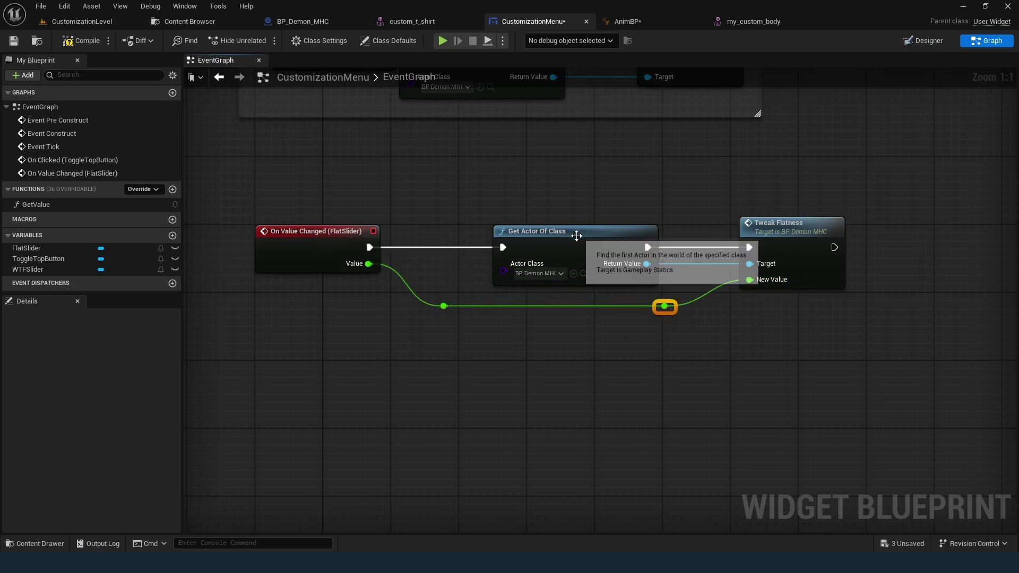
pyautogui.moveTo(575, 234); pyautogui.dragTo(516, 234)
pyautogui.moveTo(785, 228); pyautogui.dragTo(708, 228)
pyautogui.moveTo(696, 323)
pyautogui.mouseDown()
pyautogui.moveTo(655, 307)
pyautogui.moveTo(606, 307)
pyautogui.mouseUp()
# Wrap the FlatSlider event nodes in a comment titled "Flatness Slider".
pyautogui.moveTo(249, 174); pyautogui.dragTo(677, 441)
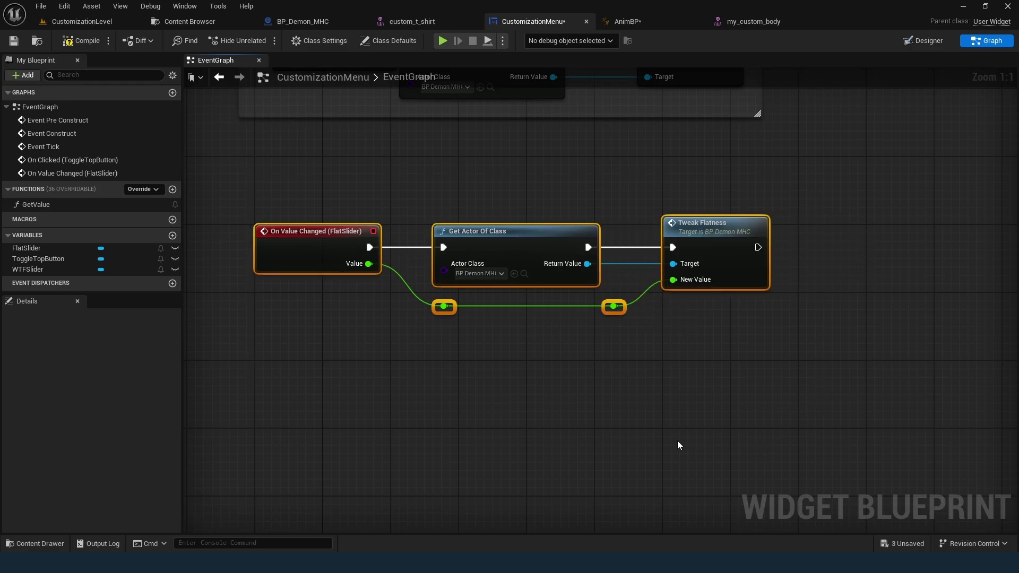
pyautogui.write('c')
pyautogui.write('Flatness Slider')
pyautogui.press('Return')
pyautogui.scroll(-3, 574, 440)
pyautogui.rightClick(489, 392)
pyautogui.click(377, 431)
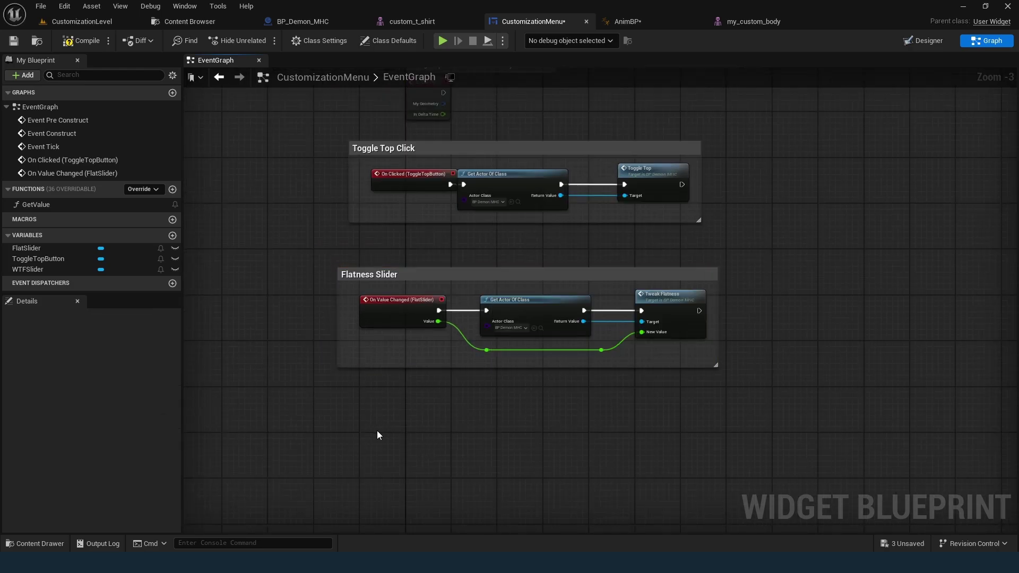
# Select WTFSlider in the widget's designer layout and add an On Value Changed event for it.
pyautogui.moveTo(482, 448); pyautogui.dragTo(498, 337, button='right')
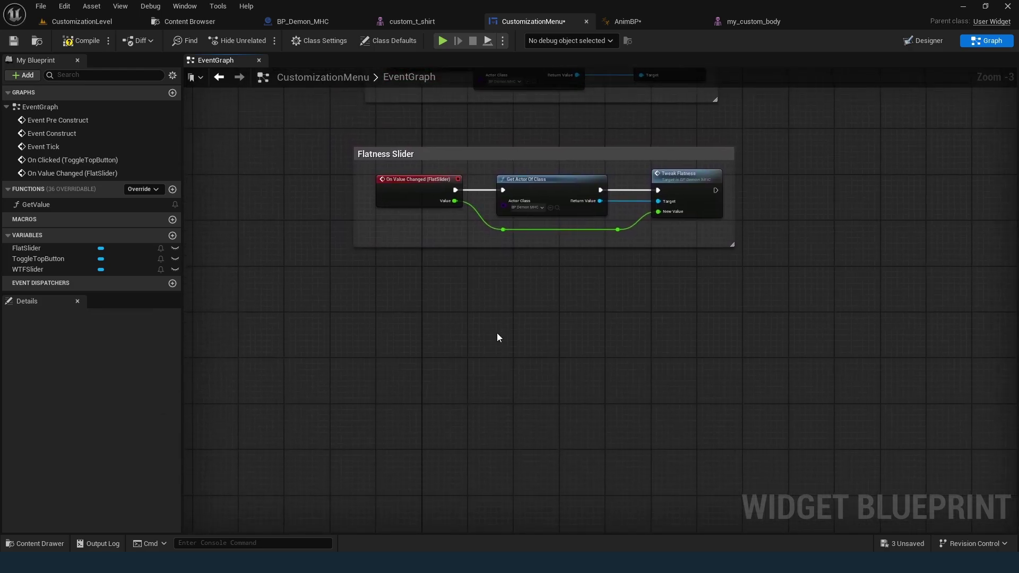
pyautogui.rightClick(402, 300)
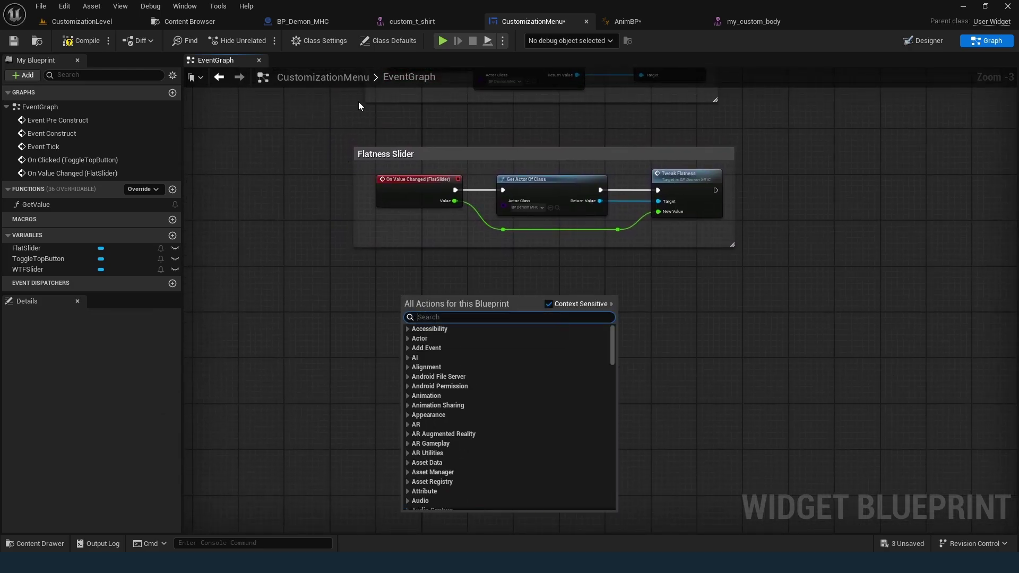
pyautogui.click(924, 41)
pyautogui.click(924, 41)
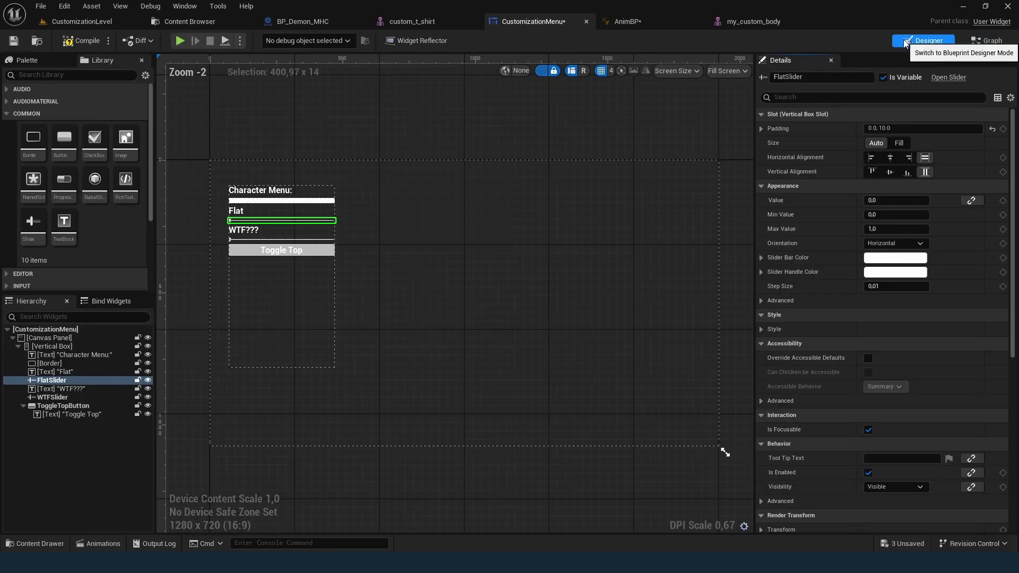
pyautogui.click(278, 241)
pyautogui.scroll(-5, 902, 477)
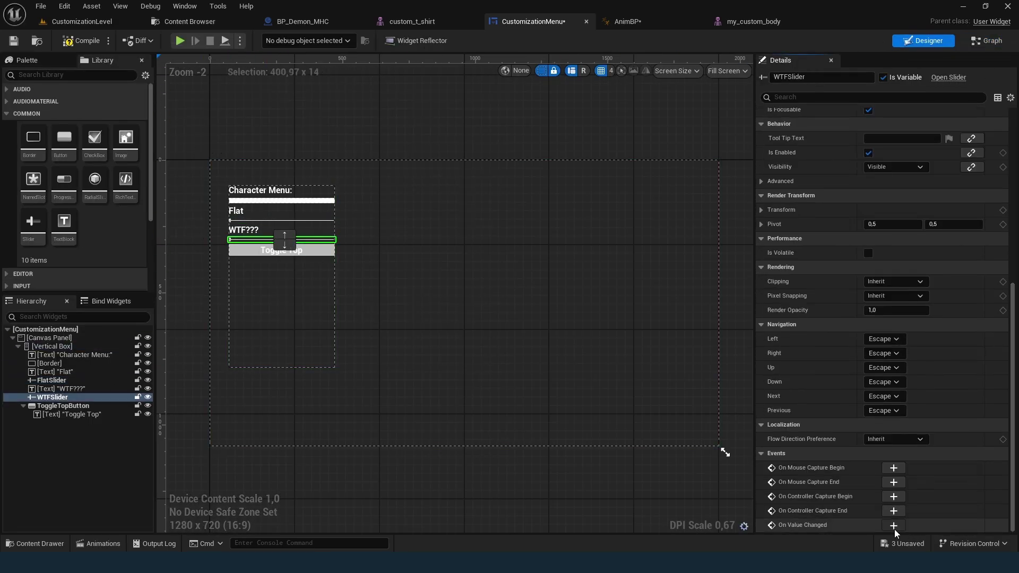
pyautogui.click(894, 525)
# Add a Get Actor Of Class node after On Value Changed (WTFSlider) and set its Actor Class to BP_Demon_MHC.
pyautogui.moveTo(440, 309); pyautogui.dragTo(513, 308)
pyautogui.write('get actor')
pyautogui.click(550, 343)
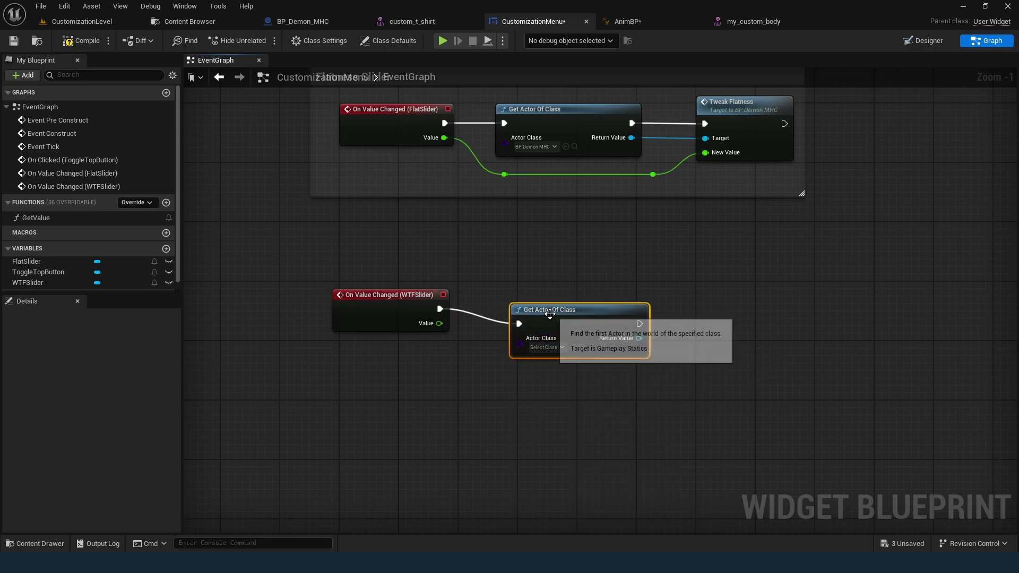
pyautogui.click(544, 347)
pyautogui.write('demo')
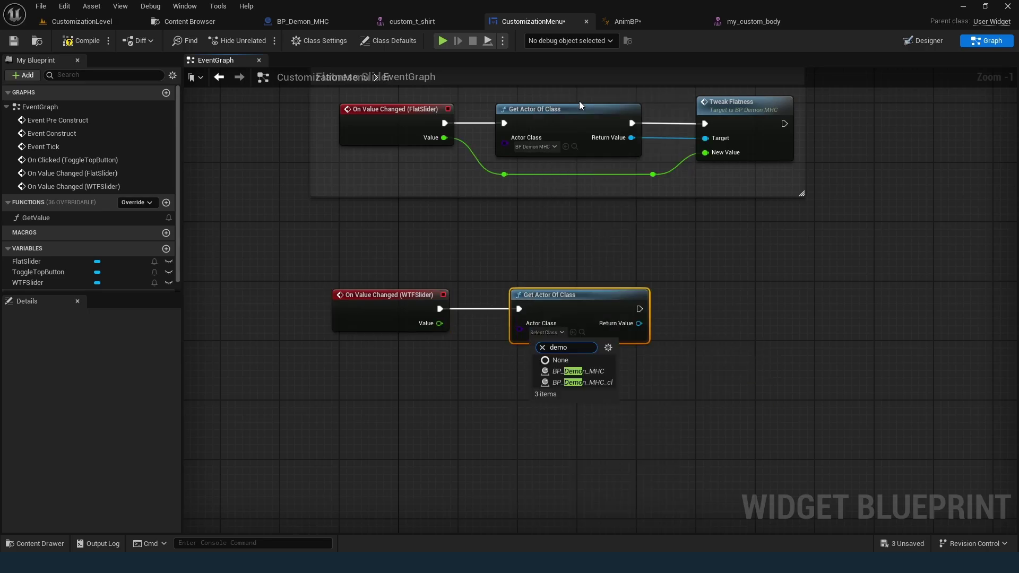
pyautogui.click(568, 372)
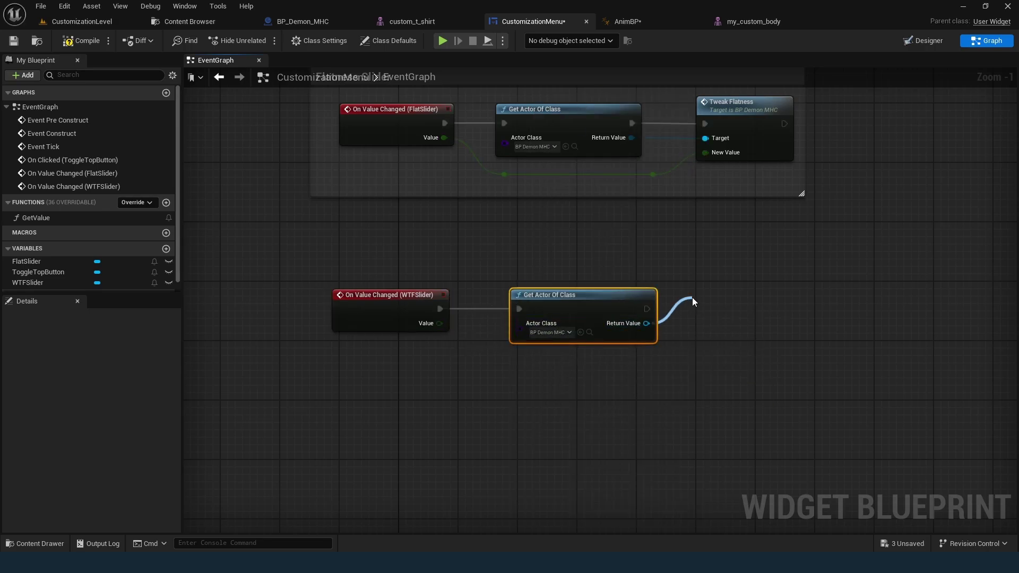
# Add a Tweak Morph by Name call on the actor's Return Value and connect the WTFSlider event's Value to its New Value.
pyautogui.moveTo(646, 324); pyautogui.dragTo(692, 298)
pyautogui.write('Tweak')
pyautogui.click(753, 366)
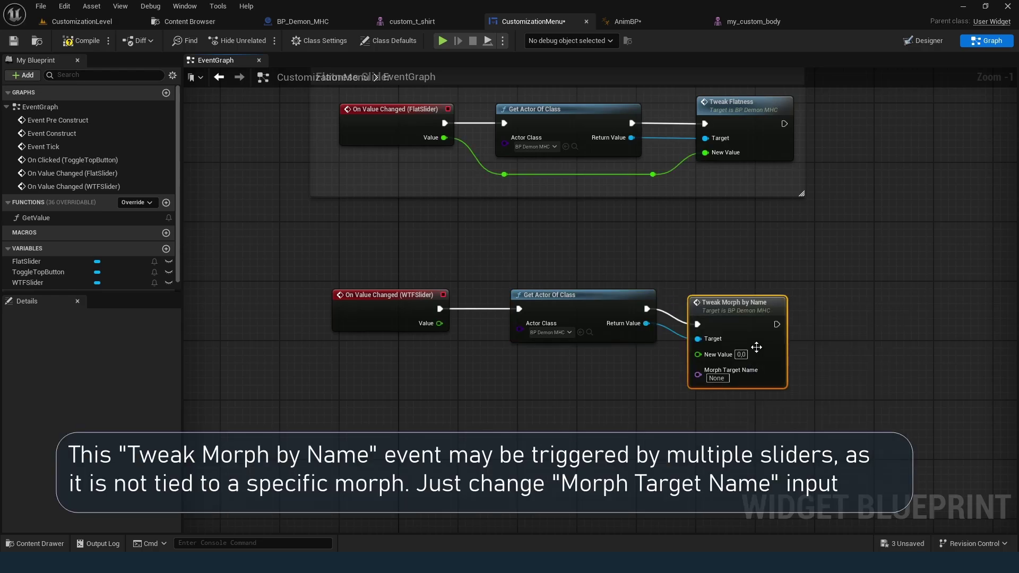
pyautogui.click(745, 295)
pyautogui.moveTo(439, 323); pyautogui.dragTo(715, 343)
# Route the WTFSlider Value wire below Get Actor Of Class with two reroute nodes.
pyautogui.doubleClick(480, 323)
pyautogui.moveTo(480, 324); pyautogui.dragTo(482, 376)
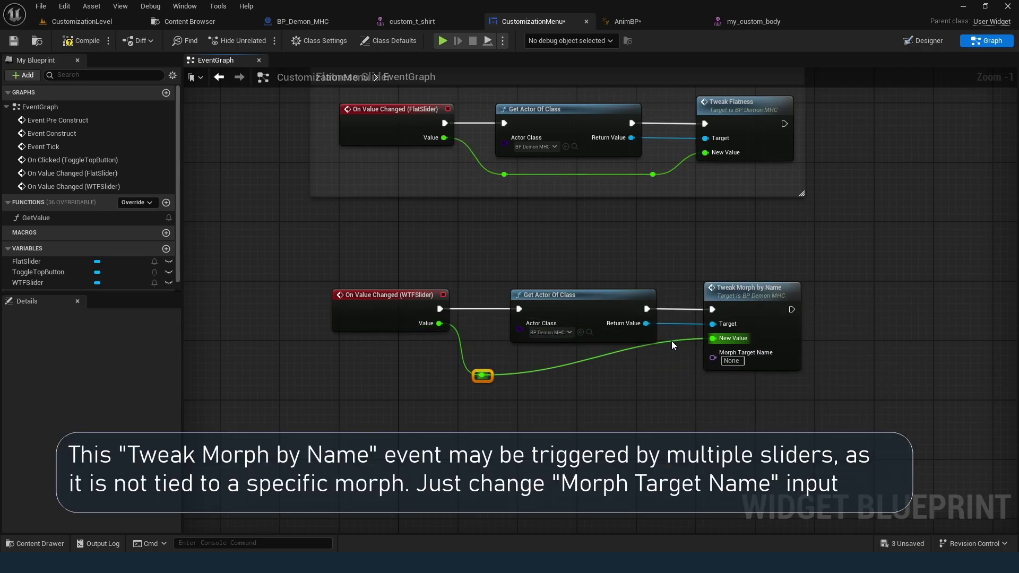
pyautogui.doubleClick(671, 342)
pyautogui.moveTo(671, 341); pyautogui.dragTo(656, 377)
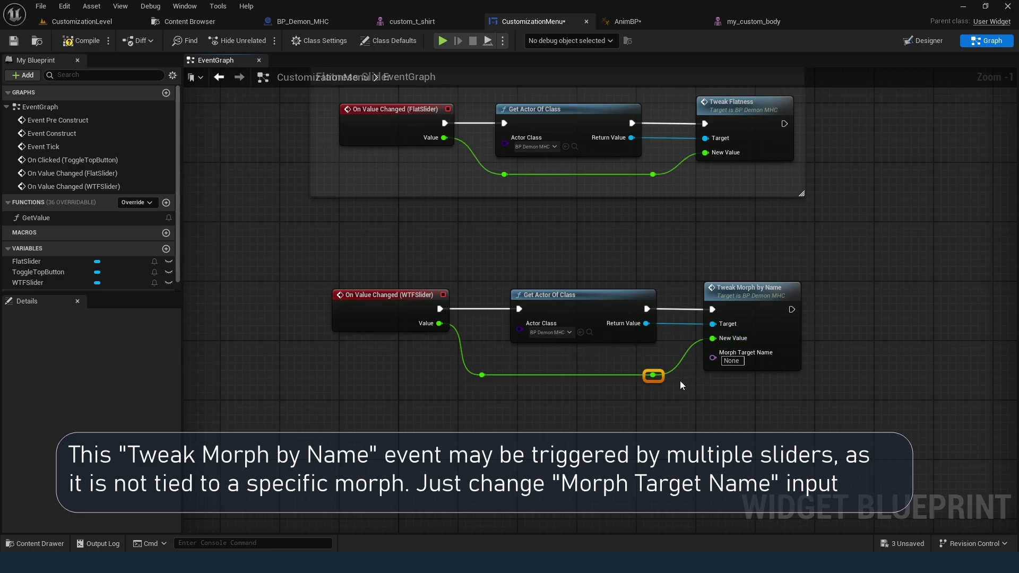
# Look up the second morph target's name in custom_t_shirt and set Morph Target Name on Tweak Morph by Name to WTF.
pyautogui.click(406, 21)
pyautogui.click(745, 137)
pyautogui.rightClick(744, 138)
pyautogui.click(779, 237)
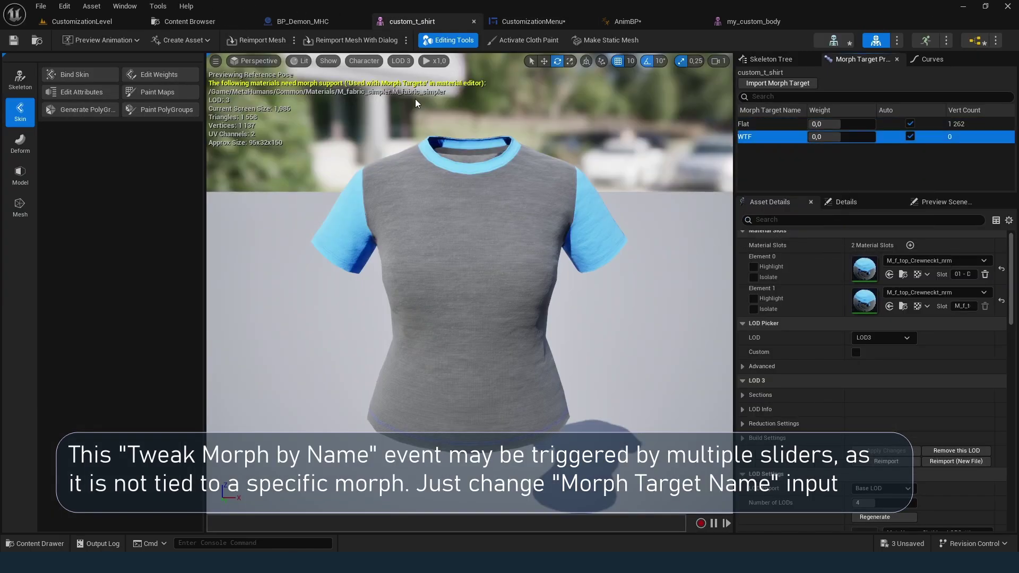
pyautogui.click(303, 21)
pyautogui.click(530, 21)
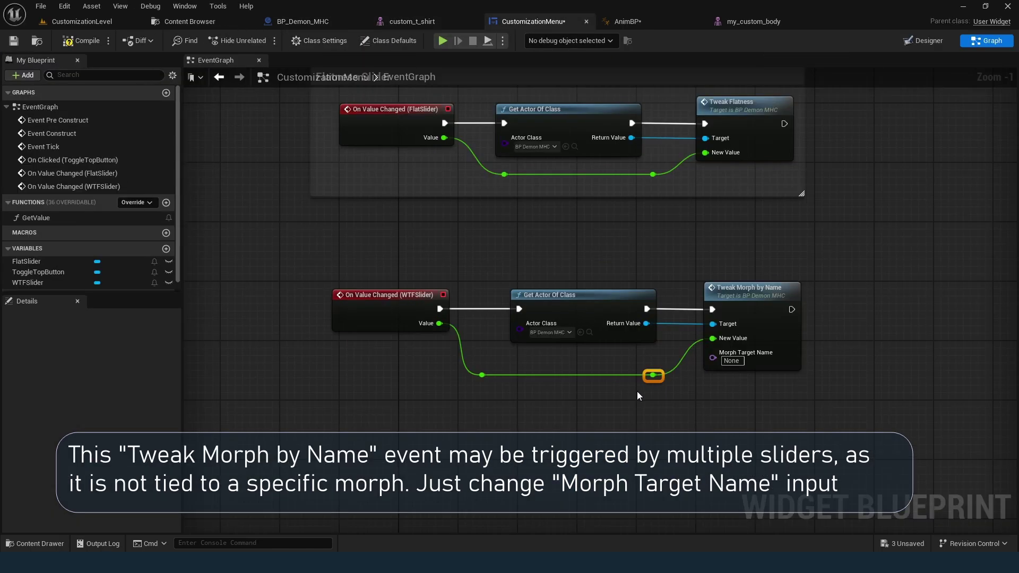
pyautogui.click(731, 361)
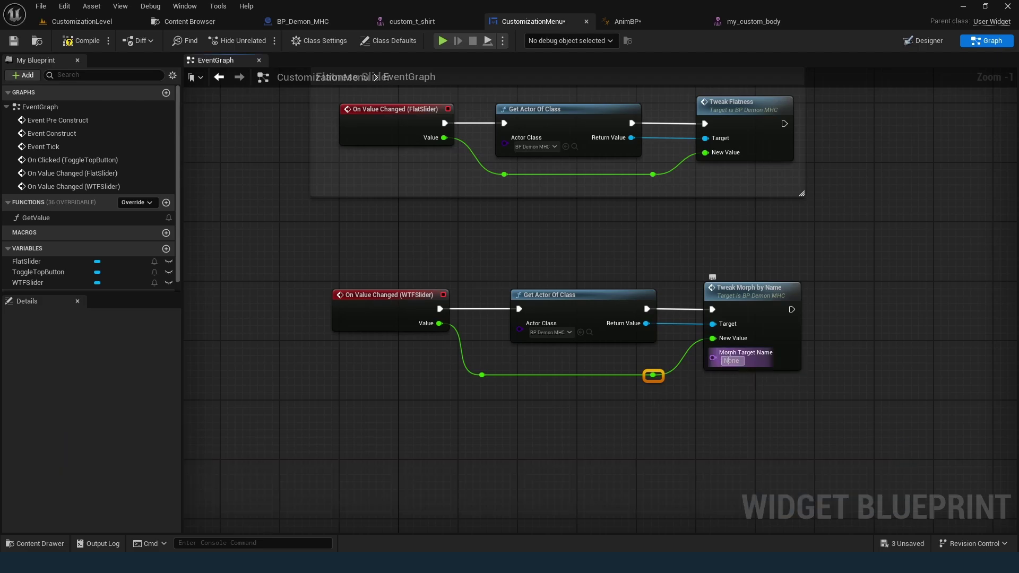
pyautogui.write('WTF')
pyautogui.click(592, 450)
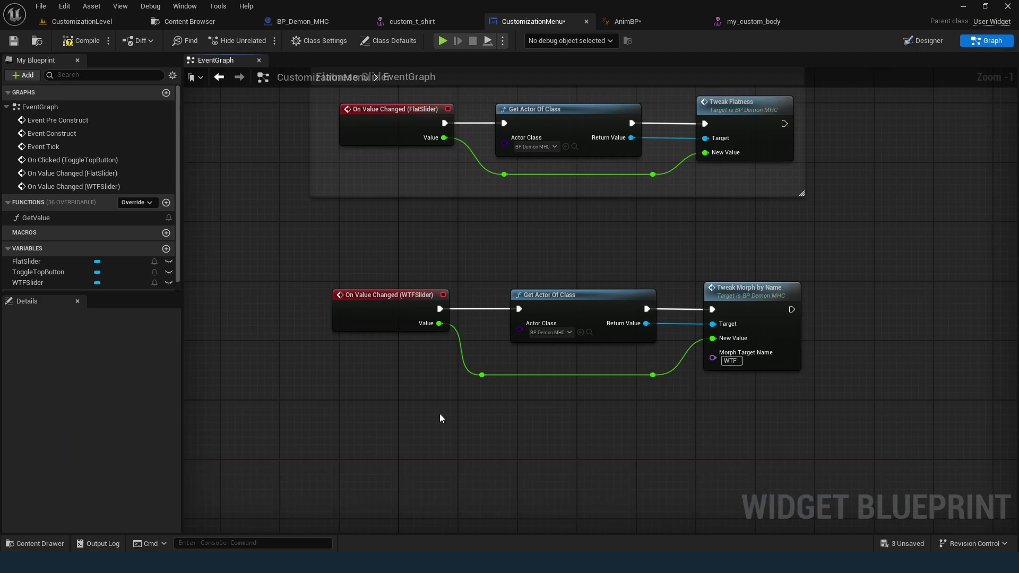
# Wrap the WTFSlider event nodes in a comment titled "WTF Slider" and compile the widget Blueprint.
pyautogui.moveTo(299, 248); pyautogui.dragTo(778, 434)
pyautogui.write('c')
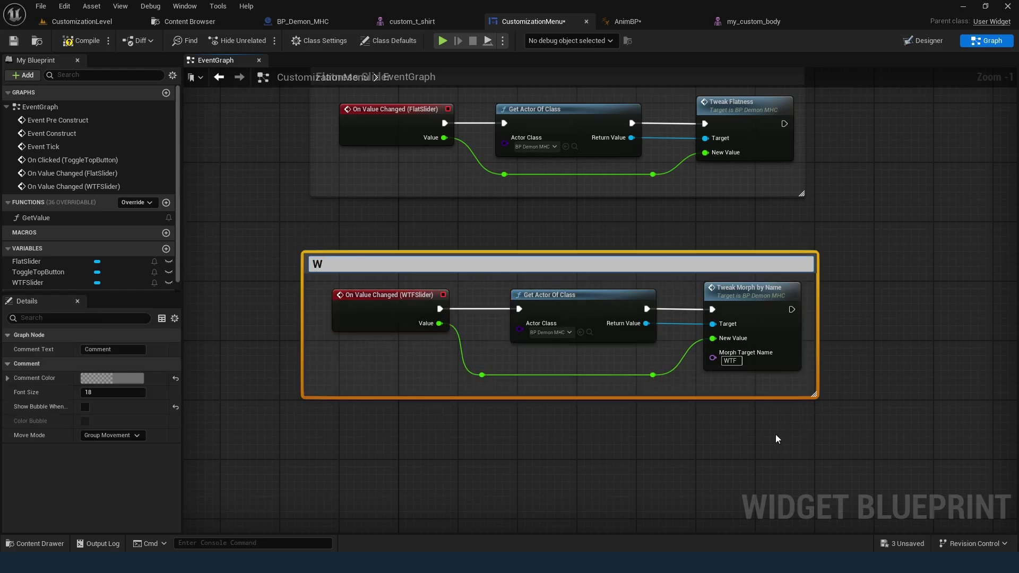
pyautogui.write('WTF Slider')
pyautogui.click(775, 434)
pyautogui.scroll(-4, 487, 412)
pyautogui.moveTo(501, 348); pyautogui.dragTo(501, 341)
pyautogui.click(83, 38)
# Play CustomizationLevel, test the Flat and WTF??? sliders and the Toggle Top button on the character, and stop playing.
pyautogui.click(82, 22)
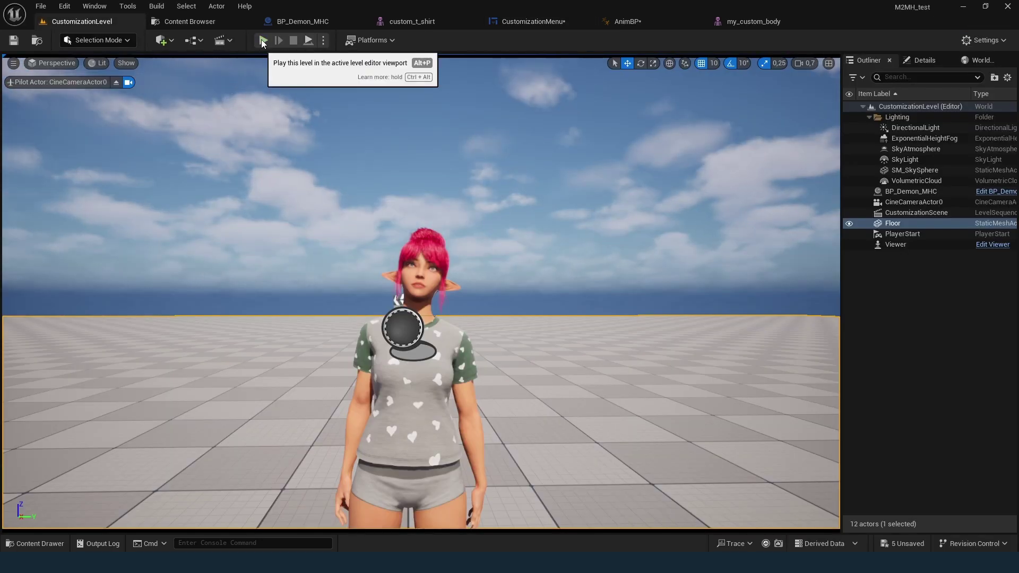
pyautogui.click(261, 39)
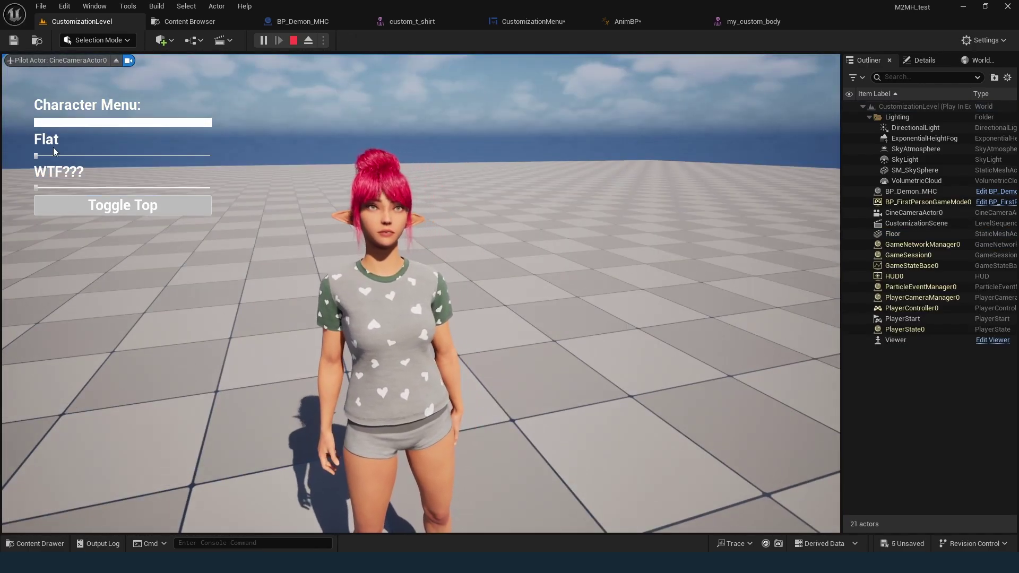
pyautogui.moveTo(35, 155); pyautogui.dragTo(282, 192)
pyautogui.moveTo(210, 187); pyautogui.dragTo(11, 205)
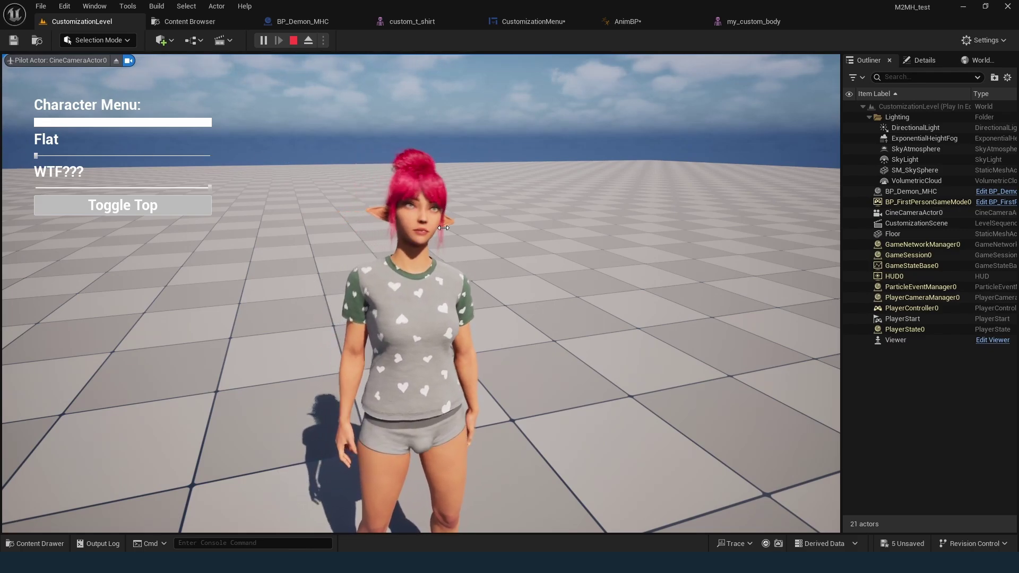
pyautogui.click(111, 208)
pyautogui.moveTo(36, 156); pyautogui.dragTo(11, 208)
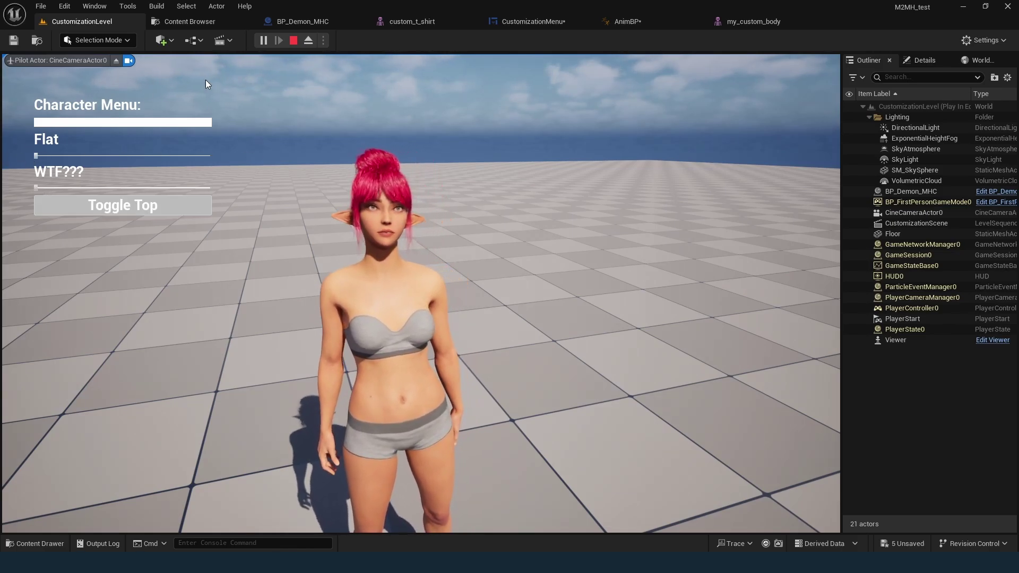
pyautogui.click(293, 41)
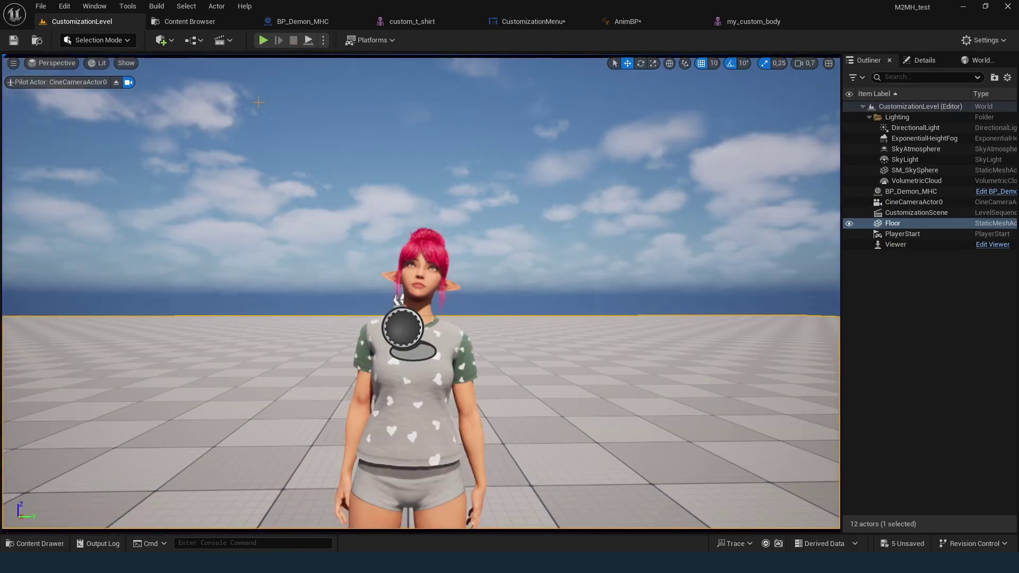